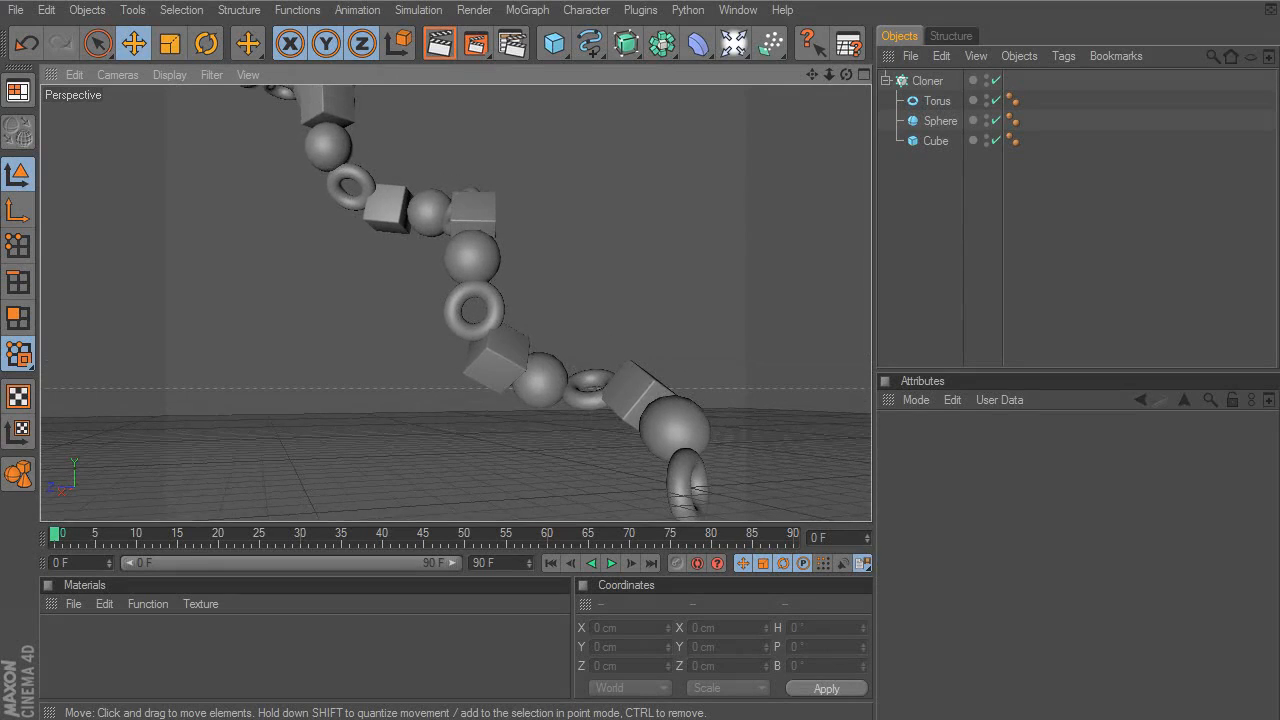
# - Create a new material for the chain of clones
pyautogui.keyDown('alt'); pyautogui.moveTo(572, 393); pyautogui.dragTo(535, 393, button='right'); pyautogui.keyUp('alt')
pyautogui.keyDown('alt'); pyautogui.moveTo(568, 387); pyautogui.dragTo(600, 414, button='middle'); pyautogui.keyUp('alt')
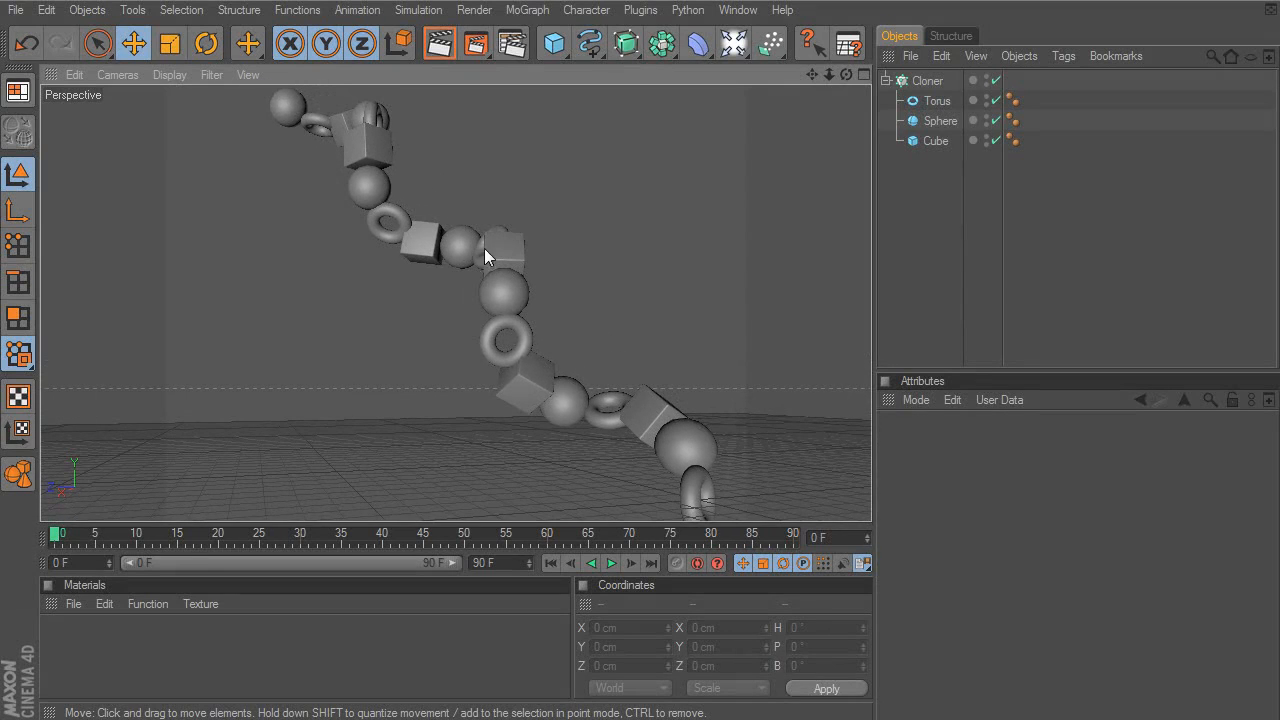
pyautogui.keyDown('alt'); pyautogui.moveTo(408, 250); pyautogui.dragTo(402, 246, button='middle'); pyautogui.keyUp('alt')
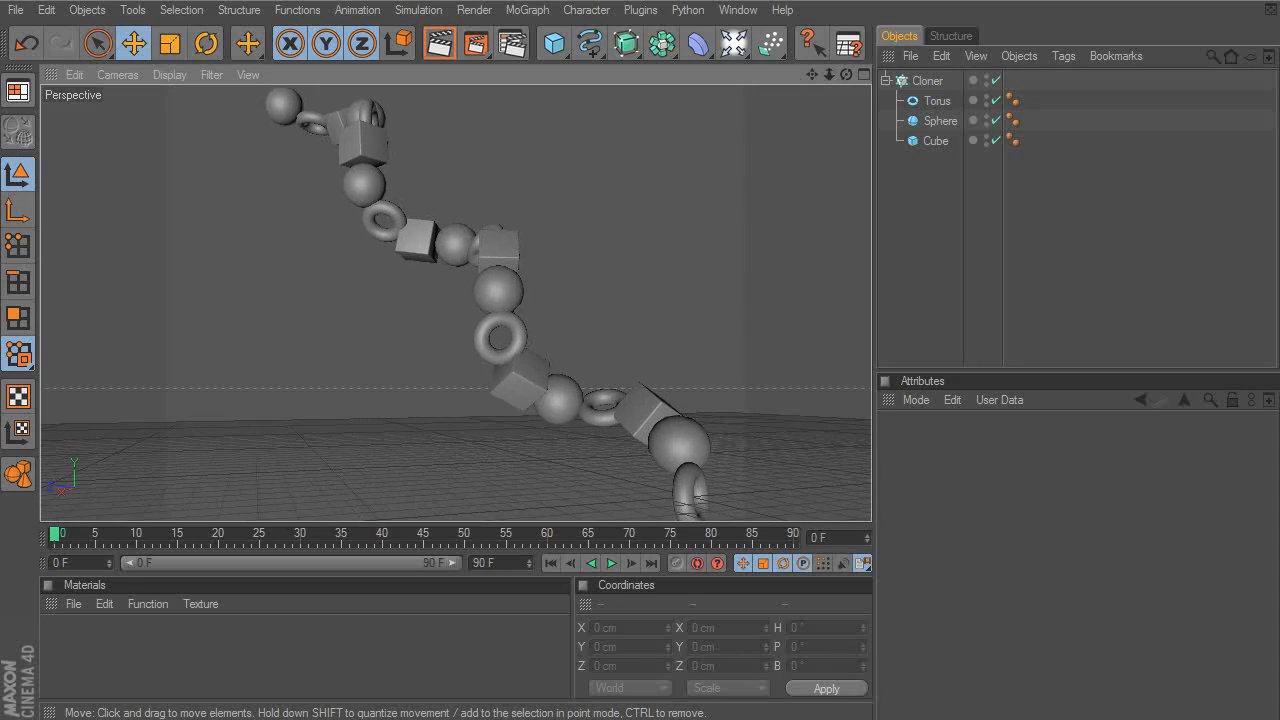
pyautogui.click(122, 658)
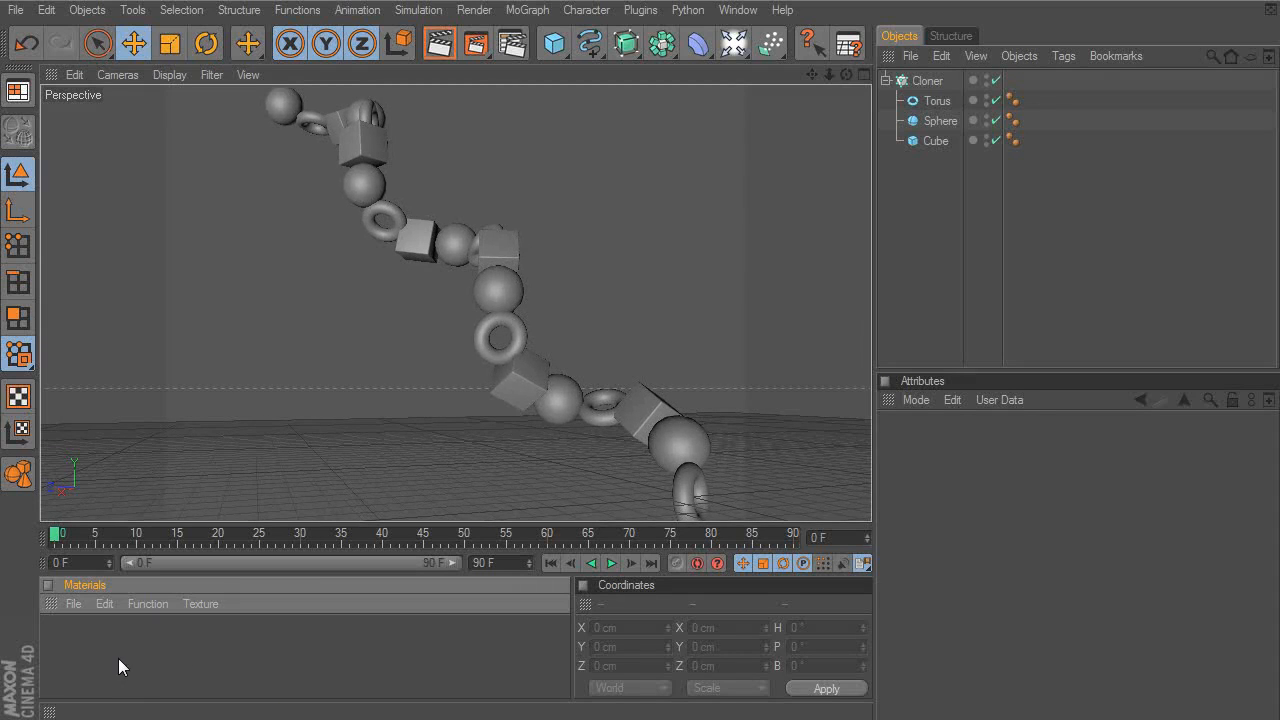
pyautogui.doubleClick(110, 654)
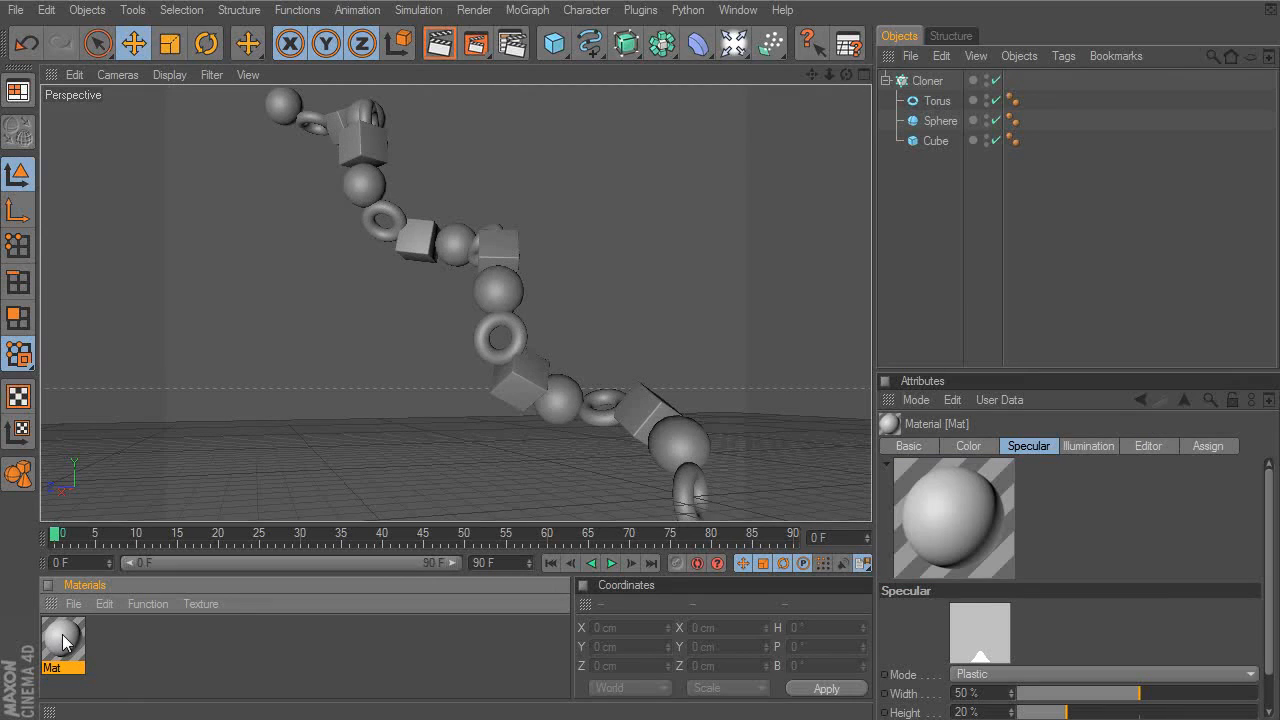
# - Load the MoGraph Multi Shader as the texture of the material's Color channel and open the shader's properties
pyautogui.click(969, 446)
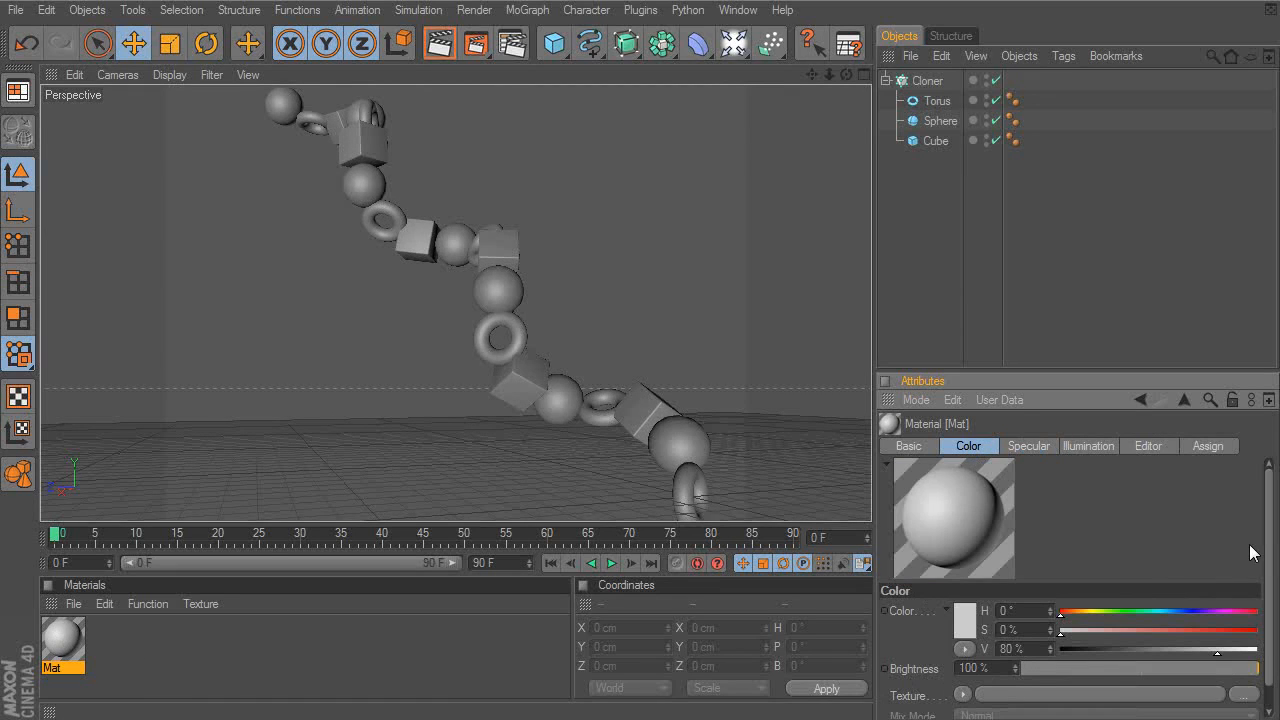
pyautogui.scroll(-1, 1268, 540)
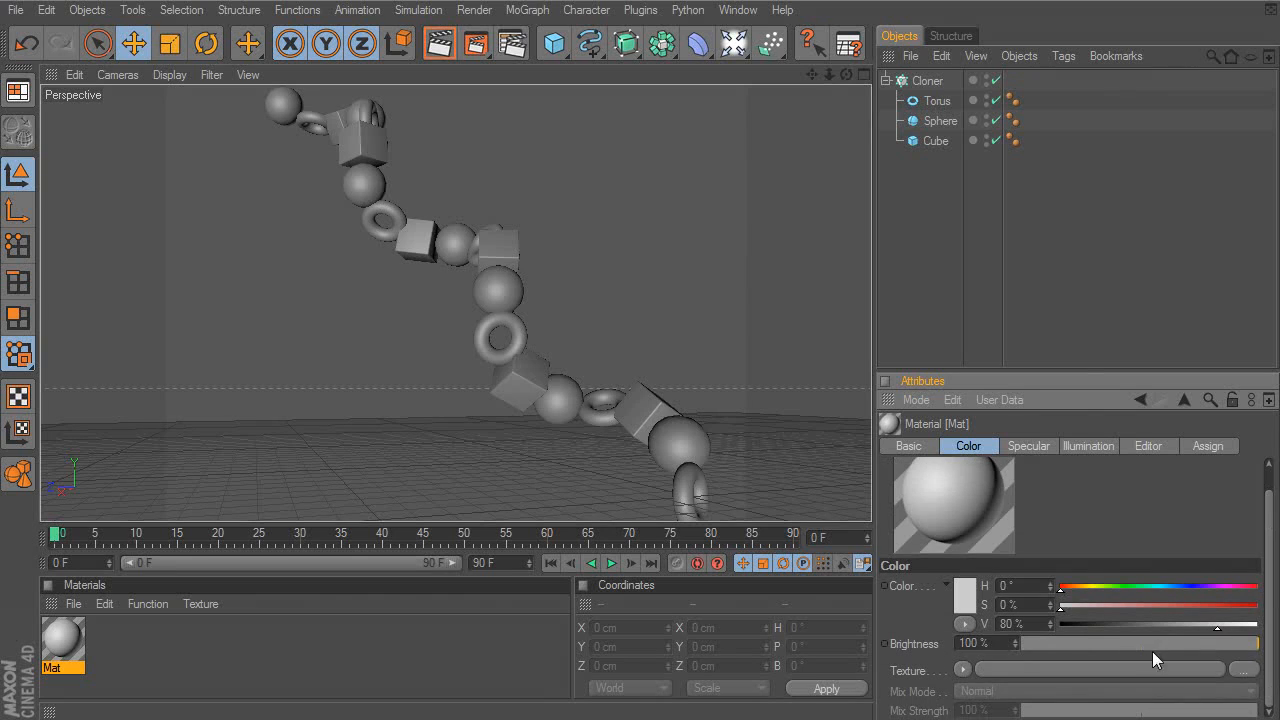
pyautogui.click(963, 670)
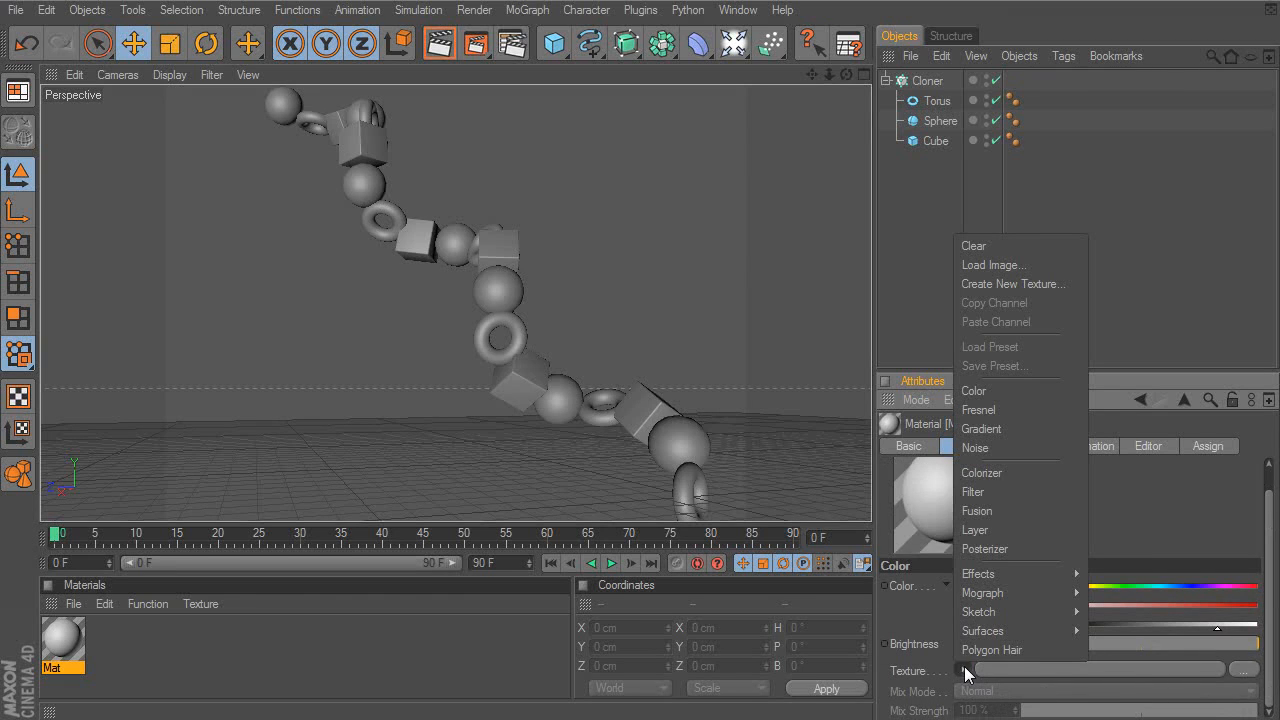
pyautogui.moveTo(1016, 595)
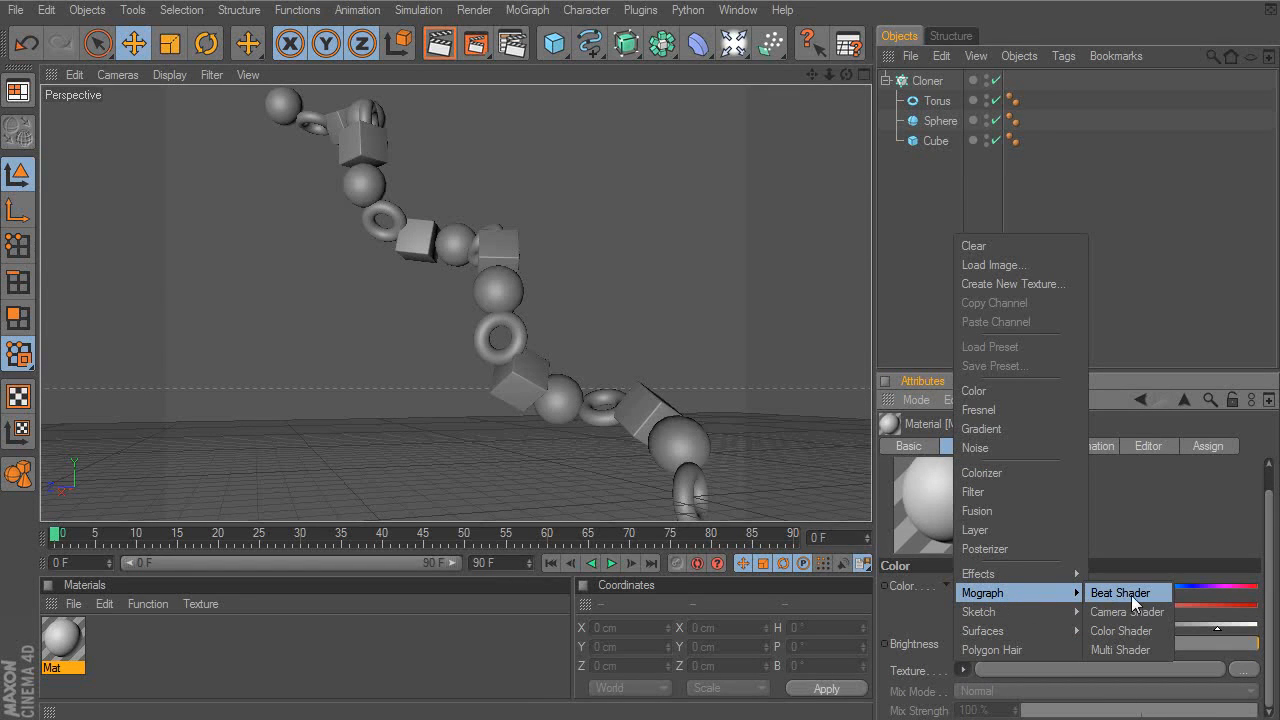
pyautogui.click(1125, 650)
pyautogui.moveTo(1268, 523); pyautogui.dragTo(1269, 557)
pyautogui.click(984, 655)
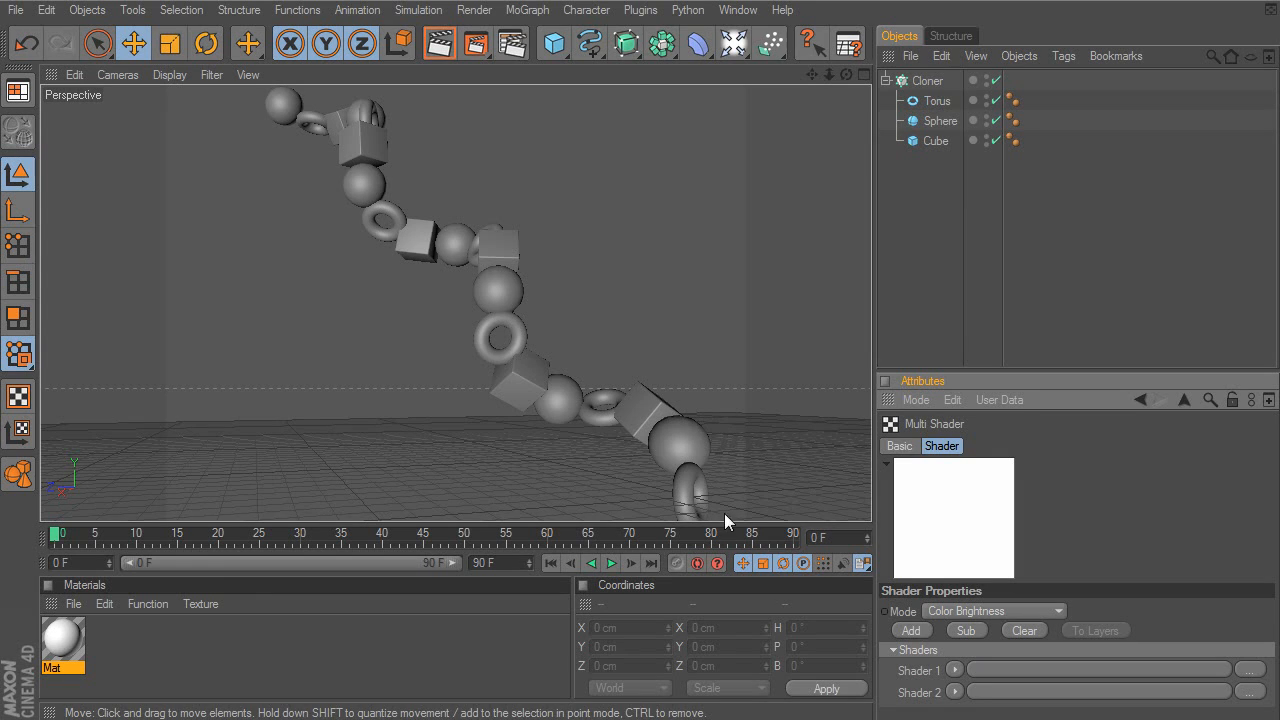
# - Add shader slots up to Shader 5 and fill Shader 1 with a green Color shader, hue 135° and saturation 100%
pyautogui.click(913, 630)
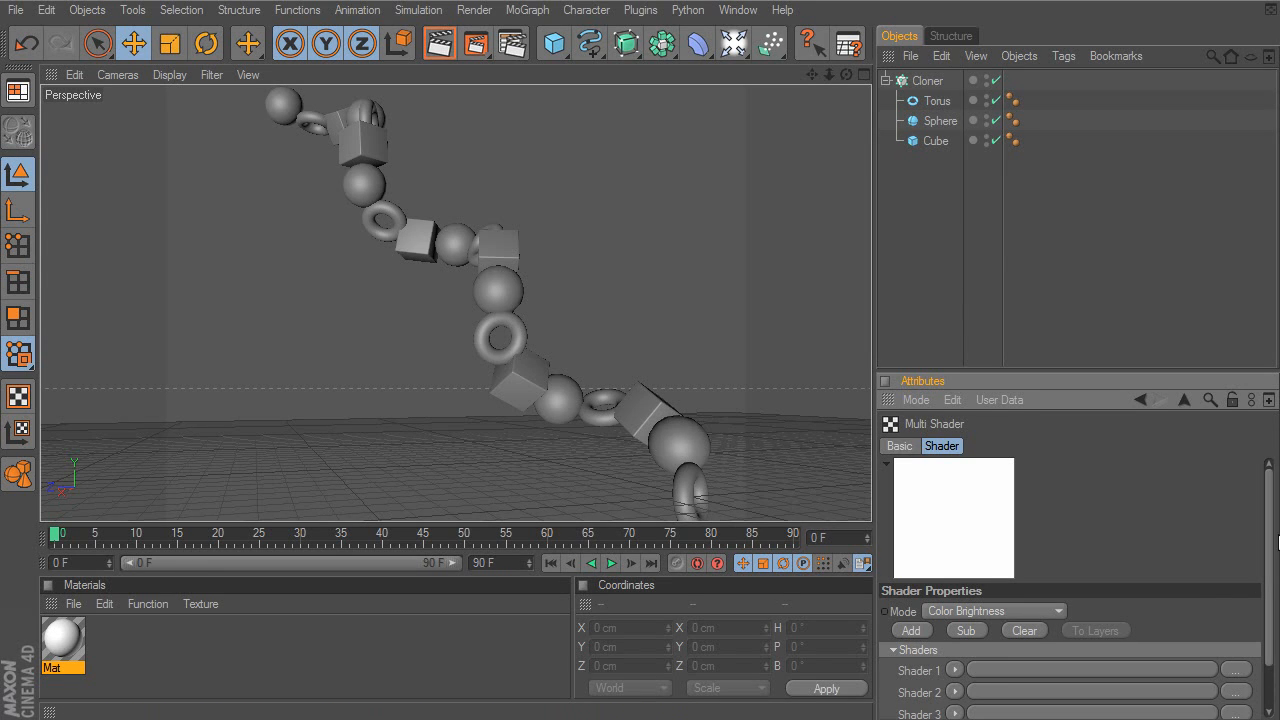
pyautogui.scroll(-2, 1268, 560)
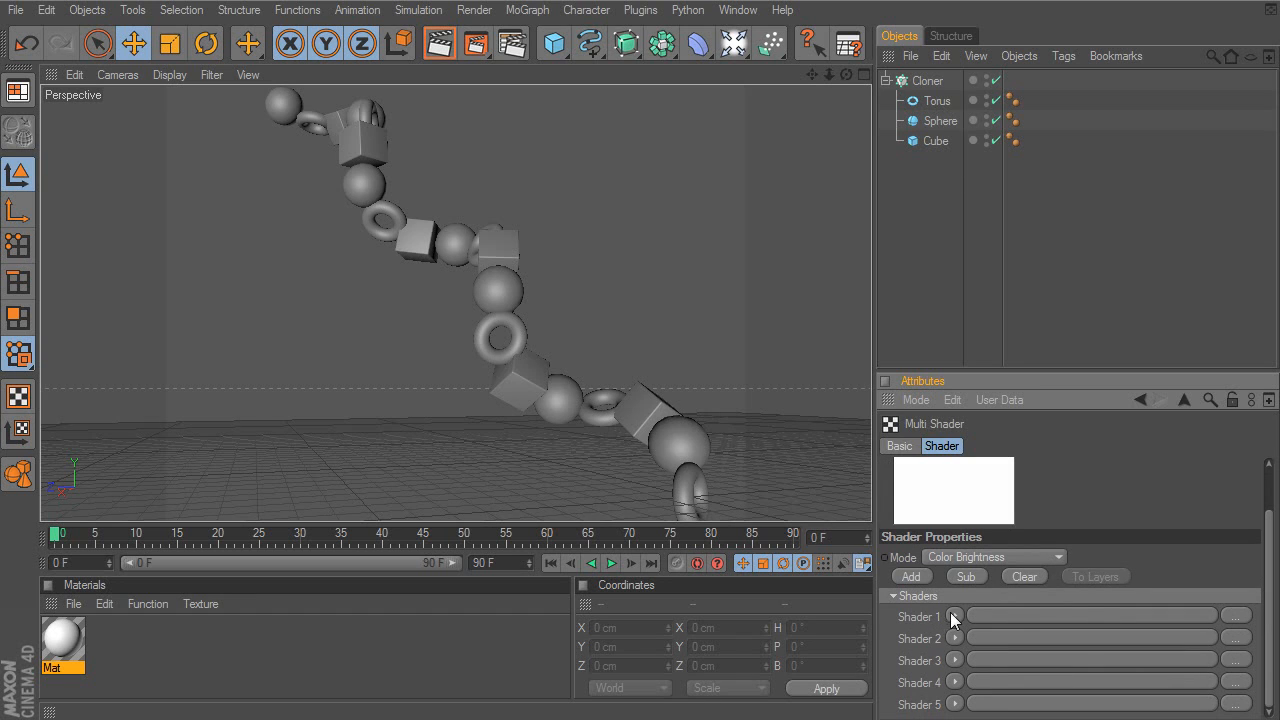
pyautogui.click(954, 615)
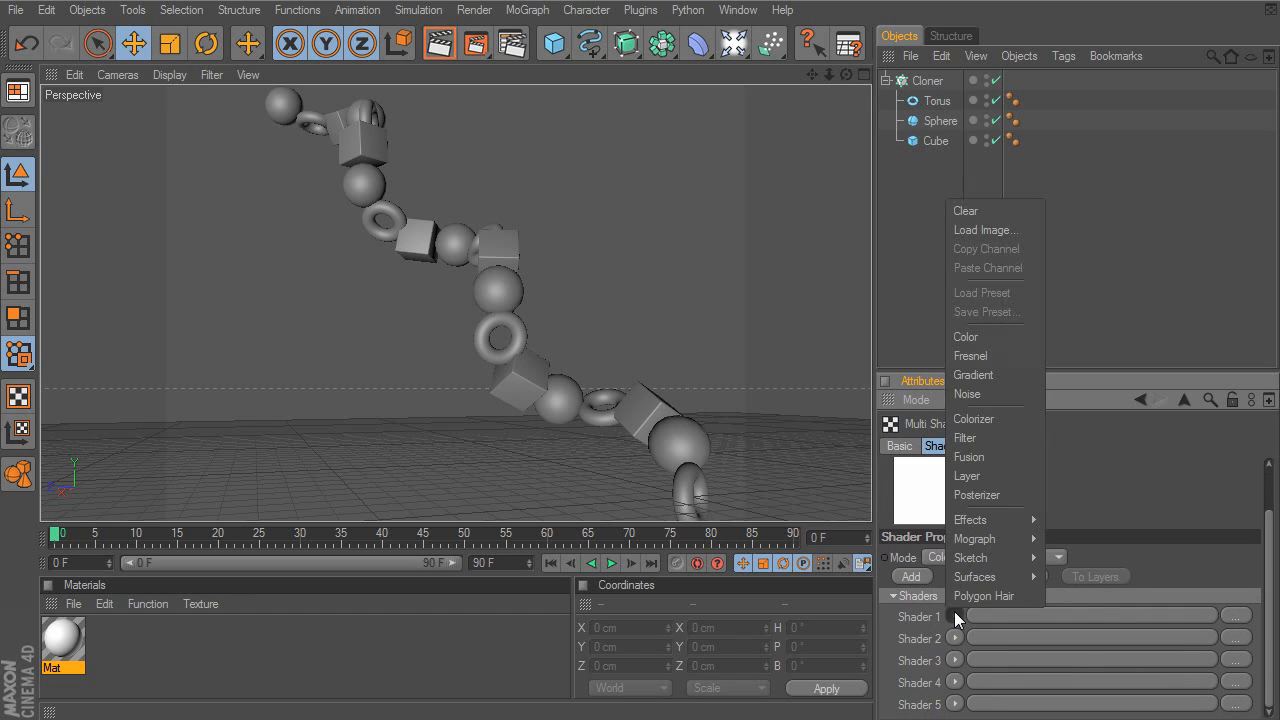
pyautogui.click(1000, 343)
pyautogui.click(966, 668)
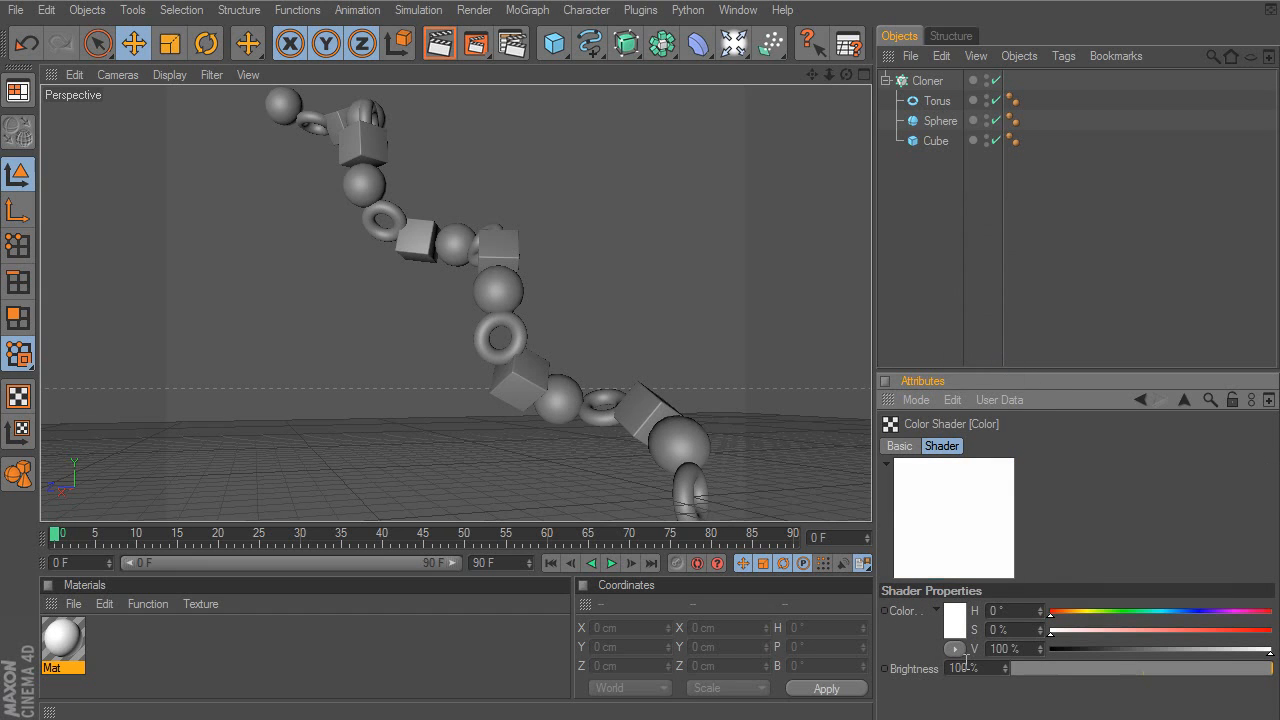
pyautogui.moveTo(1088, 611); pyautogui.dragTo(1272, 630)
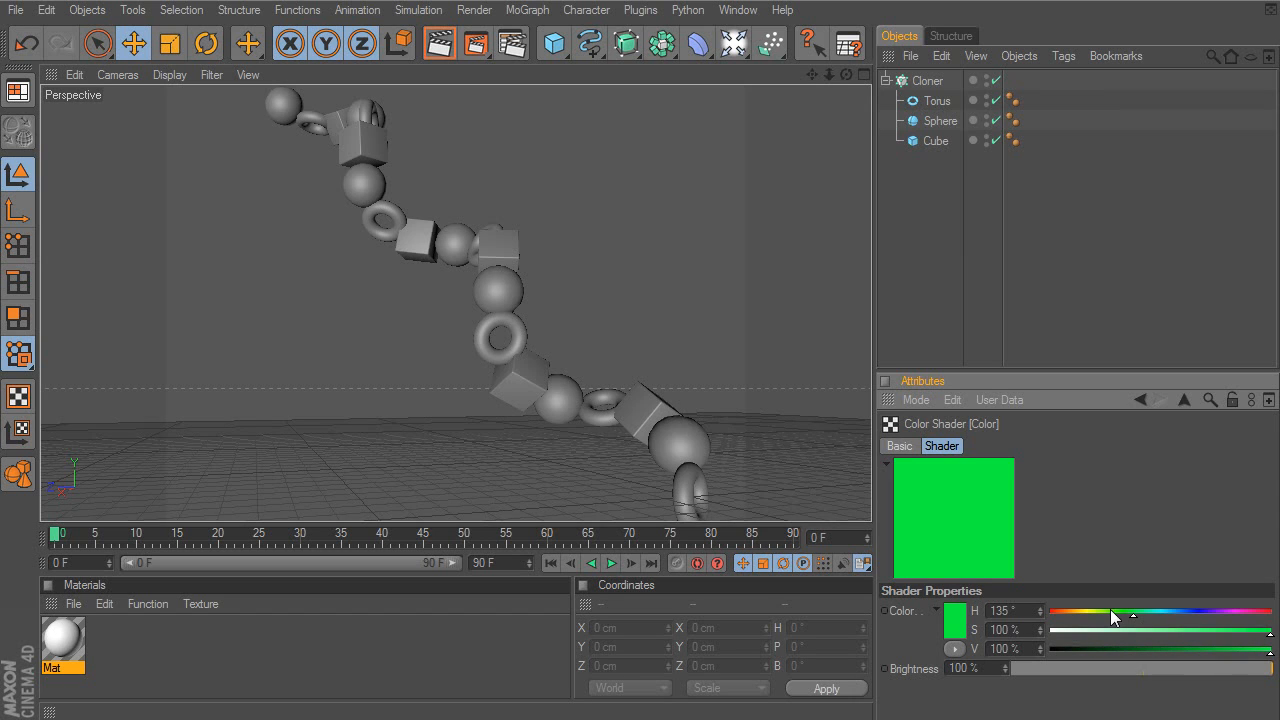
pyautogui.click(1181, 400)
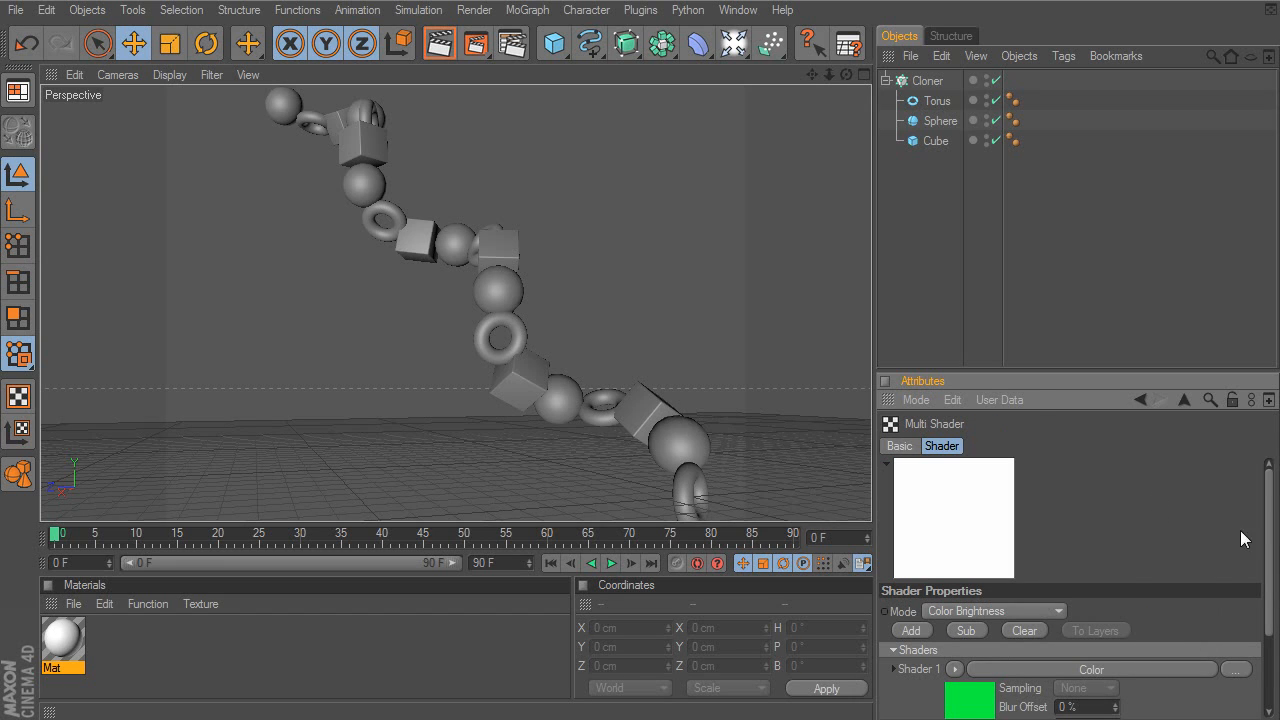
# - Fill Shader 2 of the Multi Shader with a yellow Color shader, hue 48° and saturation 100%
pyautogui.moveTo(1268, 488); pyautogui.dragTo(1272, 572)
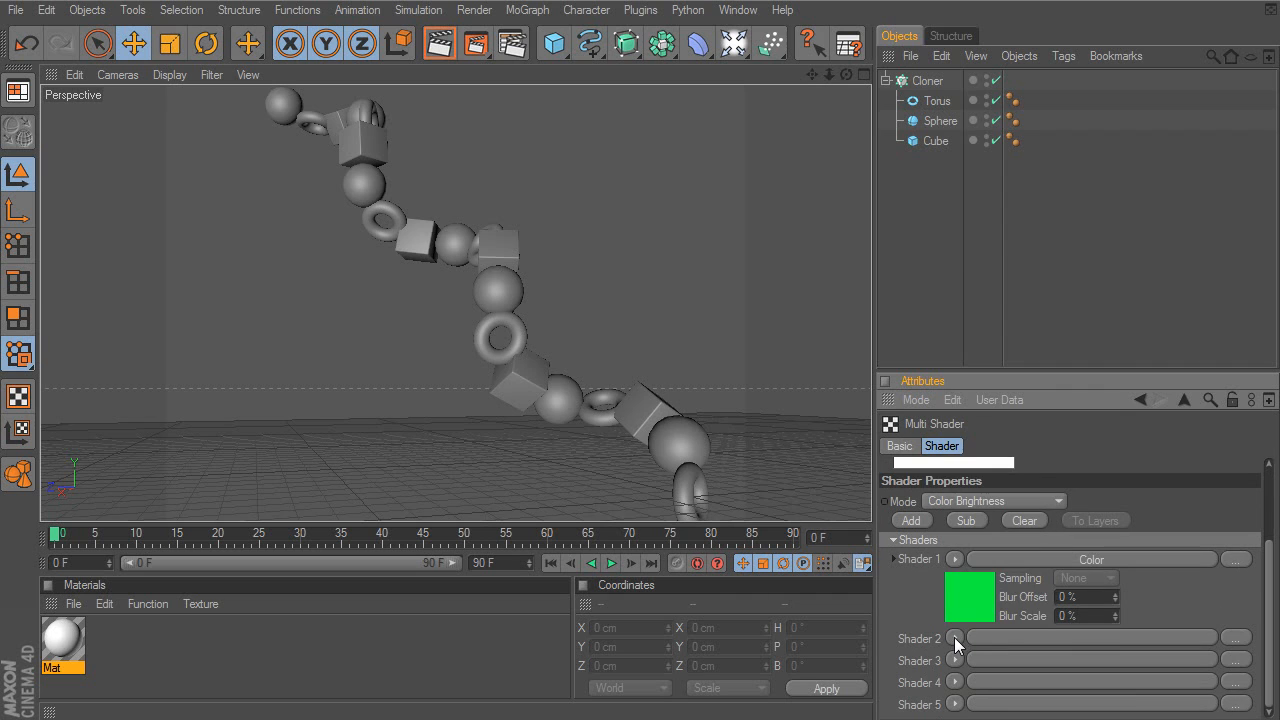
pyautogui.click(955, 638)
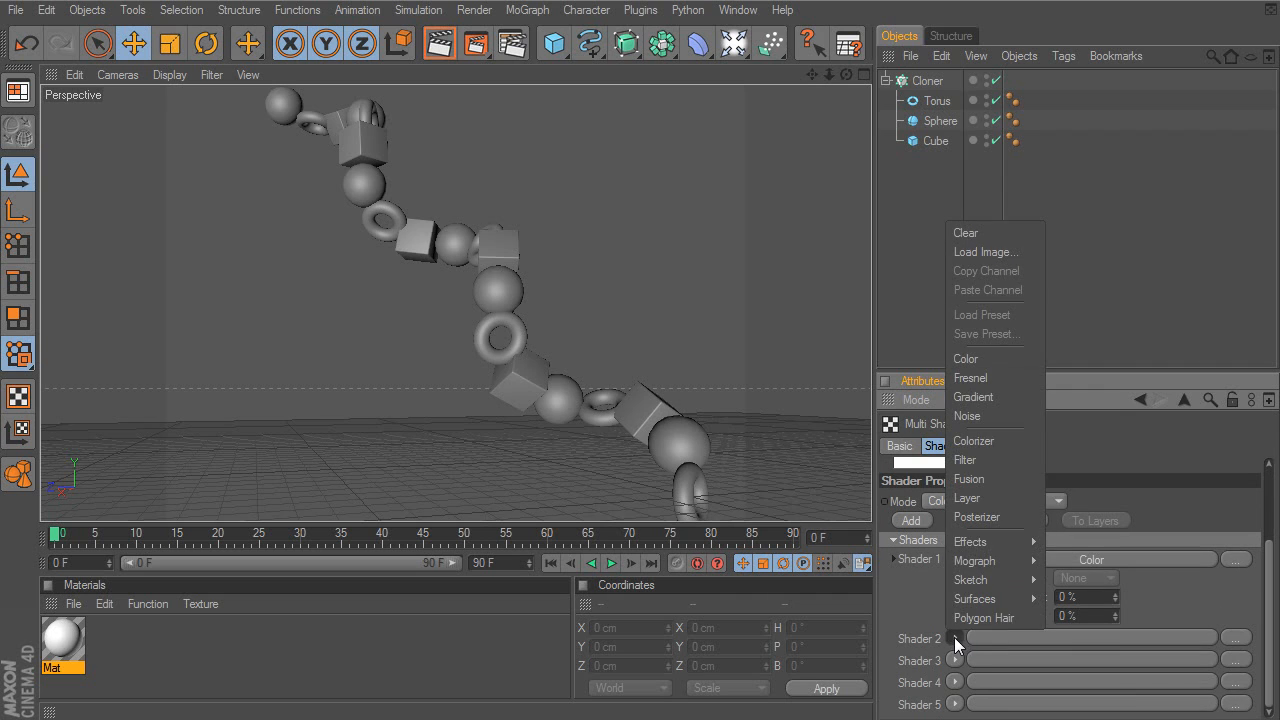
pyautogui.click(996, 362)
pyautogui.click(975, 685)
pyautogui.moveTo(1107, 611); pyautogui.dragTo(1271, 631)
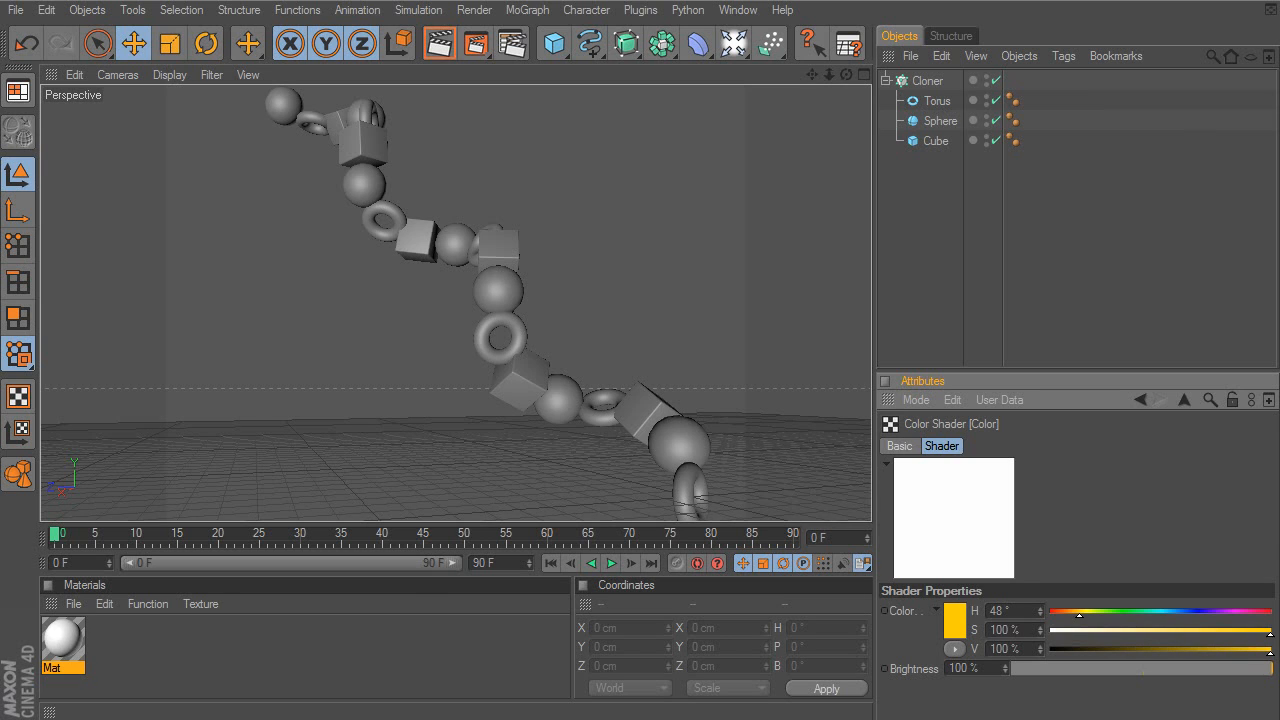
pyautogui.click(1182, 400)
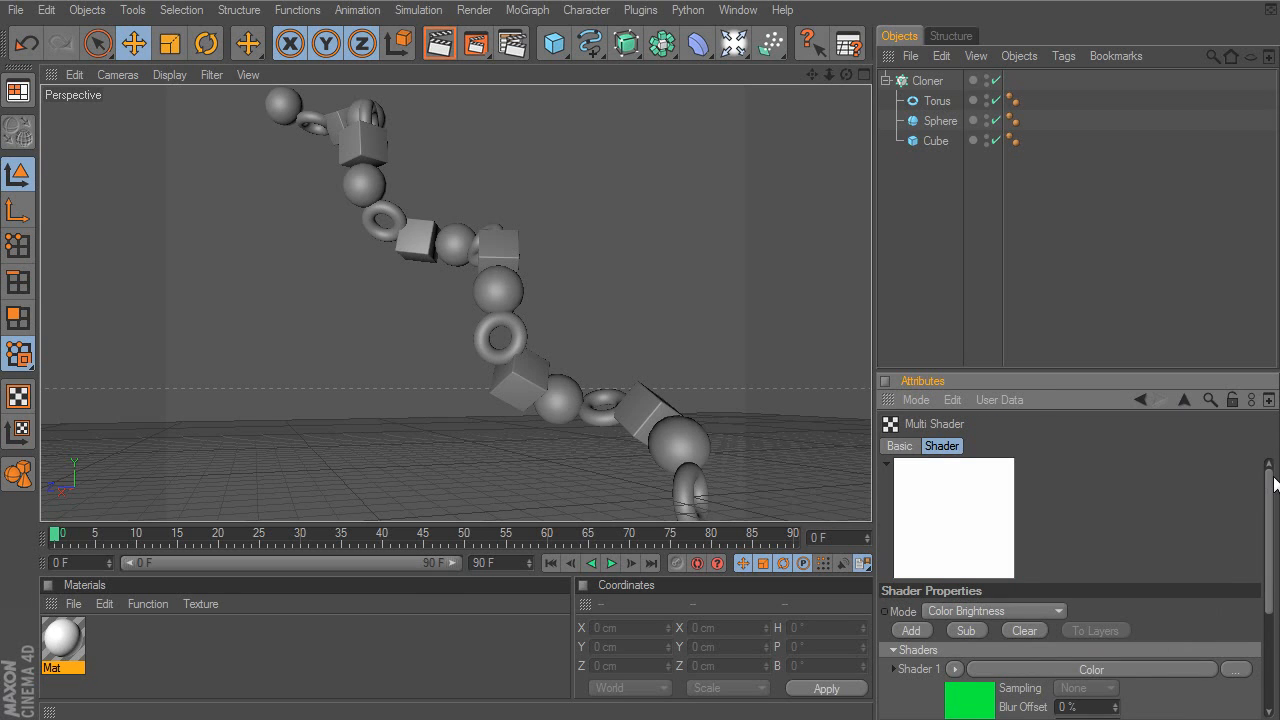
# - Set the Multi Shader's mode to Index Ratio
pyautogui.scroll(-5, 1266, 486)
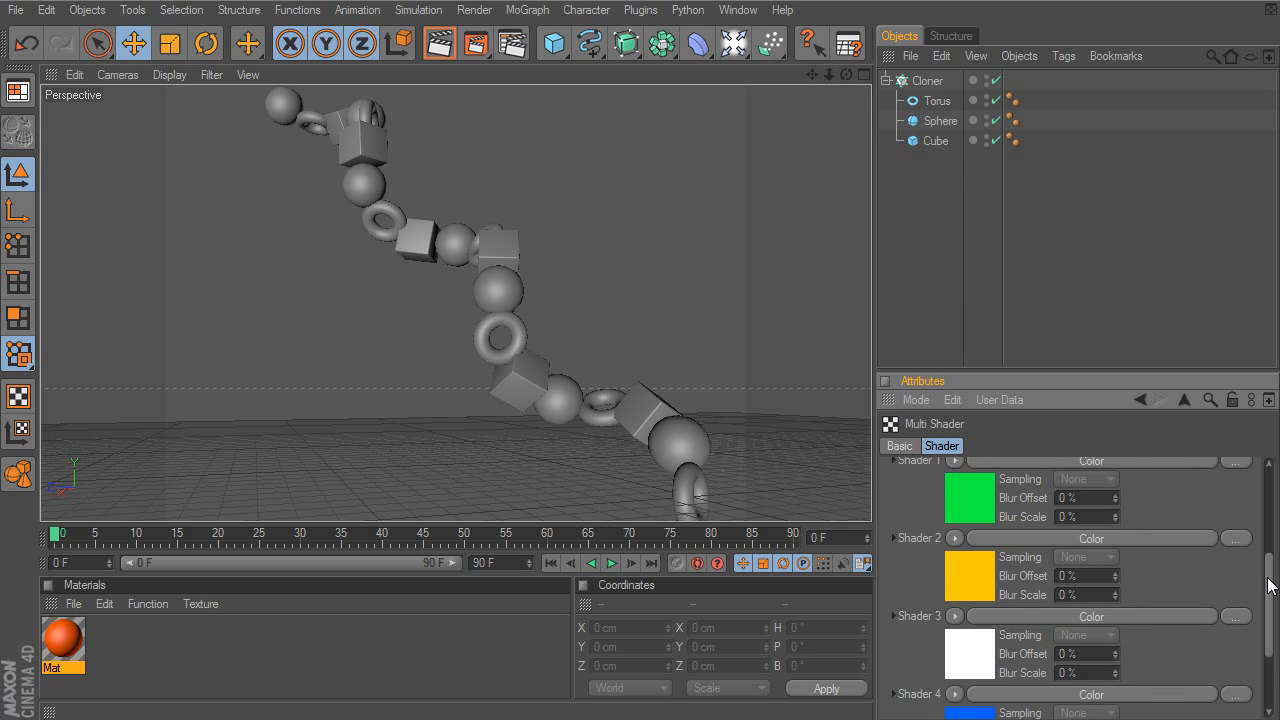
pyautogui.moveTo(1268, 586); pyautogui.dragTo(1270, 542)
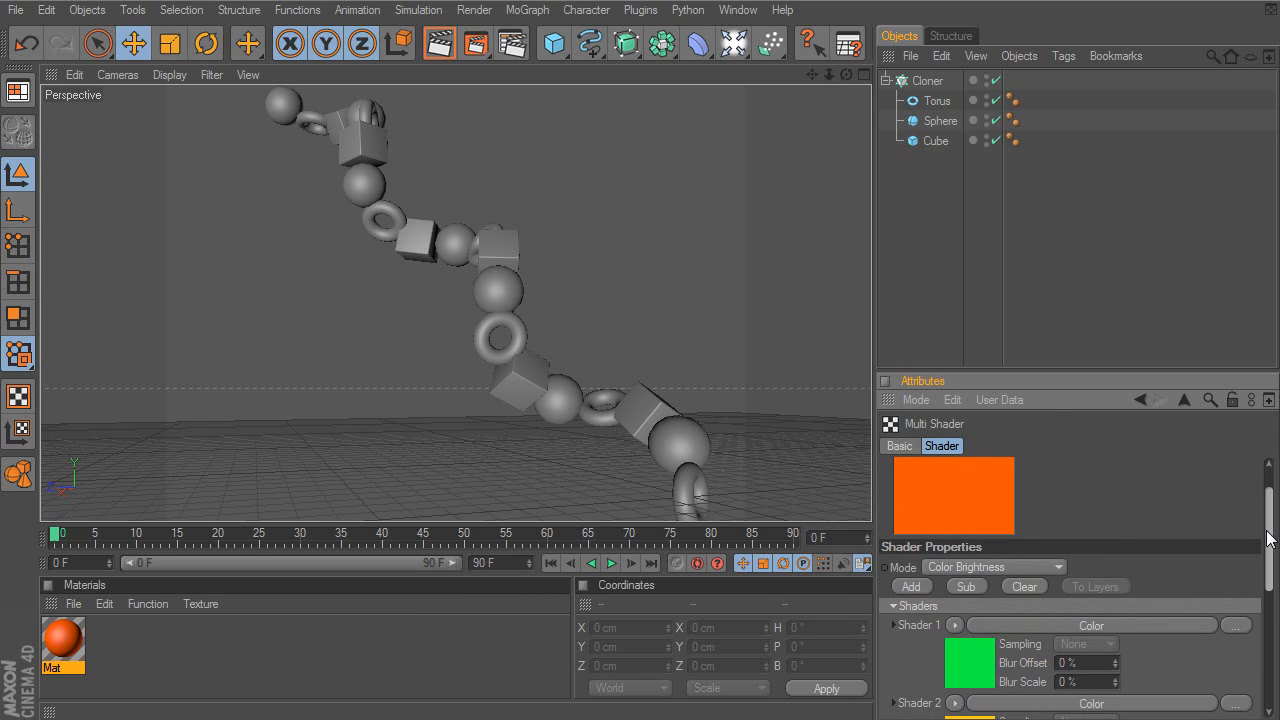
pyautogui.click(968, 568)
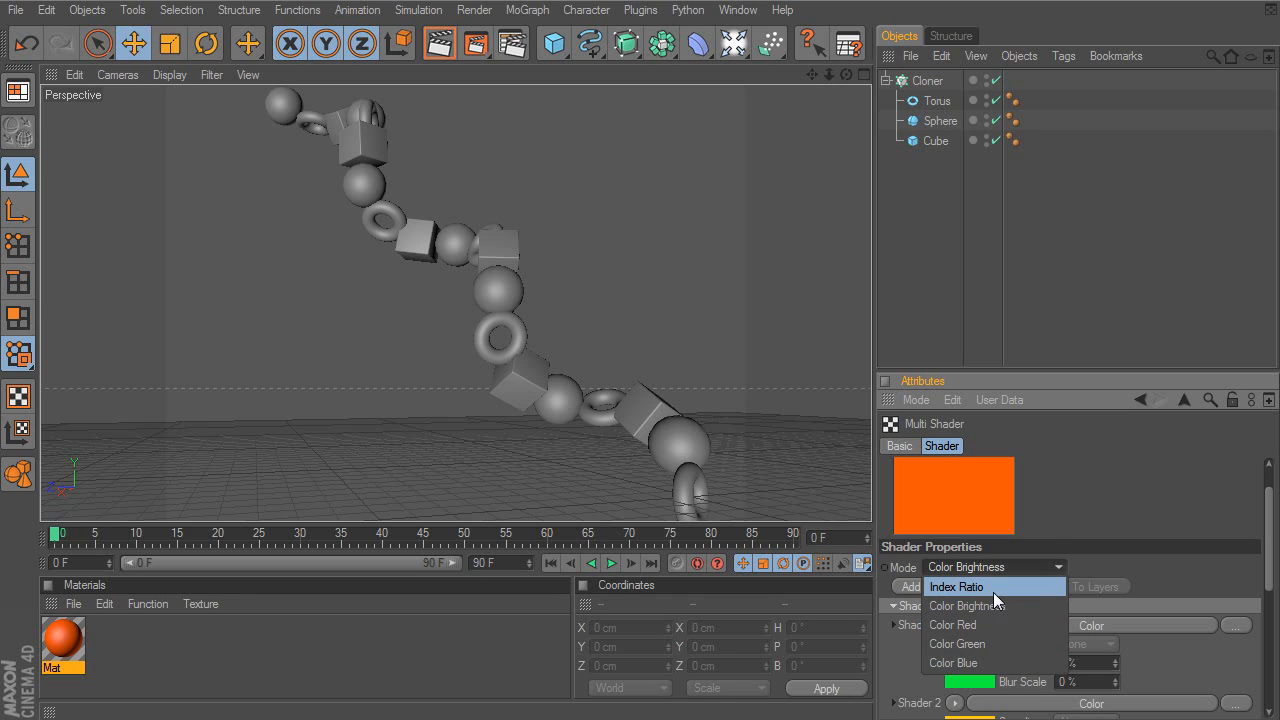
pyautogui.click(997, 589)
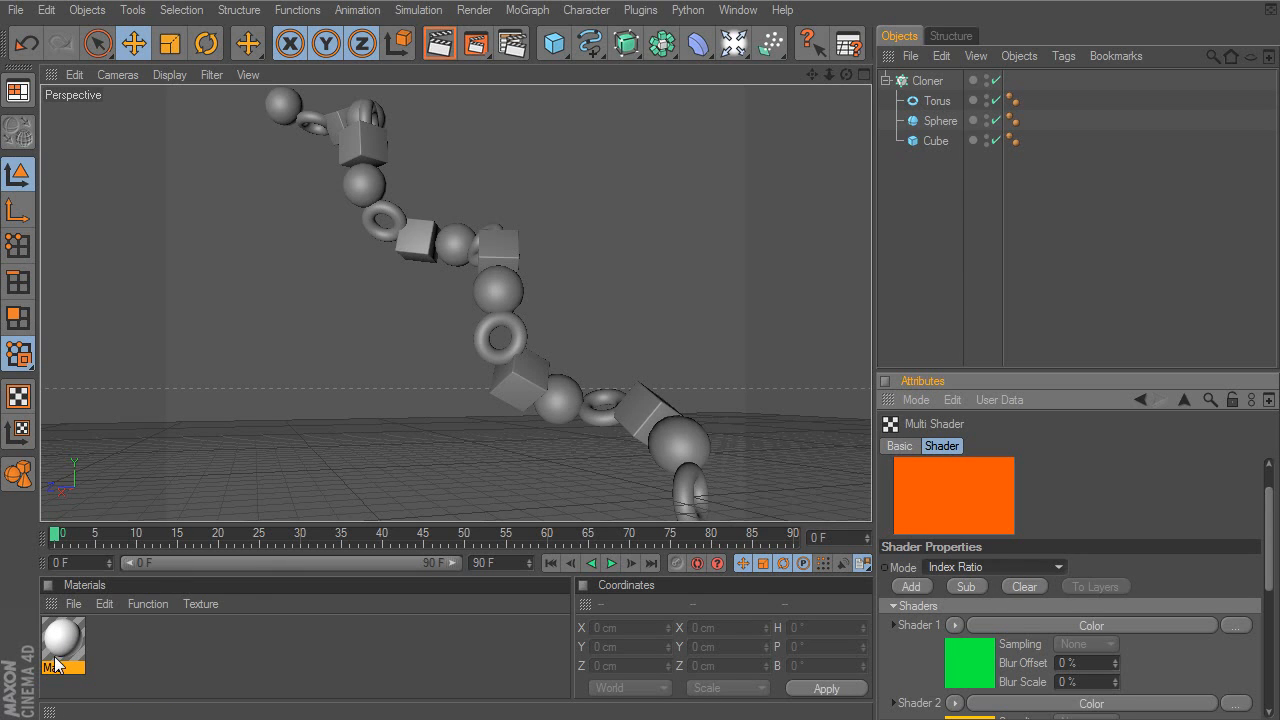
# - Apply the Mat material to the Cloner object
pyautogui.moveTo(65, 636); pyautogui.dragTo(930, 81)
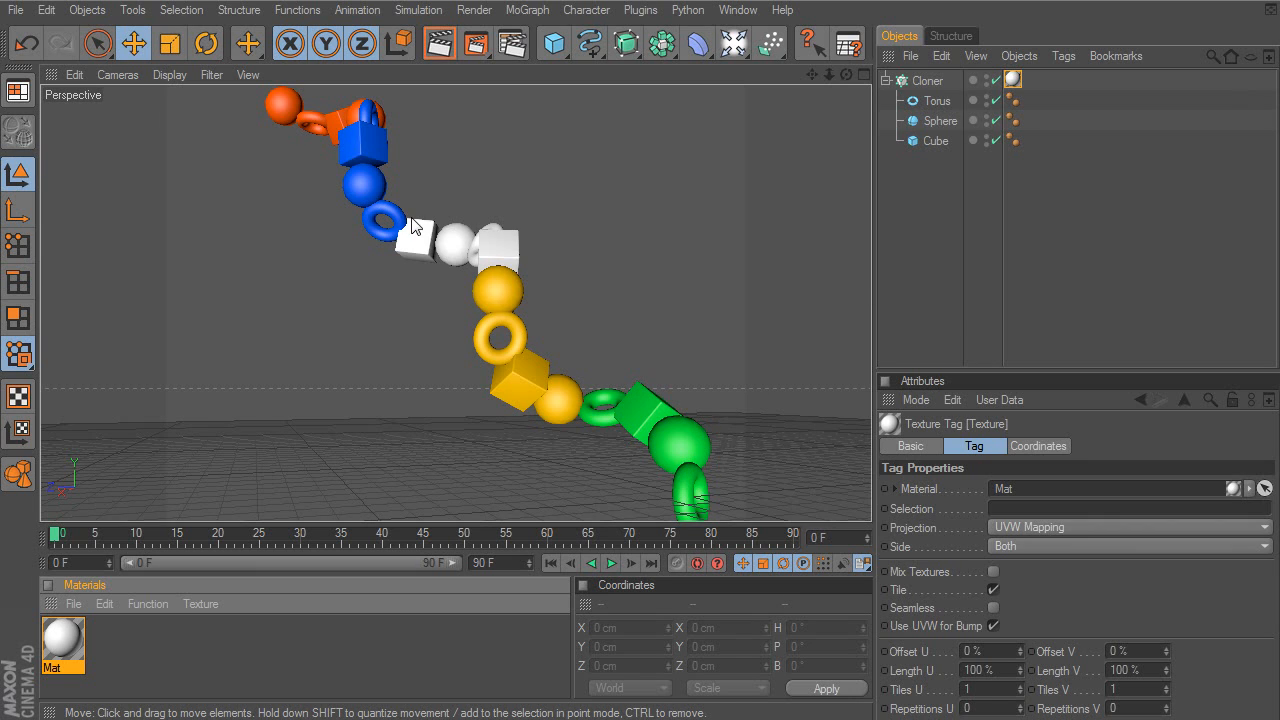
pyautogui.moveTo(607, 393)
pyautogui.keyDown('alt'); pyautogui.mouseDown()
pyautogui.moveTo(594, 388)
pyautogui.moveTo(622, 404)
pyautogui.mouseUp(); pyautogui.keyUp('alt')
pyautogui.keyDown('alt'); pyautogui.moveTo(544, 346); pyautogui.dragTo(541, 369); pyautogui.keyUp('alt')
pyautogui.keyDown('alt'); pyautogui.moveTo(541, 369); pyautogui.dragTo(576, 412, button='middle'); pyautogui.keyUp('alt')
pyautogui.keyDown('alt'); pyautogui.moveTo(545, 374); pyautogui.dragTo(530, 388, button='right'); pyautogui.keyUp('alt')
# - Reopen the Mat material's Multi Shader and review the order of its color shaders against the clones
pyautogui.click(62, 645)
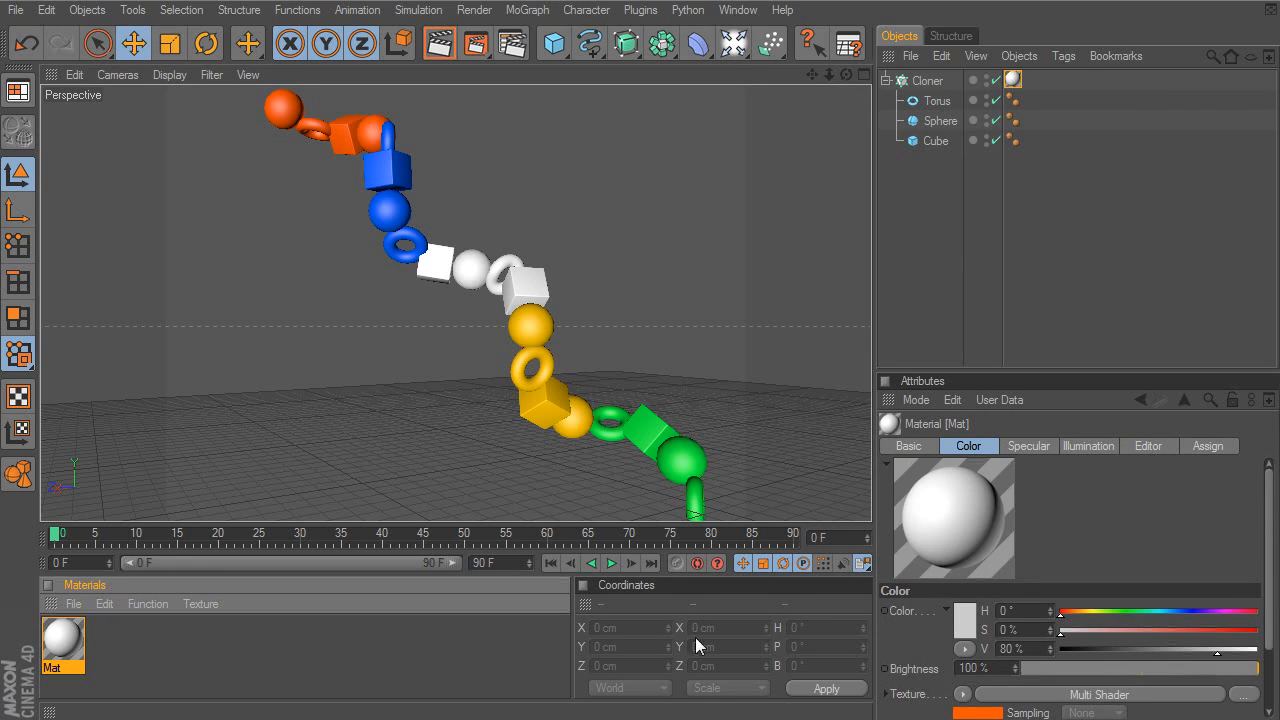
pyautogui.click(986, 695)
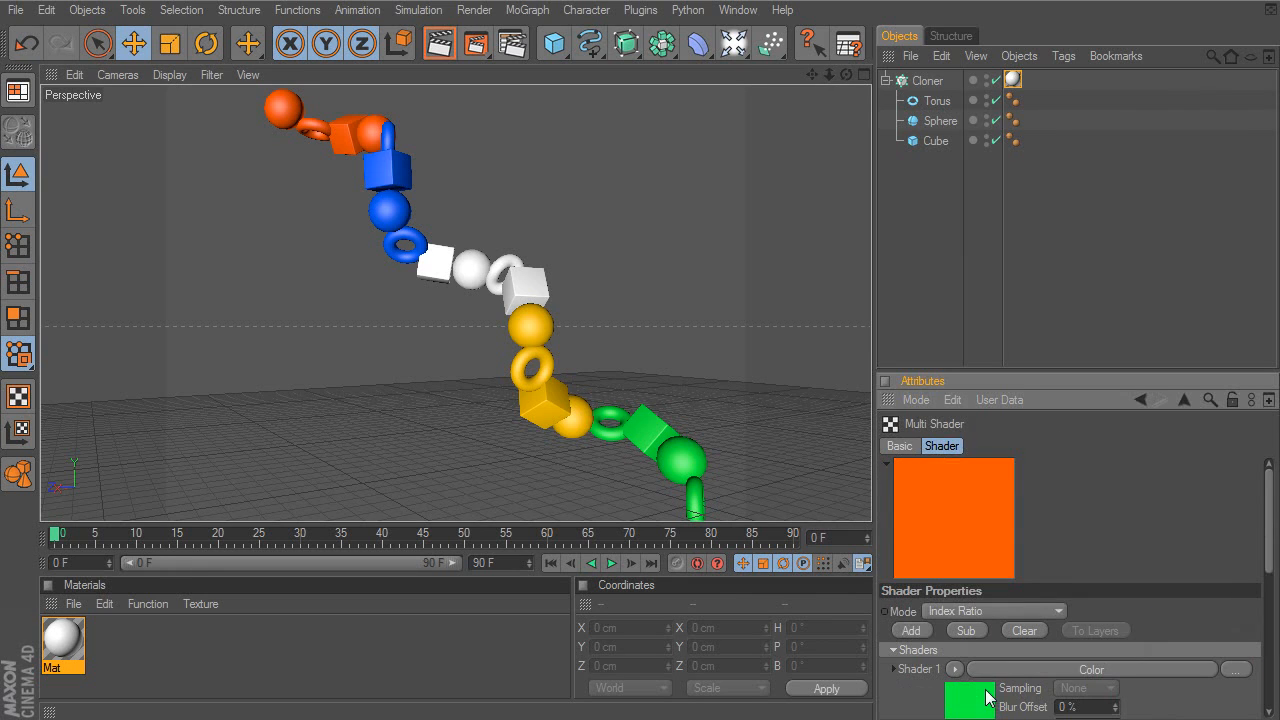
pyautogui.moveTo(1270, 505); pyautogui.dragTo(1249, 565)
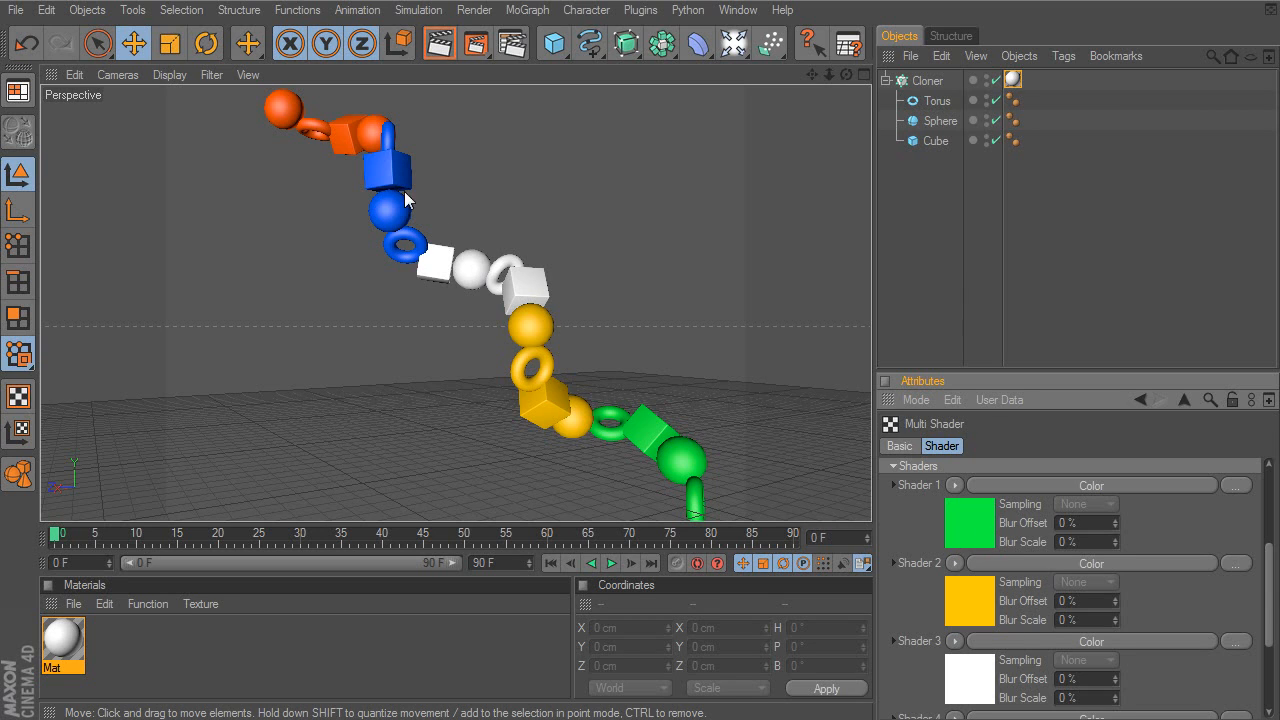
pyautogui.moveTo(1266, 560); pyautogui.dragTo(1267, 500)
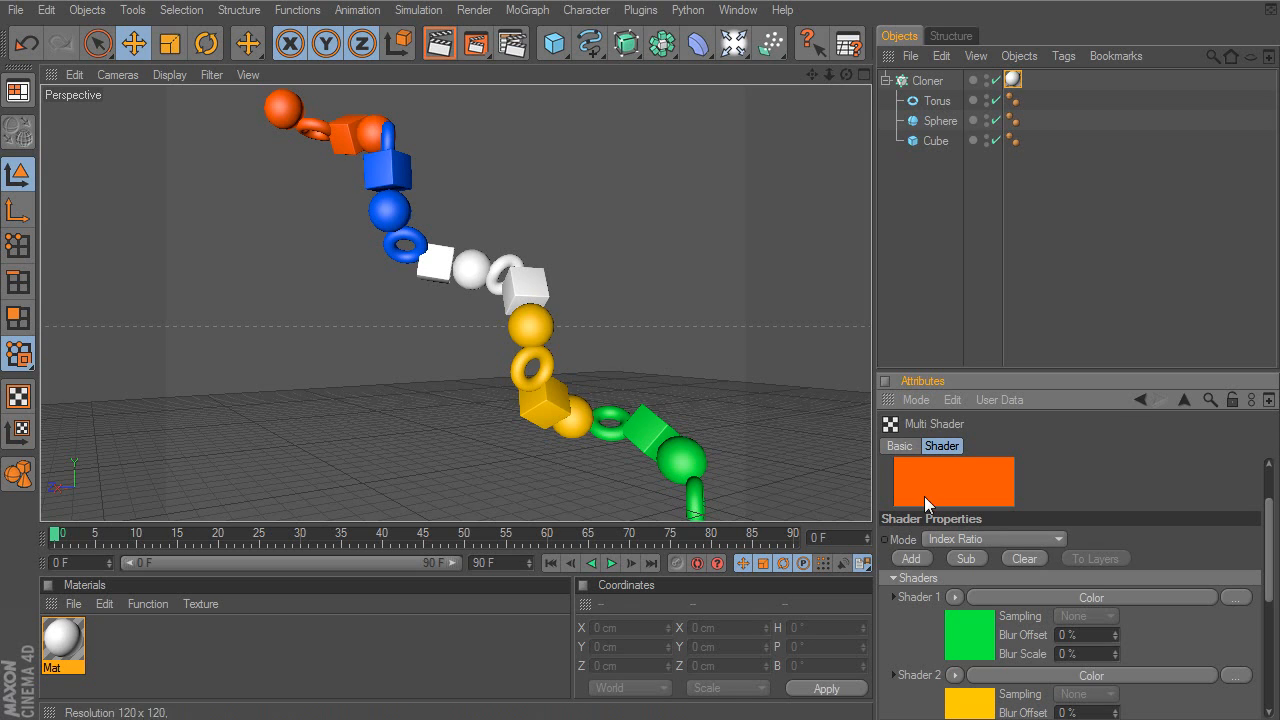
pyautogui.moveTo(1271, 540)
pyautogui.mouseDown()
pyautogui.moveTo(1273, 646)
pyautogui.moveTo(1265, 555)
pyautogui.mouseUp()
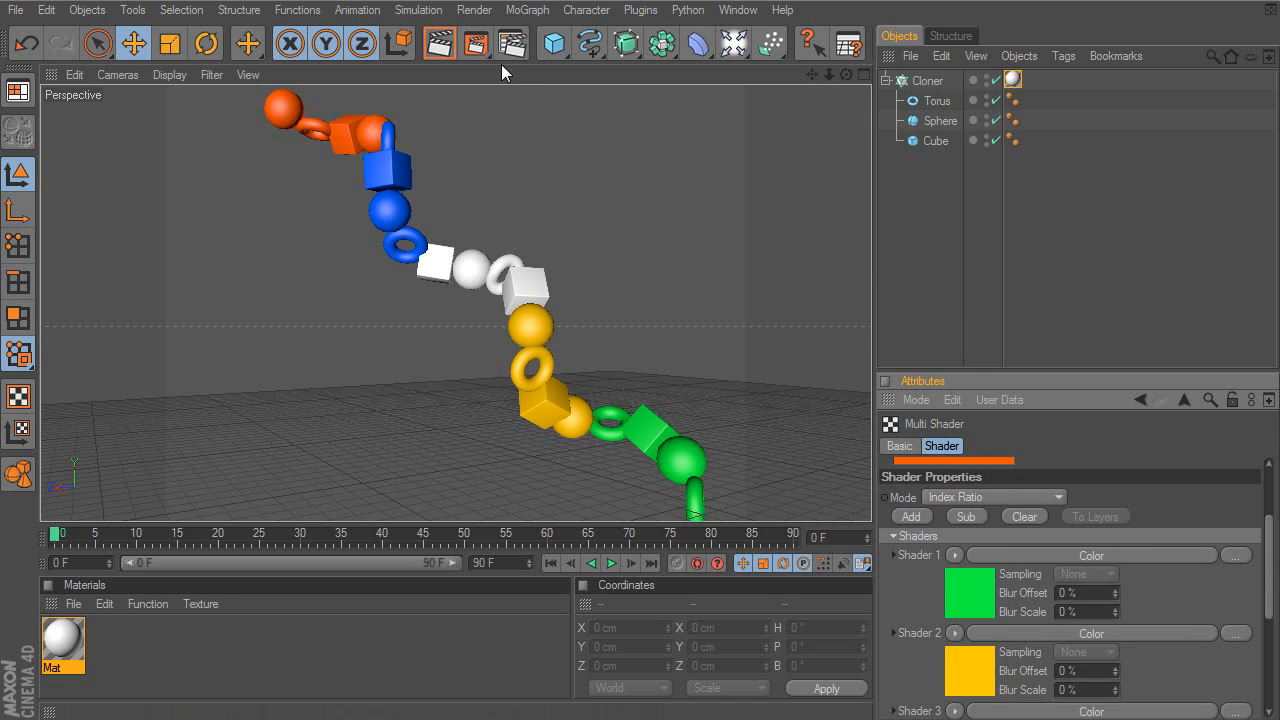
# - Create a MoGraph Random effector and assign it to the Cloner's Effectors list
pyautogui.click(474, 11)
pyautogui.moveTo(518, 12)
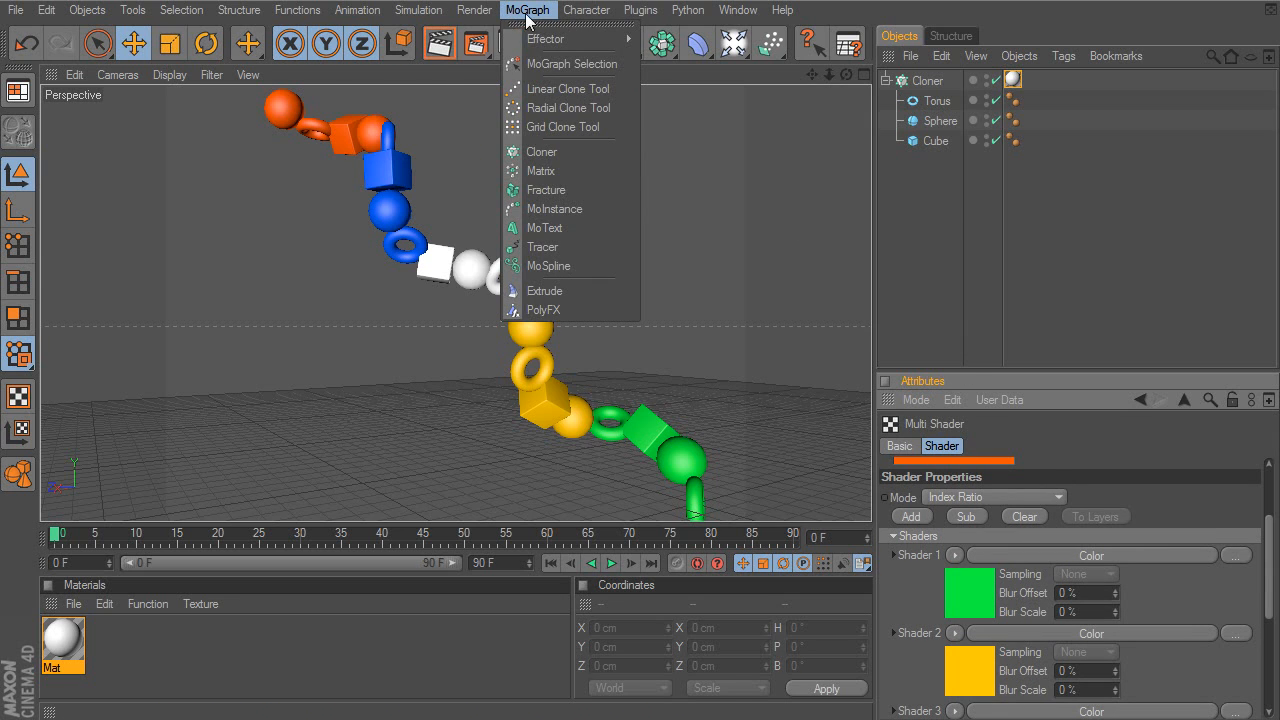
pyautogui.moveTo(541, 41)
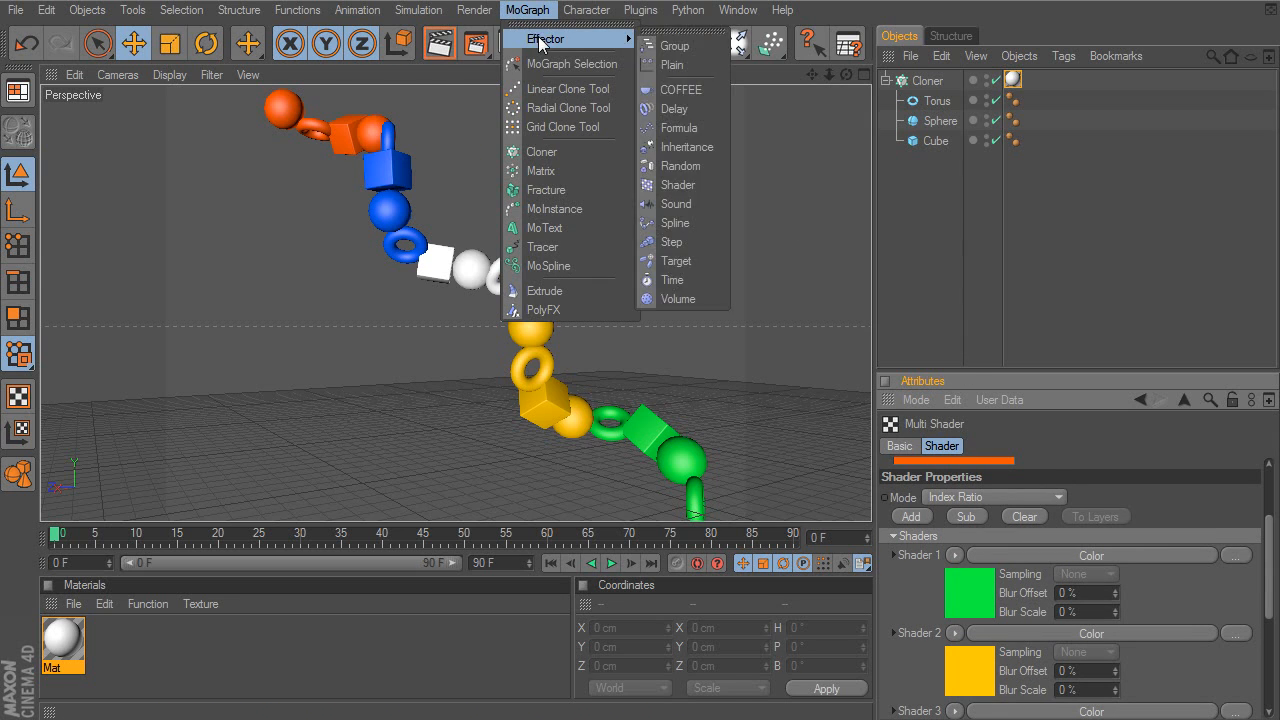
pyautogui.click(692, 169)
pyautogui.click(926, 102)
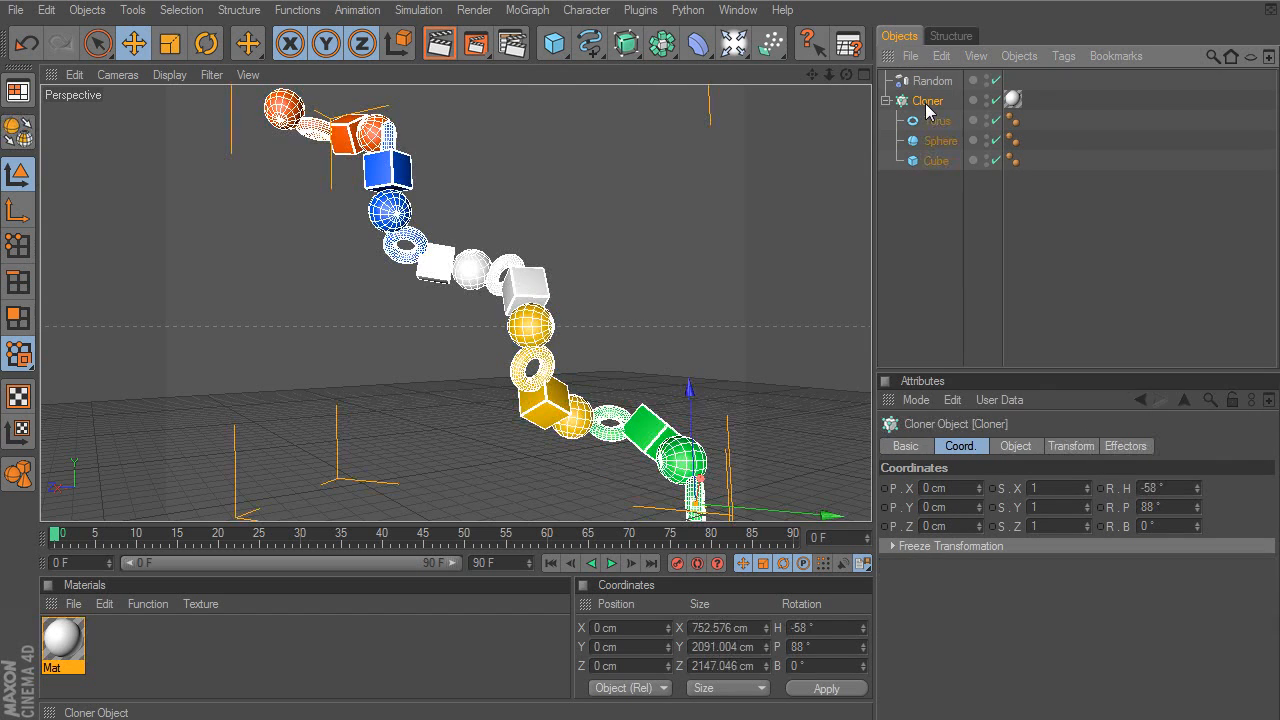
pyautogui.click(1130, 450)
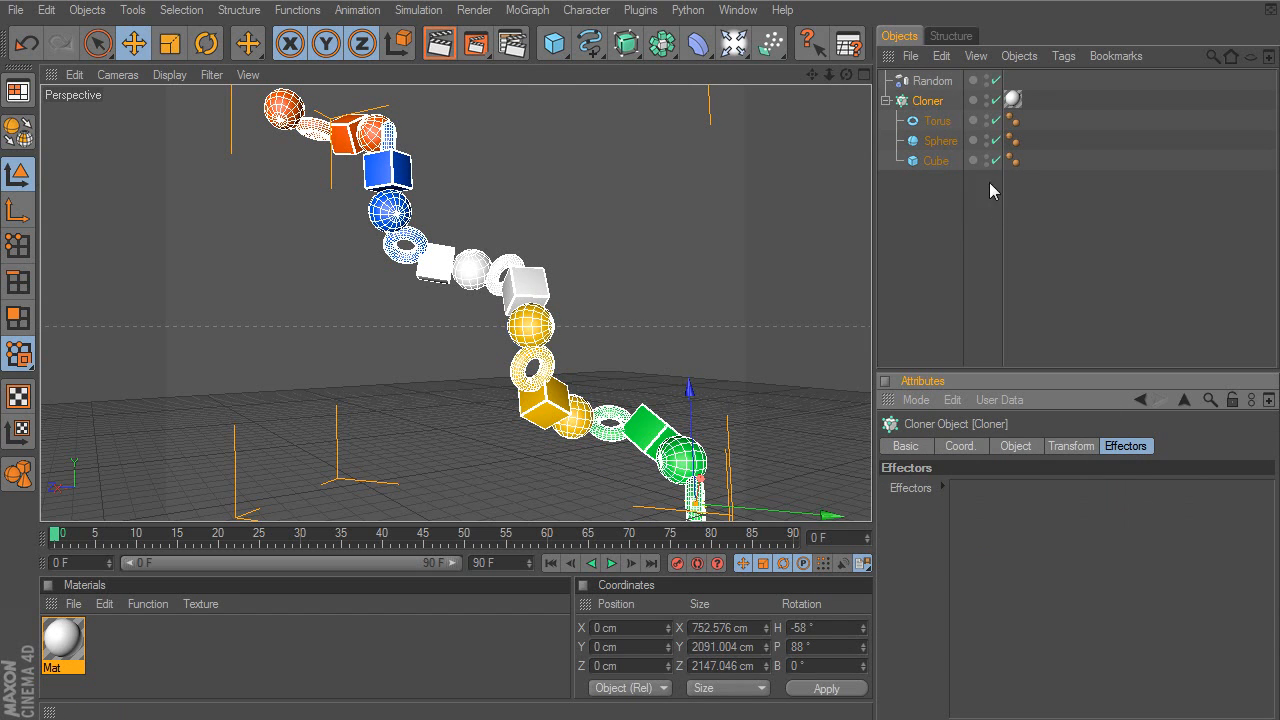
pyautogui.moveTo(937, 81); pyautogui.dragTo(1068, 553)
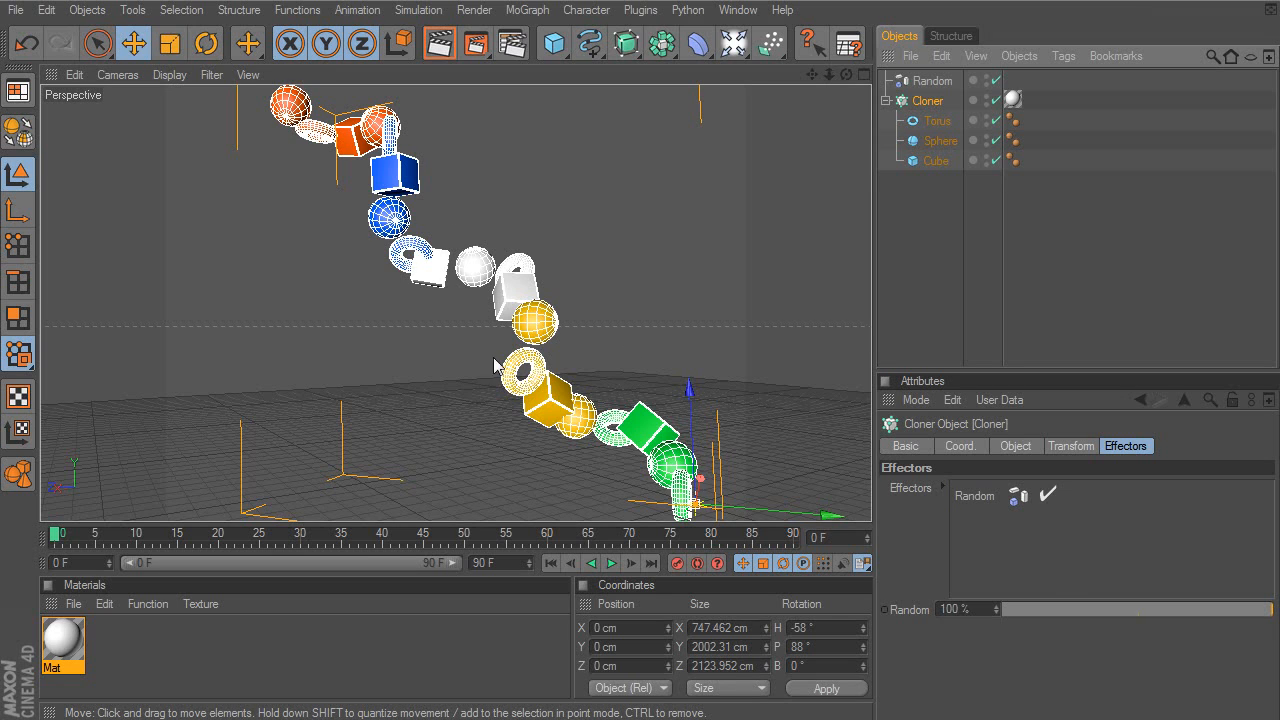
# - Disable the Random effector's Position transform and set its Color Mode to On
pyautogui.click(977, 496)
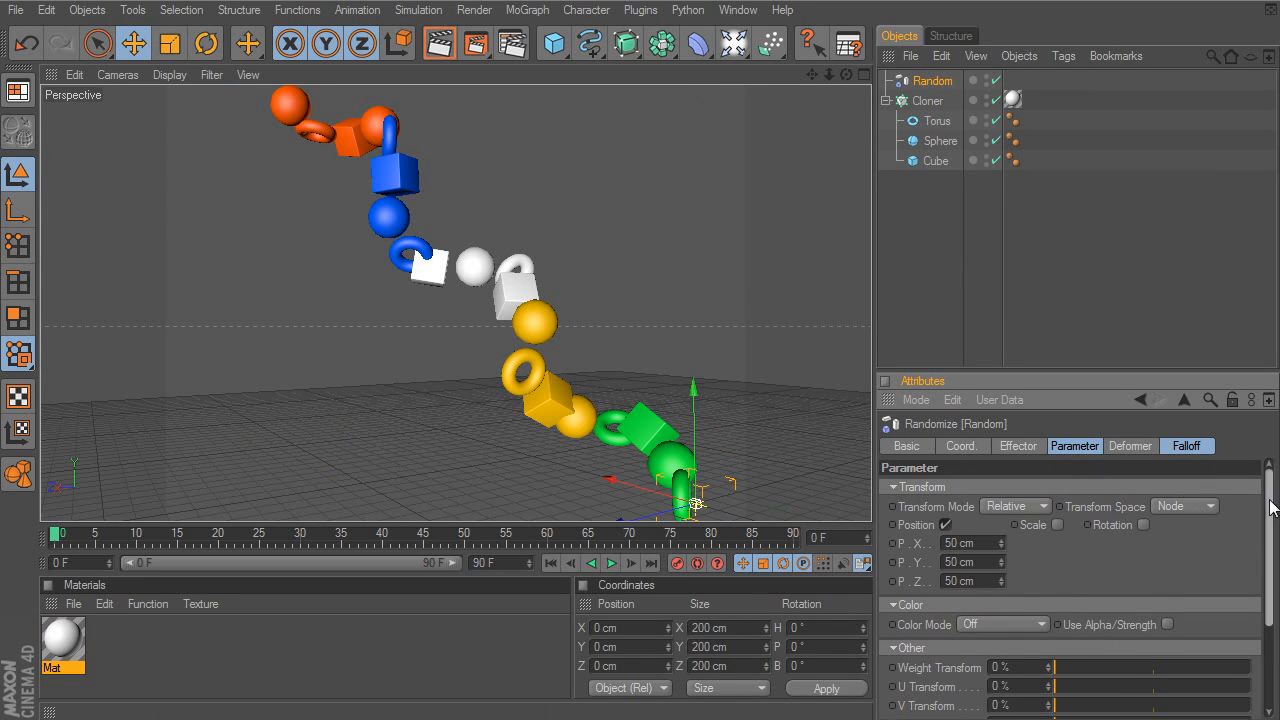
pyautogui.moveTo(1272, 508); pyautogui.dragTo(1272, 526)
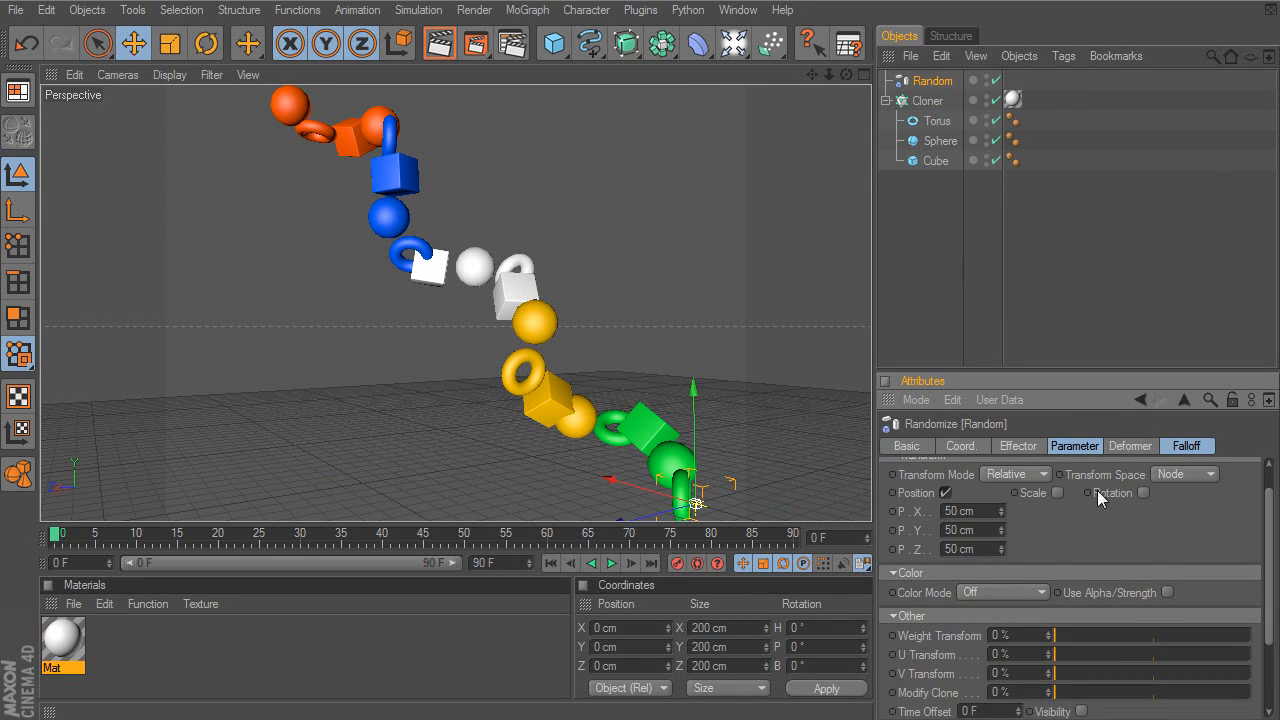
pyautogui.click(946, 493)
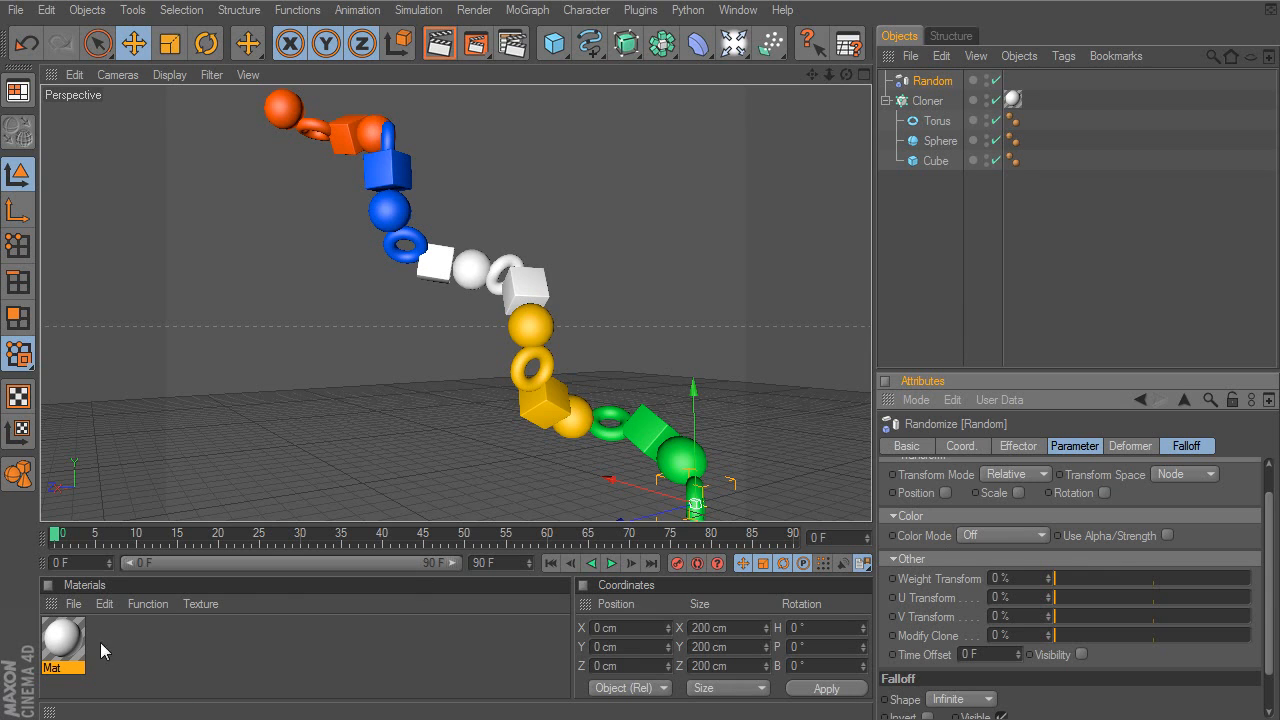
pyautogui.click(978, 536)
pyautogui.click(977, 567)
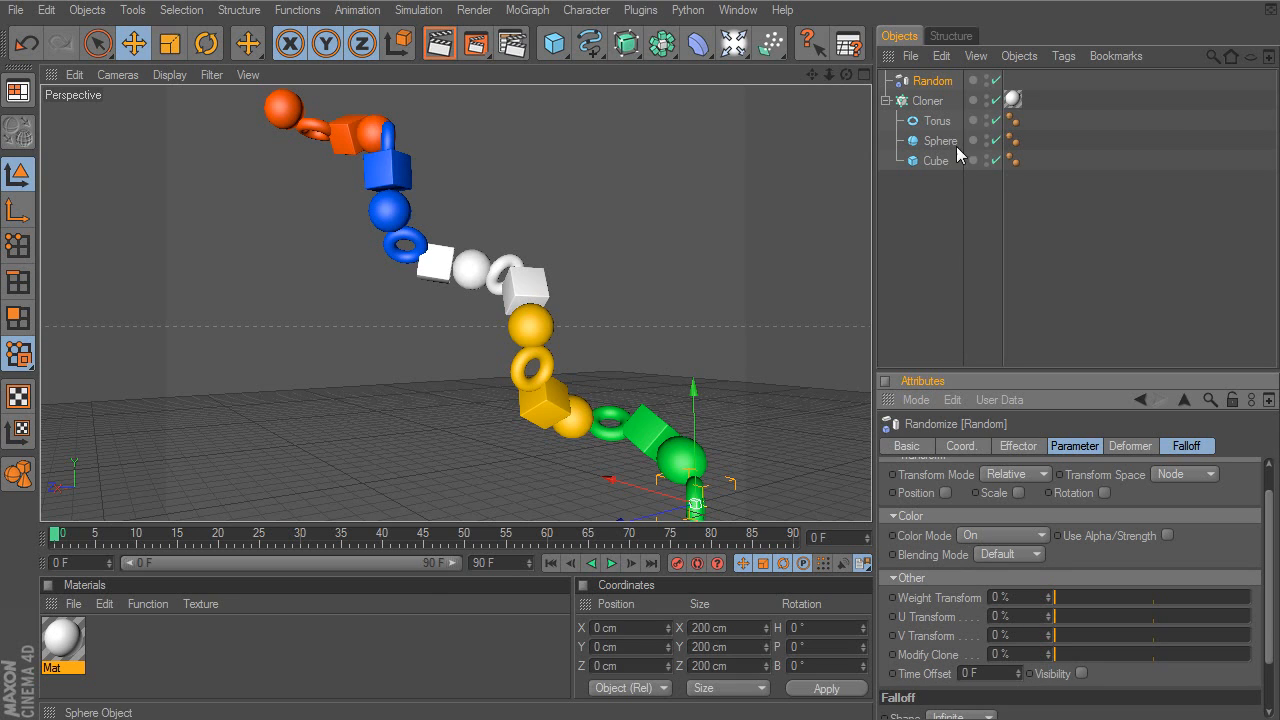
# - Set the mode of the Mat material's Multi Shader to Color Brightness
pyautogui.click(1013, 100)
pyautogui.doubleClick(1015, 102)
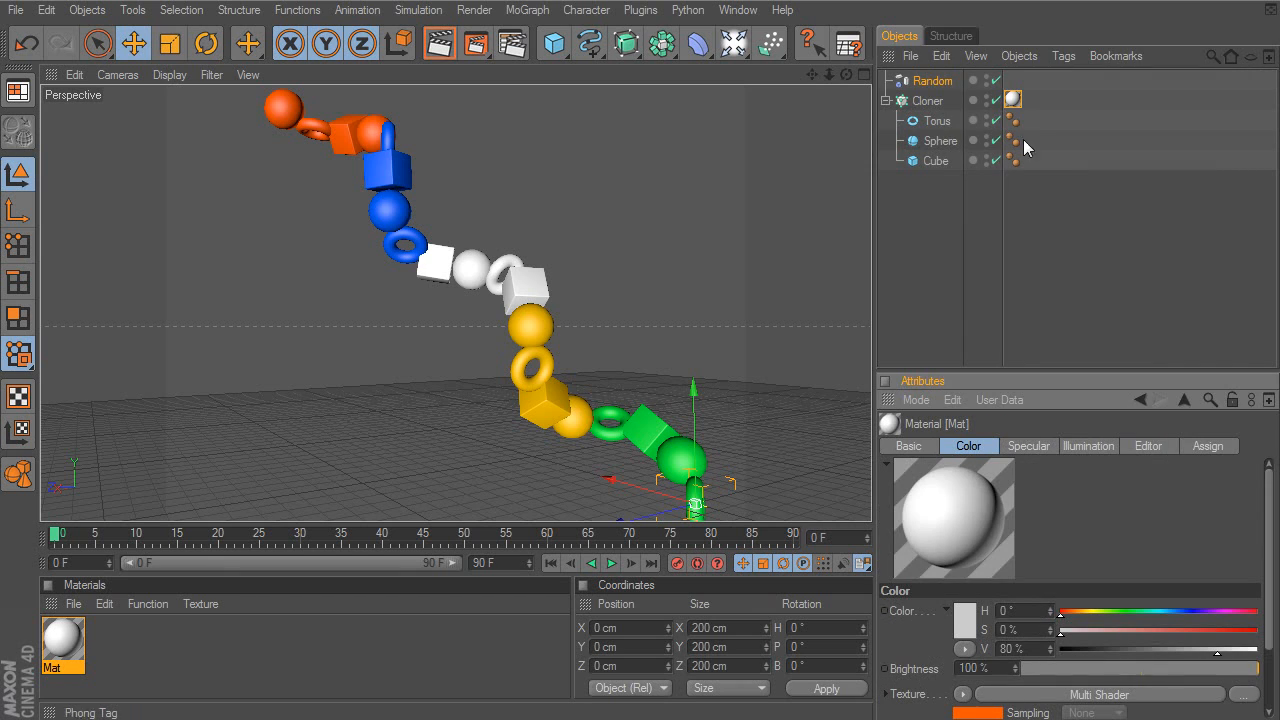
pyautogui.click(1007, 705)
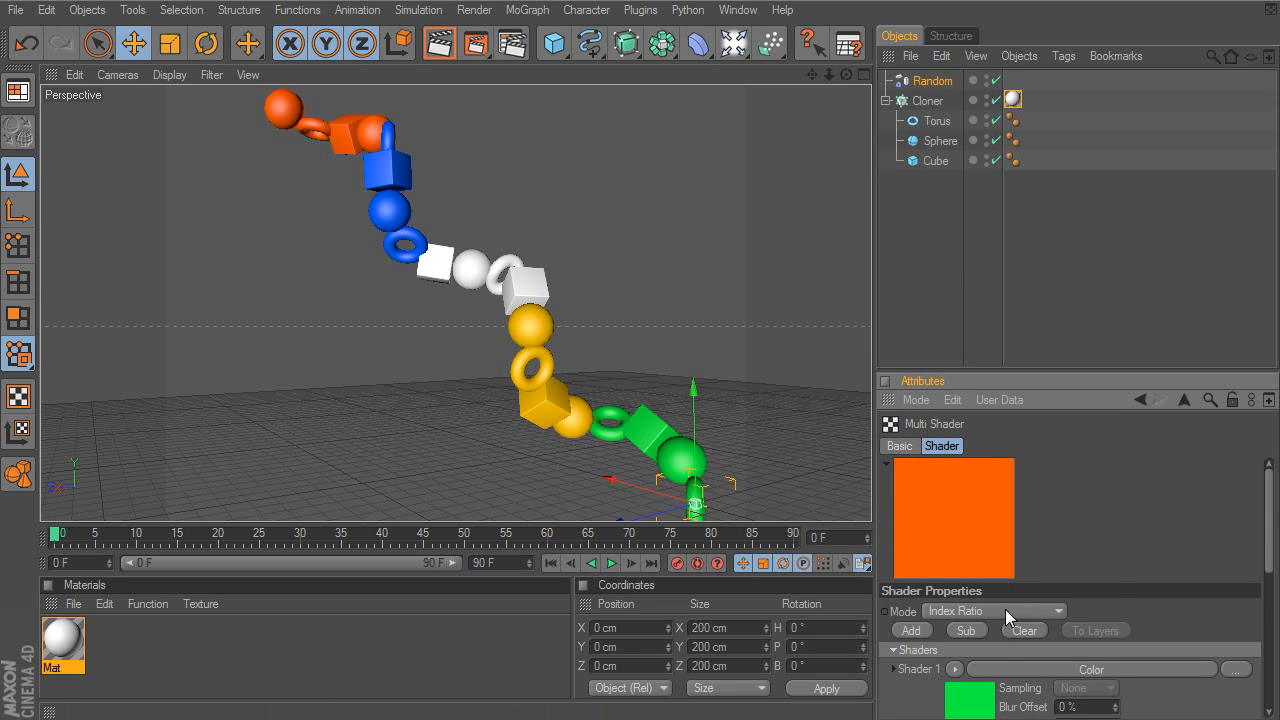
pyautogui.moveTo(1270, 484); pyautogui.dragTo(1271, 496)
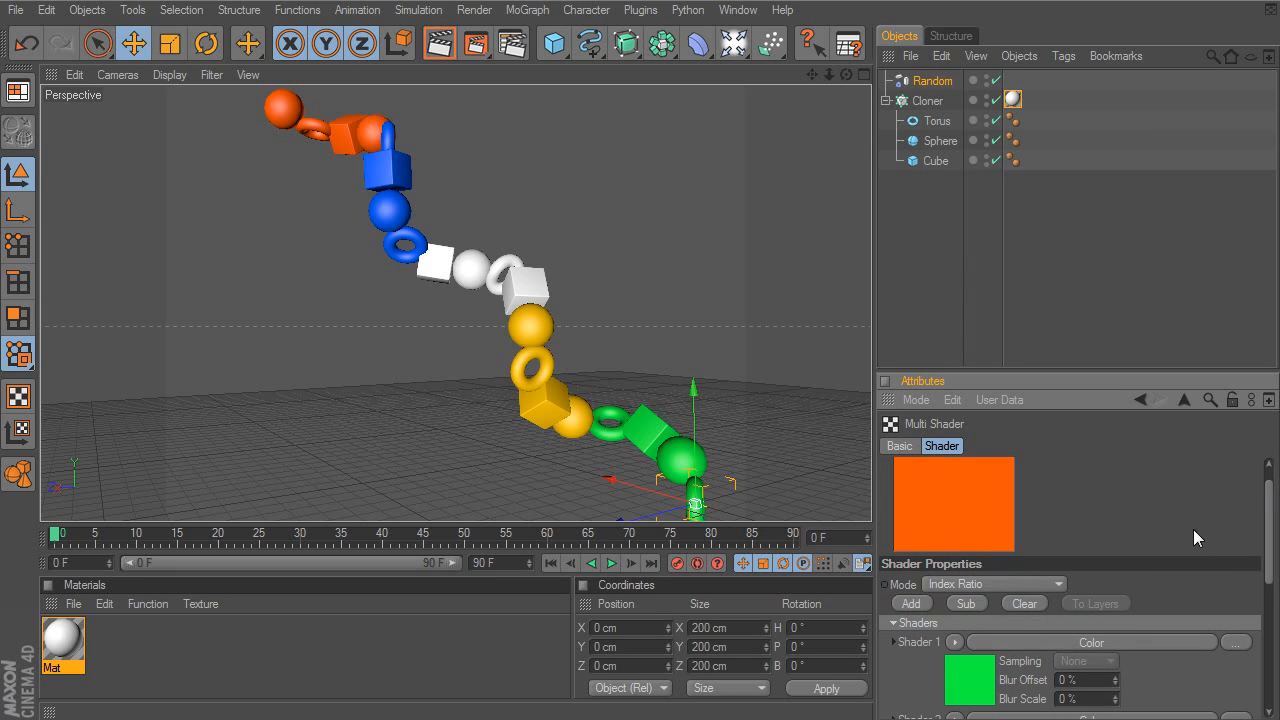
pyautogui.click(1014, 584)
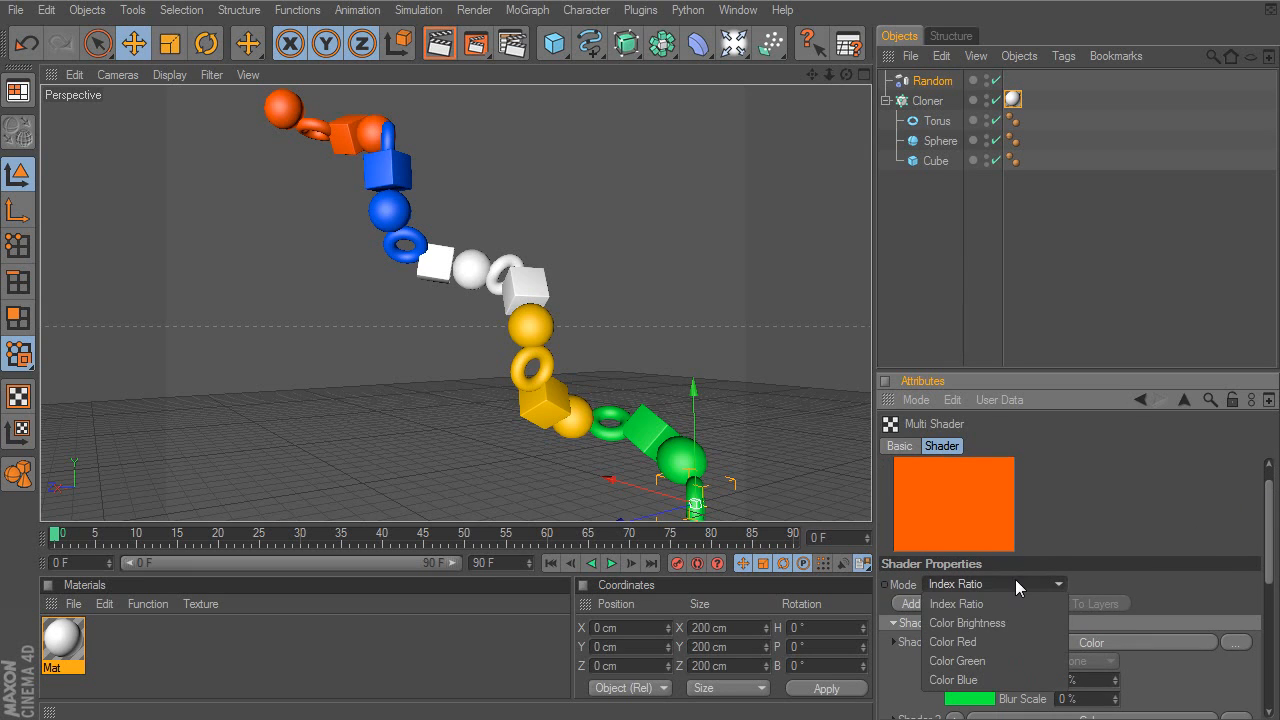
pyautogui.click(986, 624)
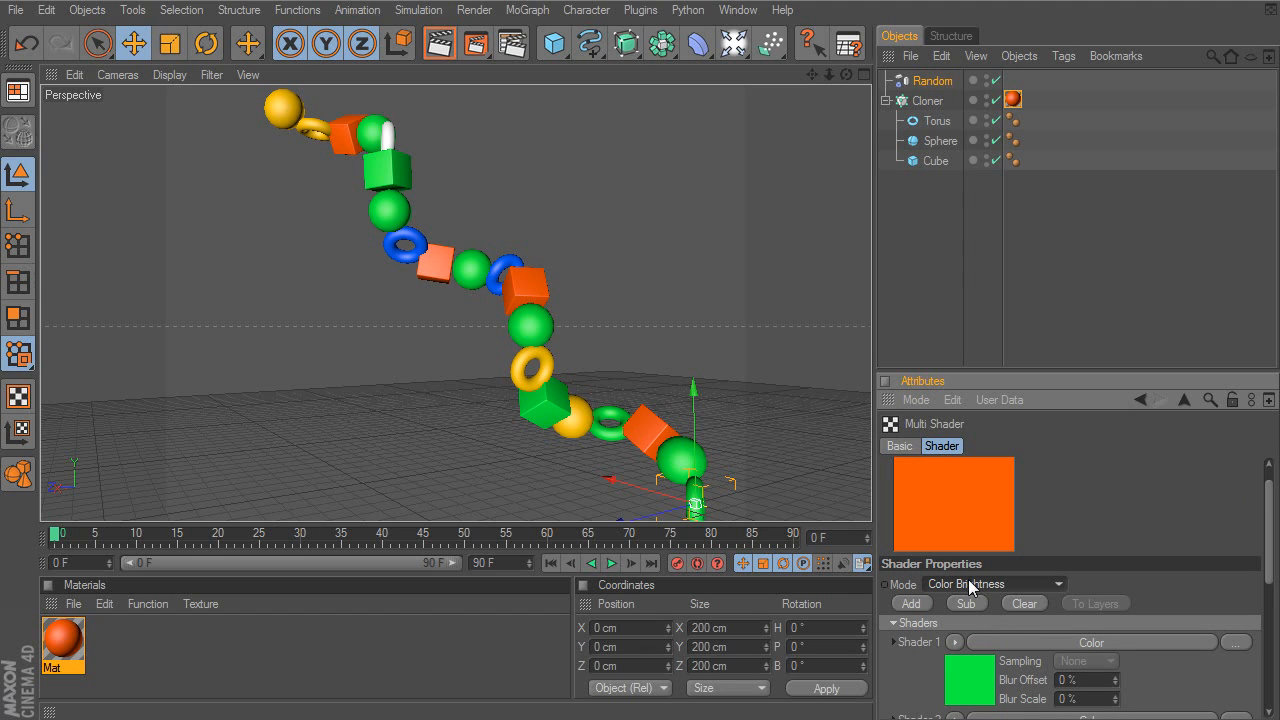
# - Try the Random effector's color Blending Mode from Add through Divide and return it to Default
pyautogui.click(938, 82)
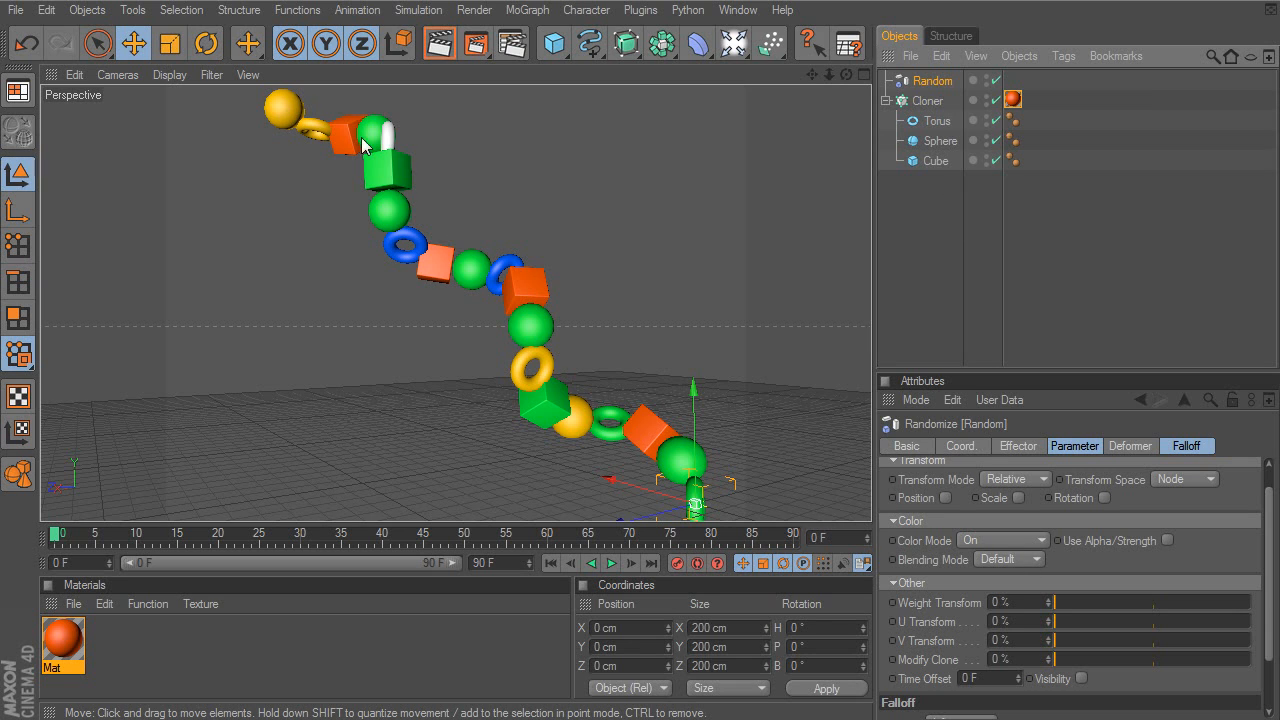
pyautogui.click(1009, 559)
pyautogui.click(1000, 584)
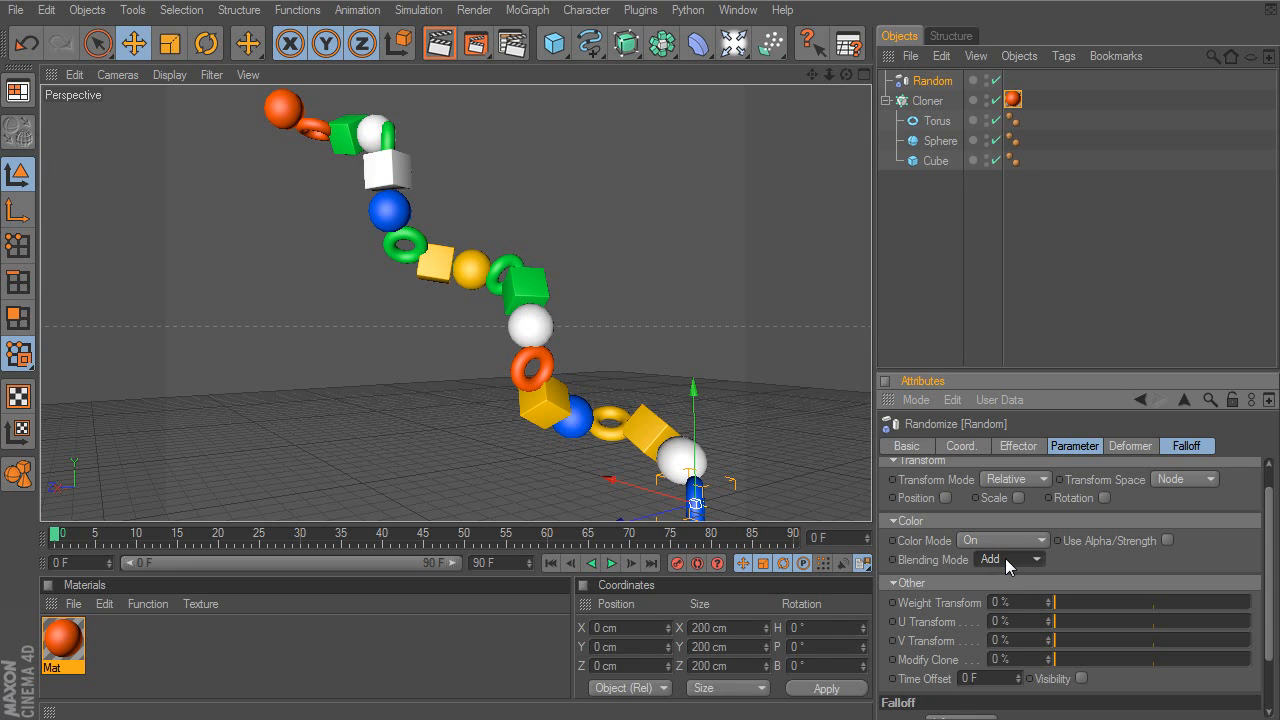
pyautogui.scroll(-1, 1005, 558)
pyautogui.scroll(-2, 1005, 558)
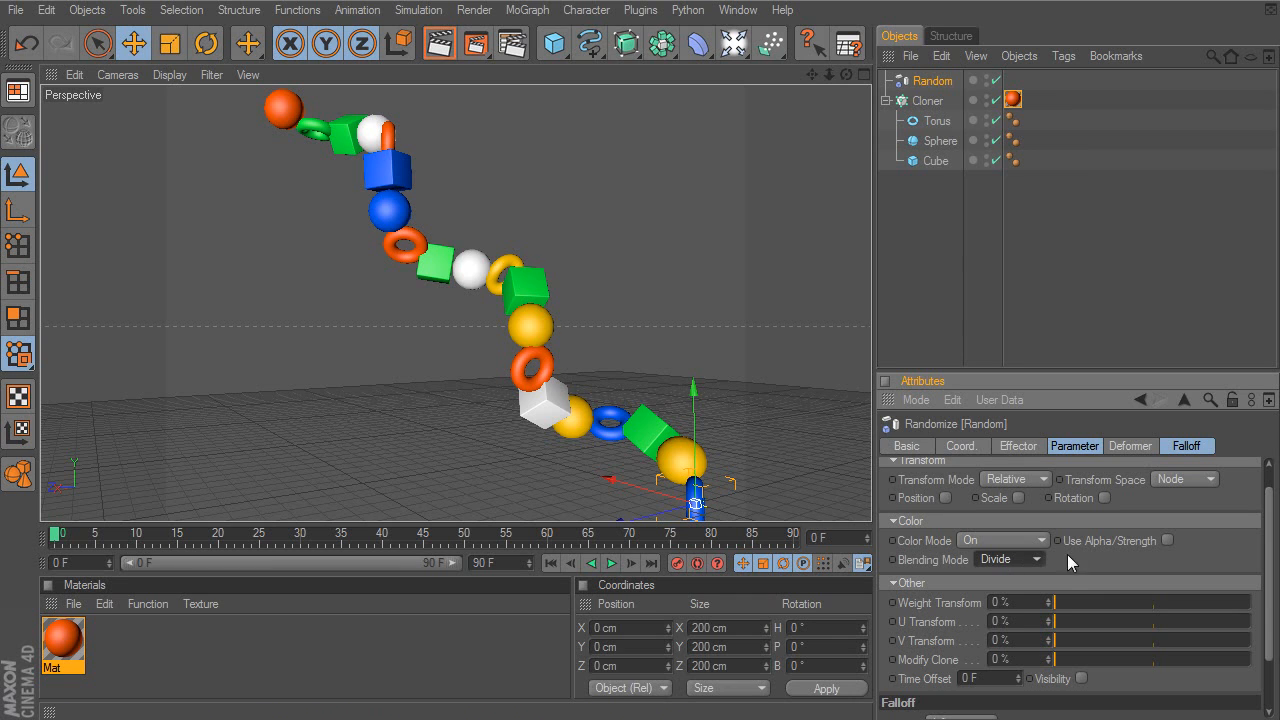
pyautogui.click(1007, 559)
pyautogui.click(1002, 578)
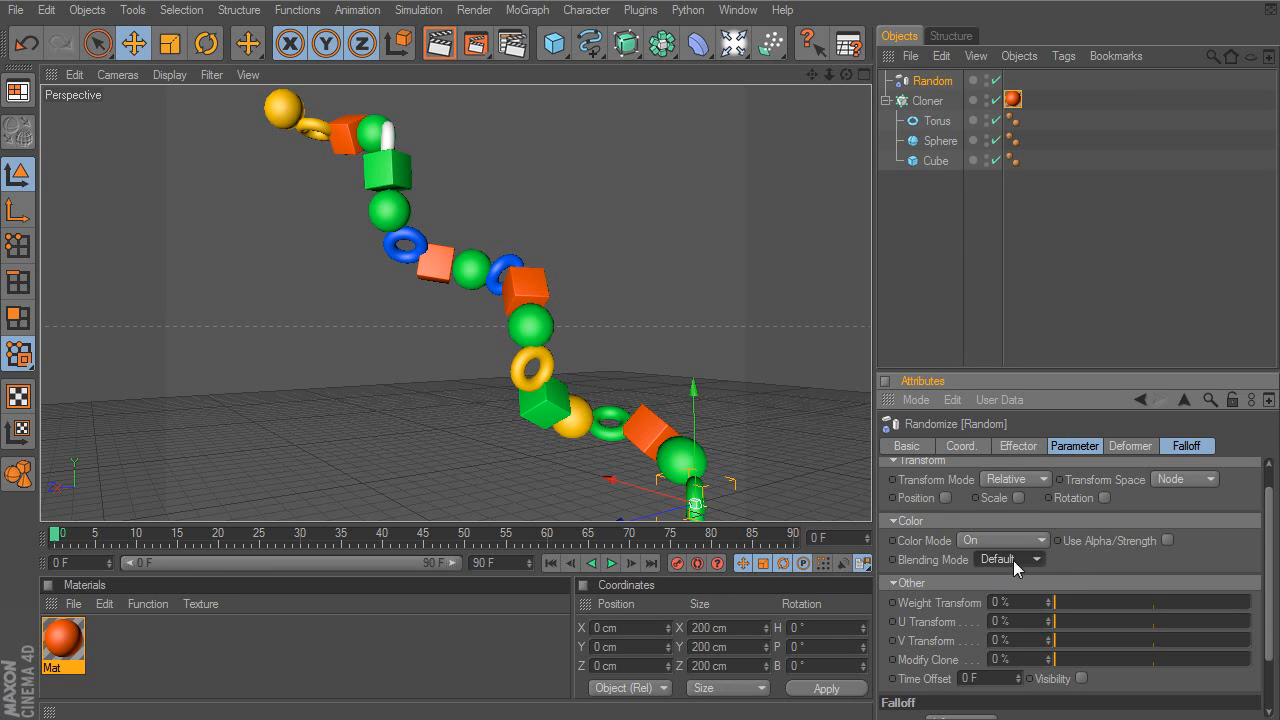
# - Set the Random effector's Color Mode to User Defined and check the Multi Shader's mode in the Mat material
pyautogui.click(1009, 540)
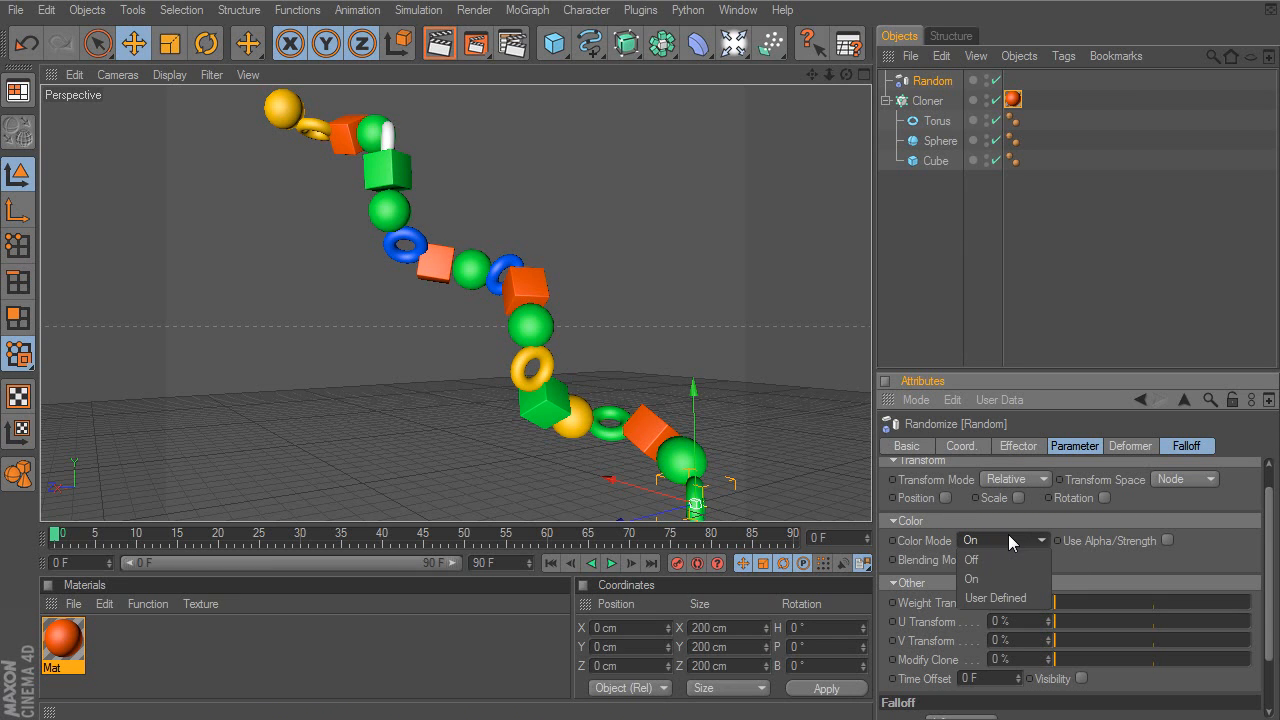
pyautogui.click(1009, 599)
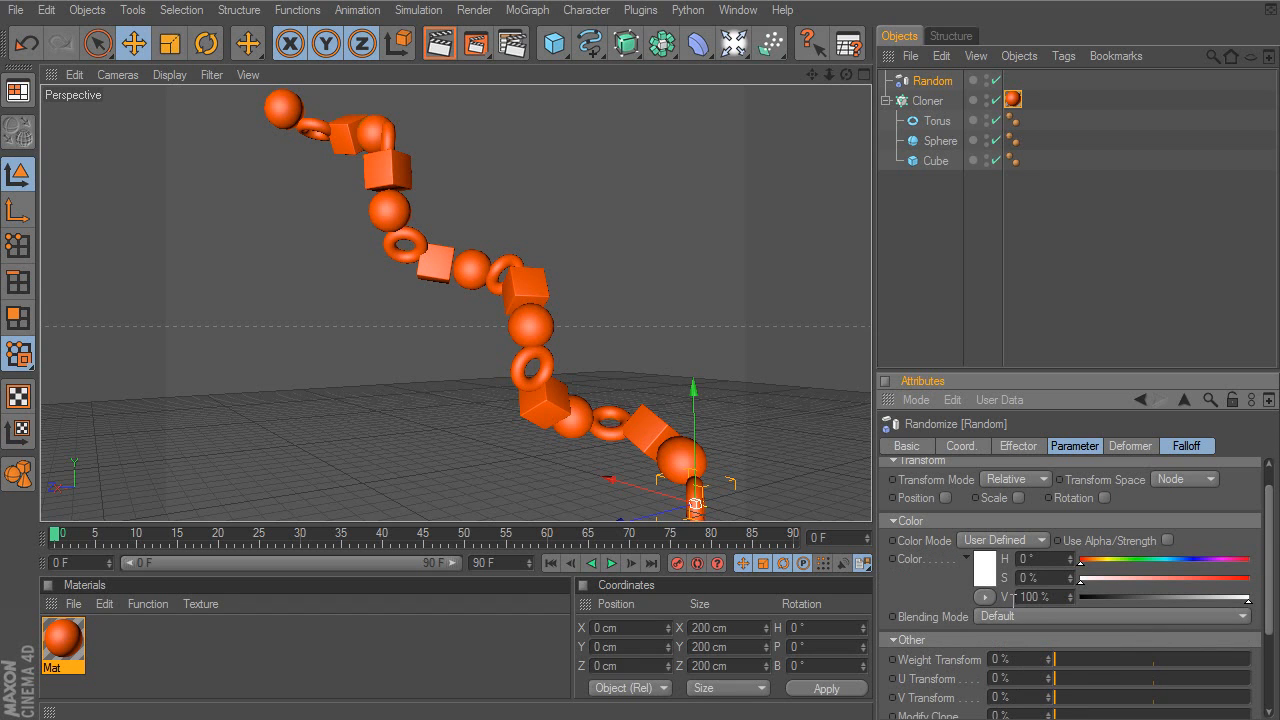
pyautogui.moveTo(1268, 521); pyautogui.dragTo(1269, 547)
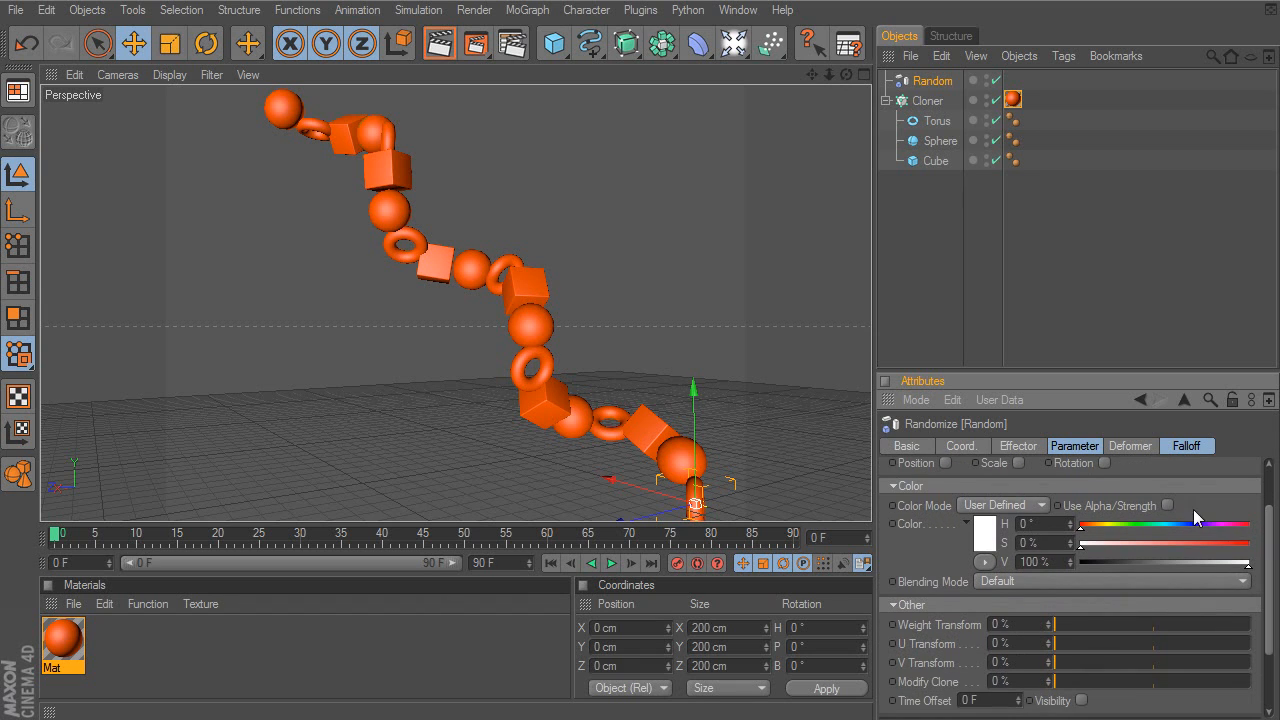
pyautogui.doubleClick(1014, 98)
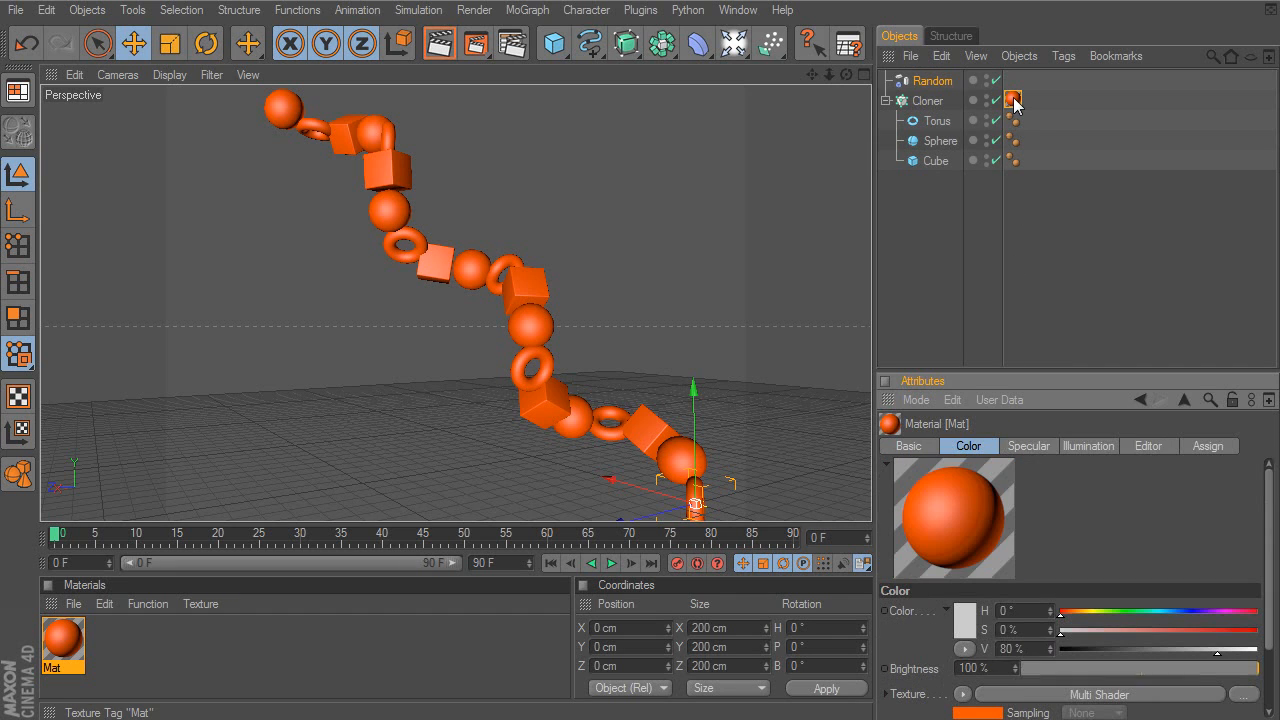
pyautogui.click(1027, 695)
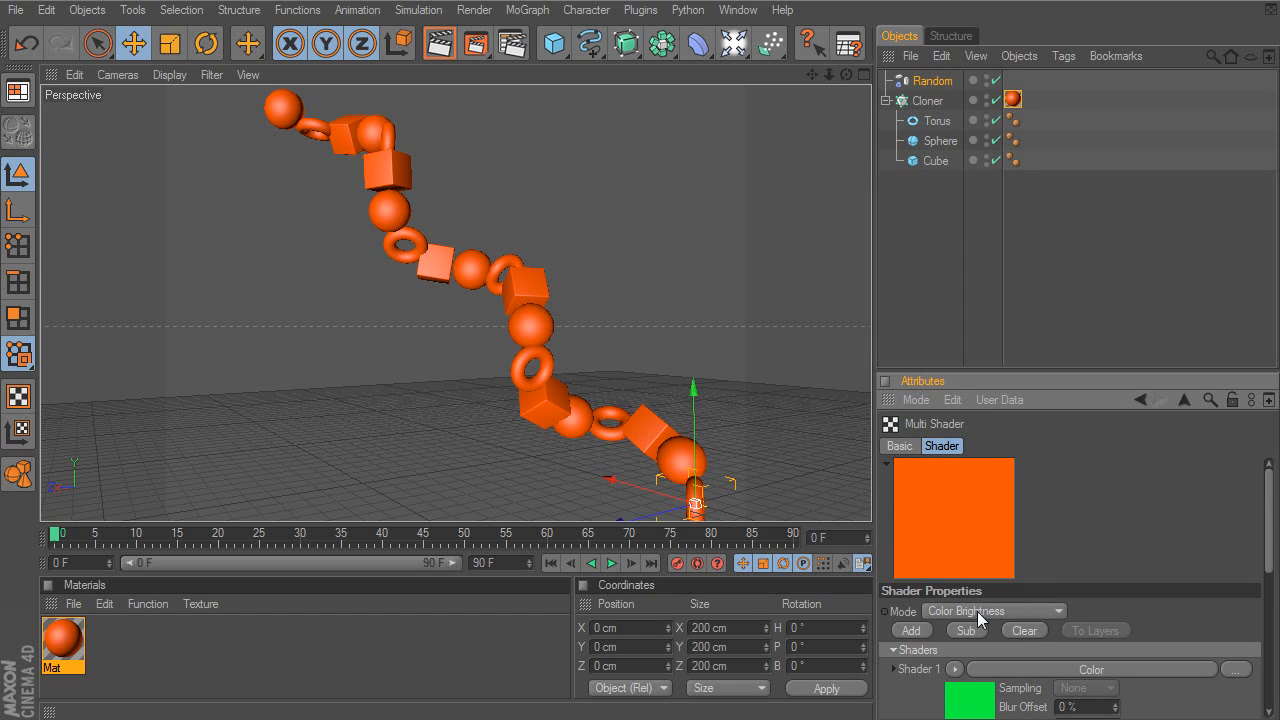
pyautogui.doubleClick(940, 80)
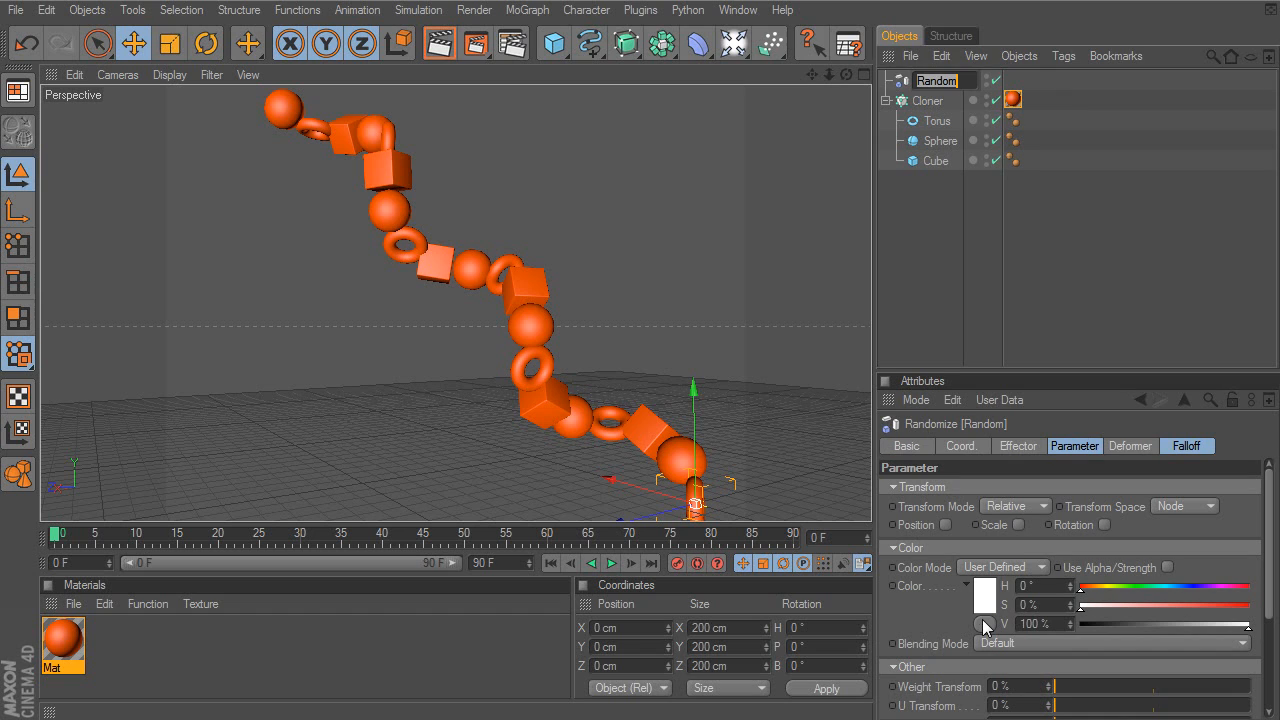
pyautogui.press('Return')
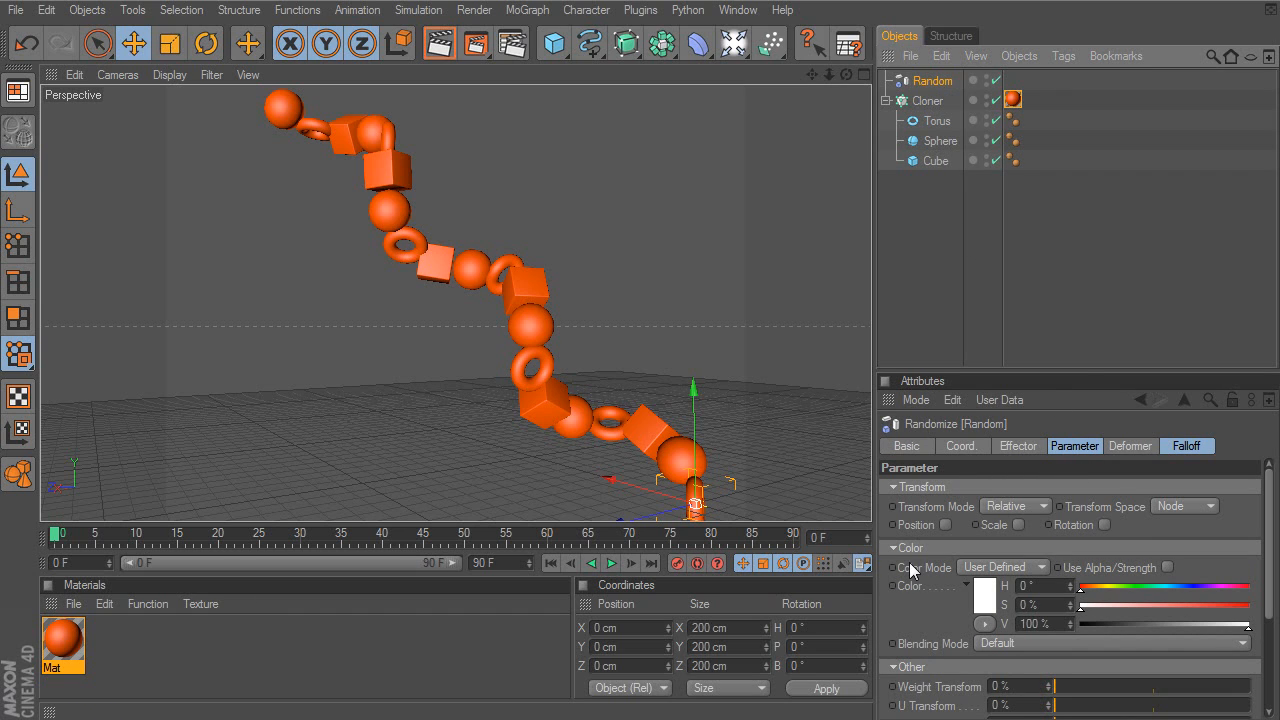
# - Test the effector's user-defined color at 0% brightness value and back near white, and return Color Mode to On
pyautogui.click(986, 623)
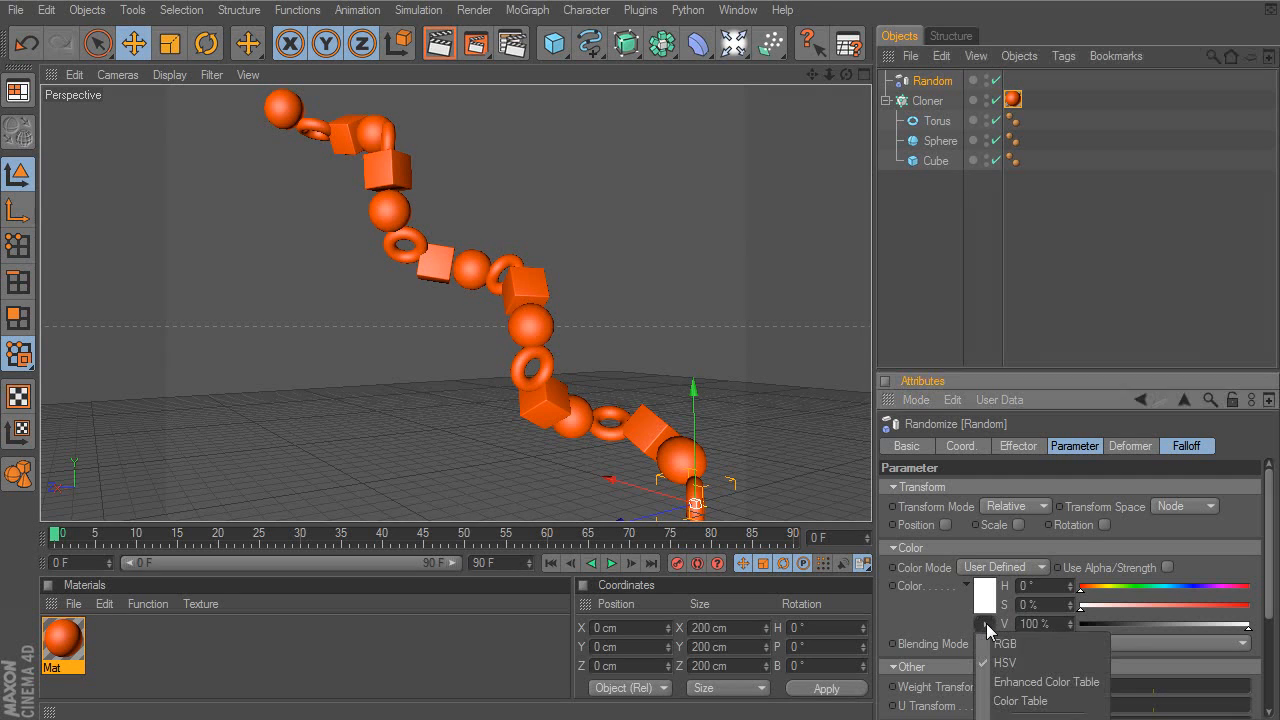
pyautogui.click(1027, 663)
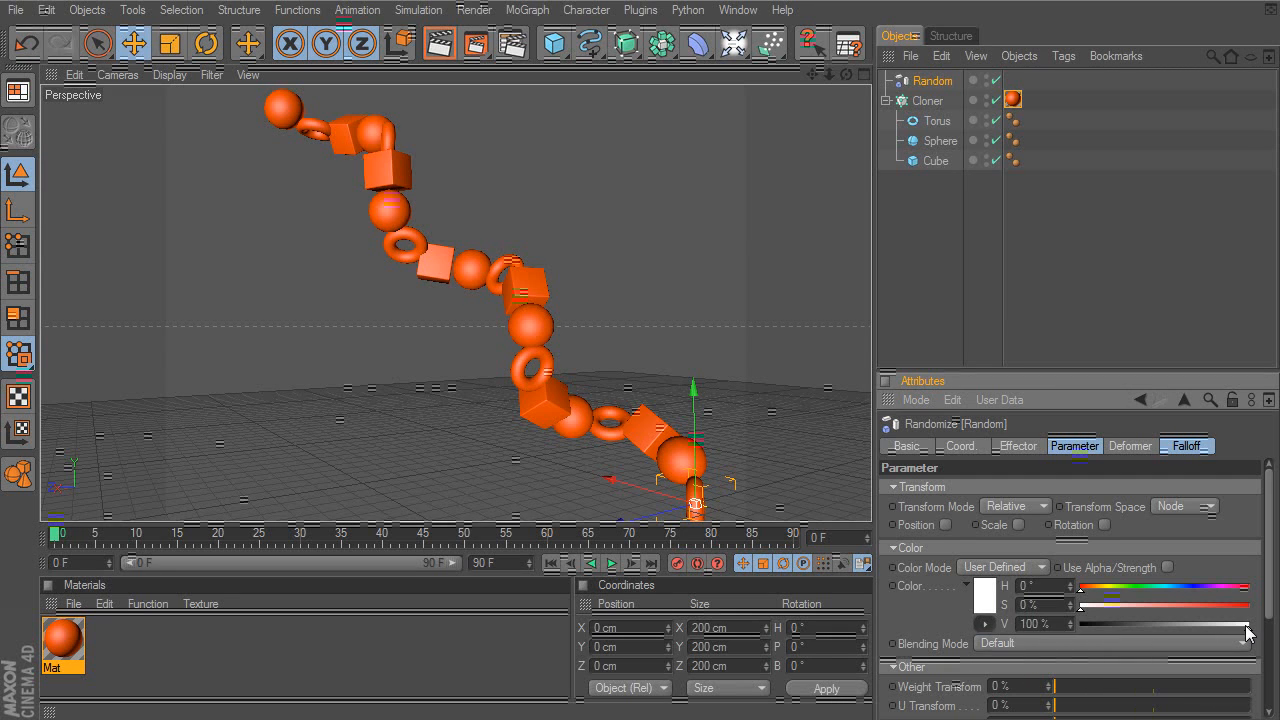
pyautogui.moveTo(1247, 633); pyautogui.dragTo(1072, 629)
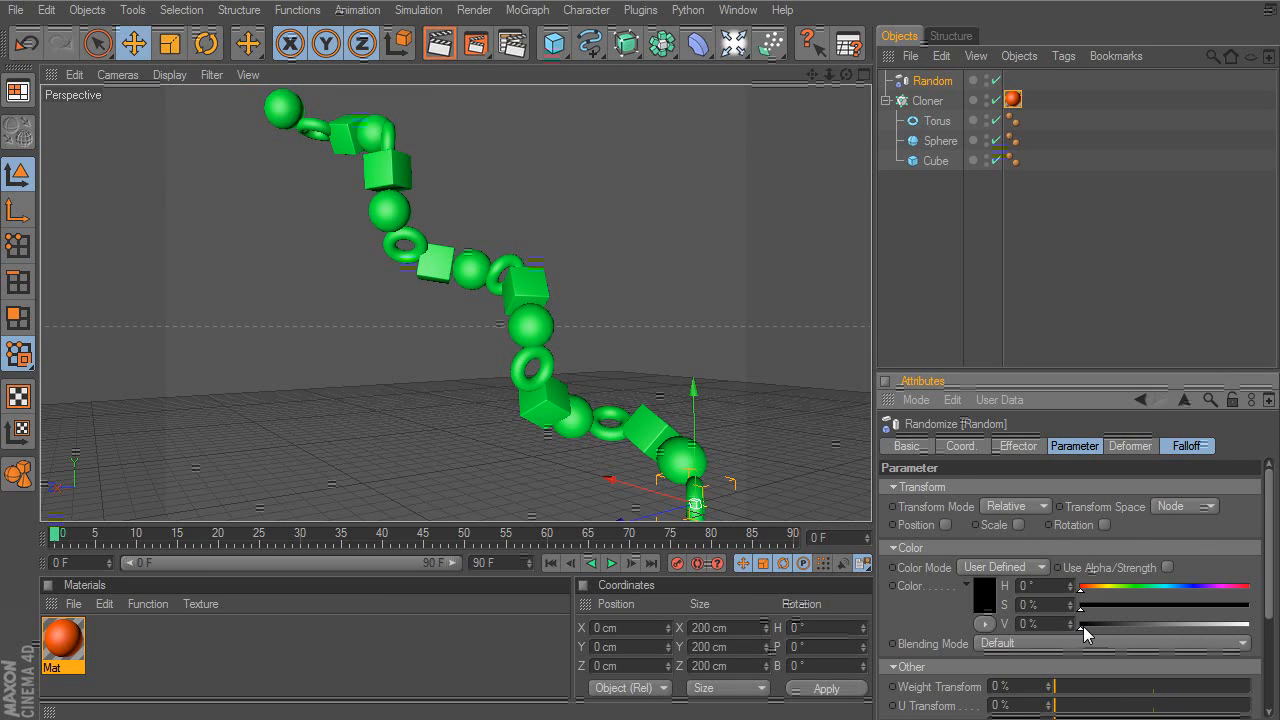
pyautogui.moveTo(1081, 629); pyautogui.dragTo(1246, 645)
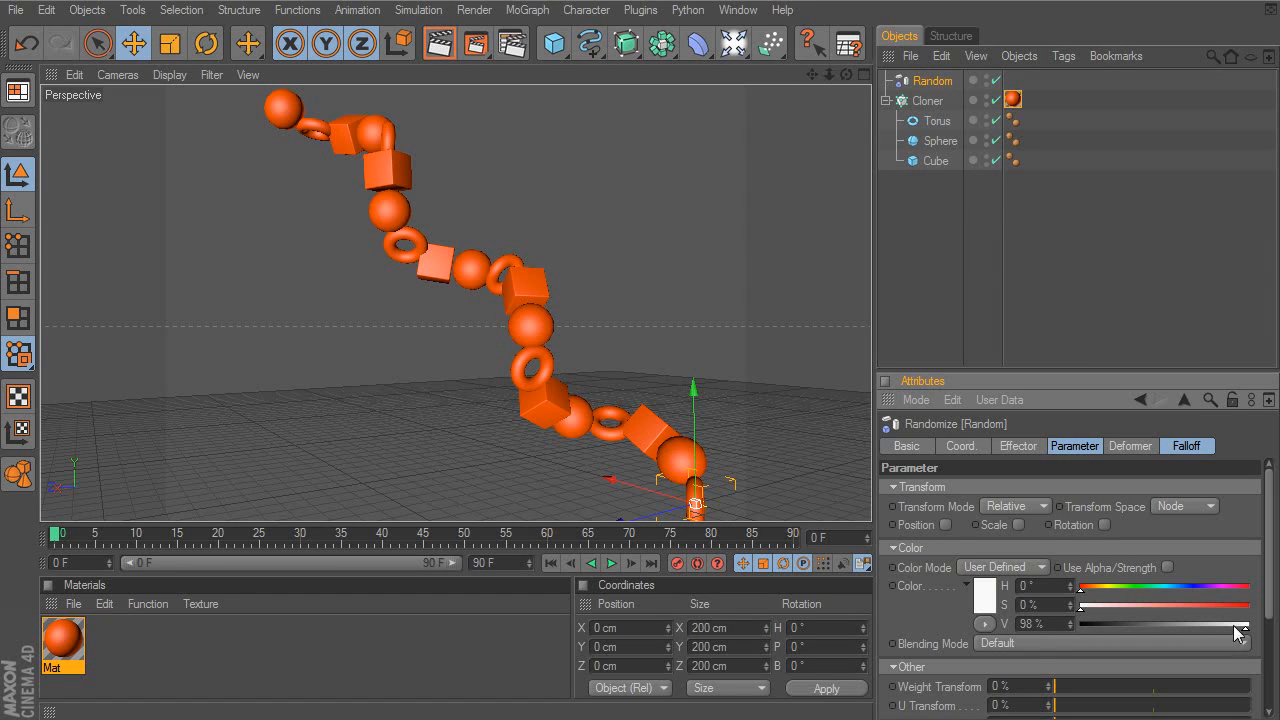
pyautogui.click(1000, 567)
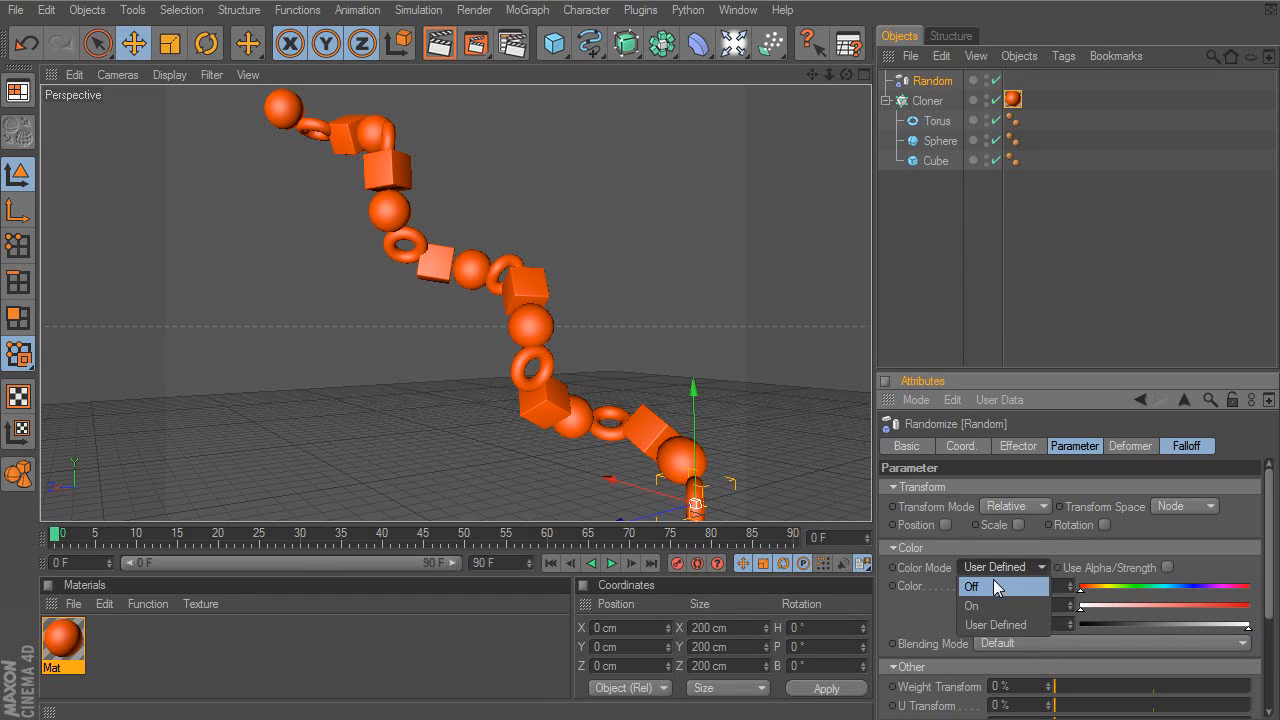
pyautogui.click(972, 605)
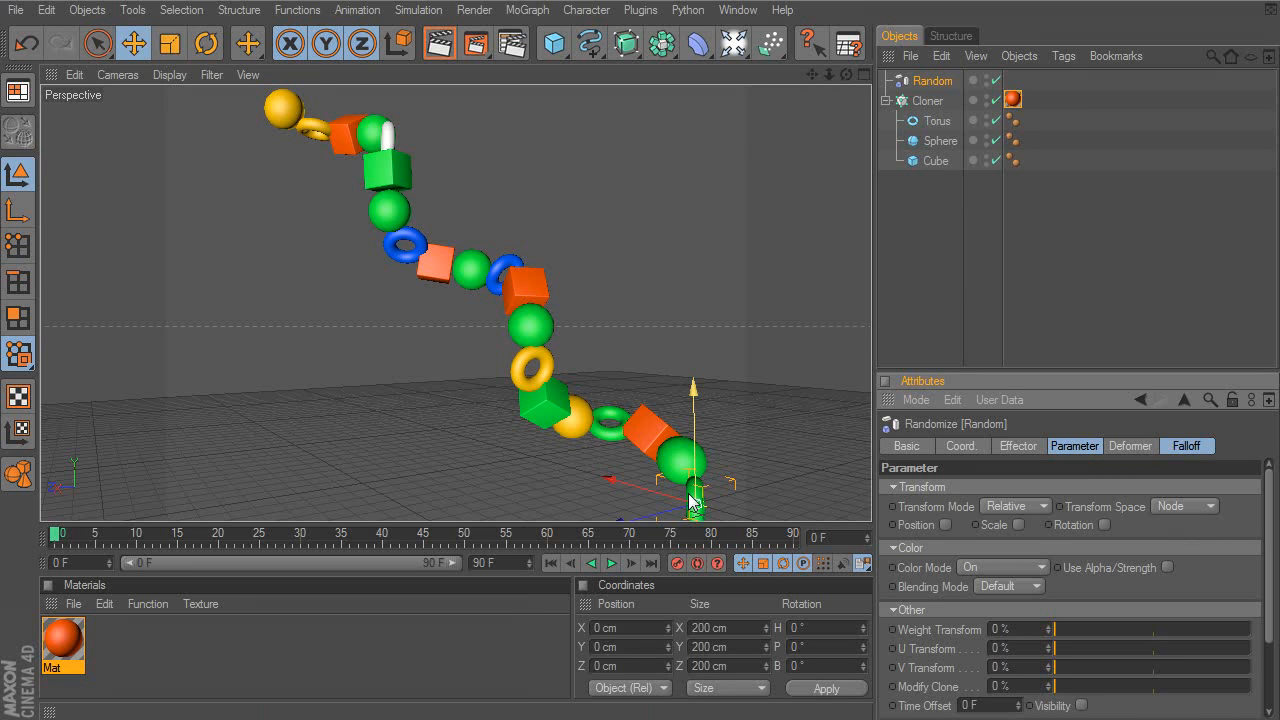
# - Switch the Mat material's Multi Shader to Index Ratio for comparison and return it to Color Brightness
pyautogui.click(1013, 101)
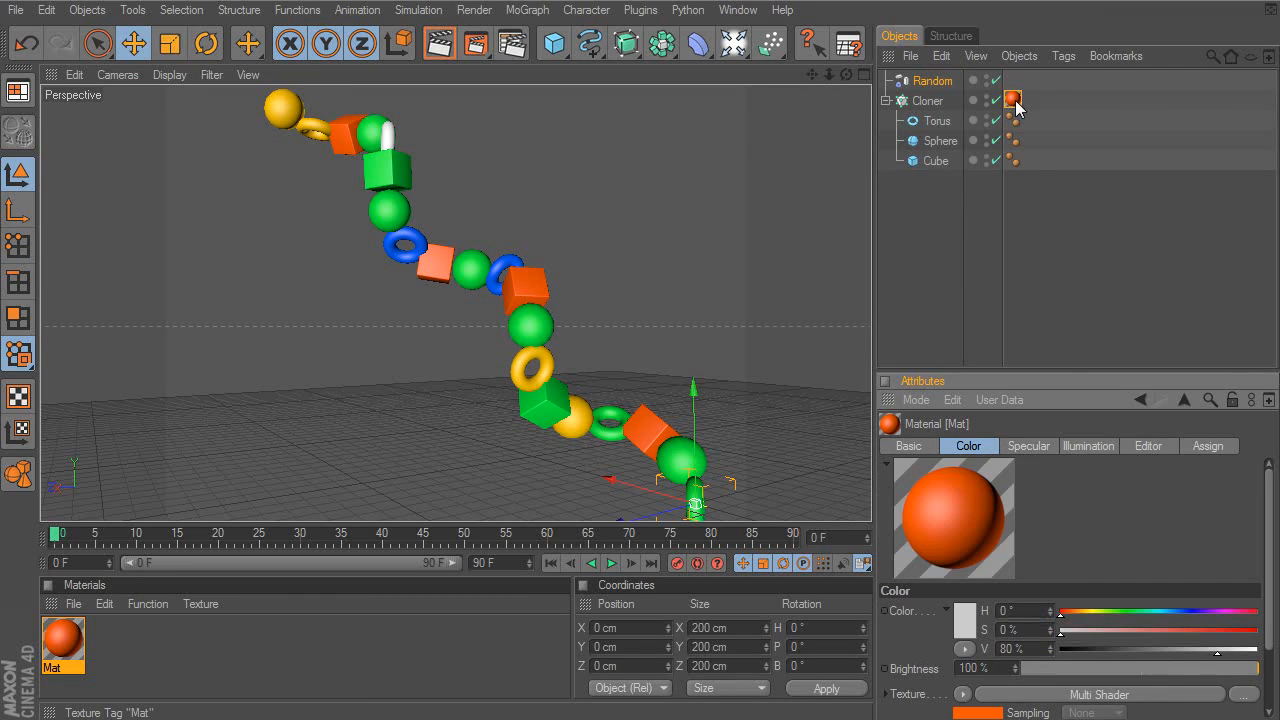
pyautogui.click(1063, 696)
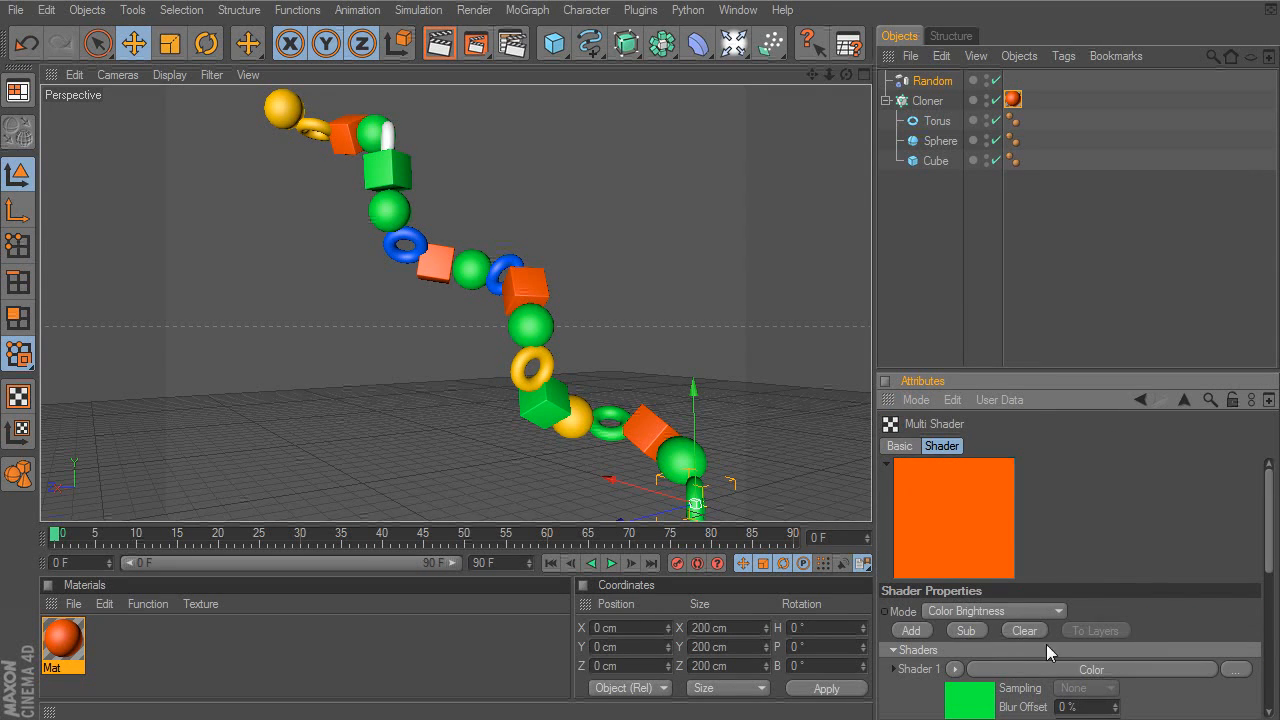
pyautogui.click(988, 612)
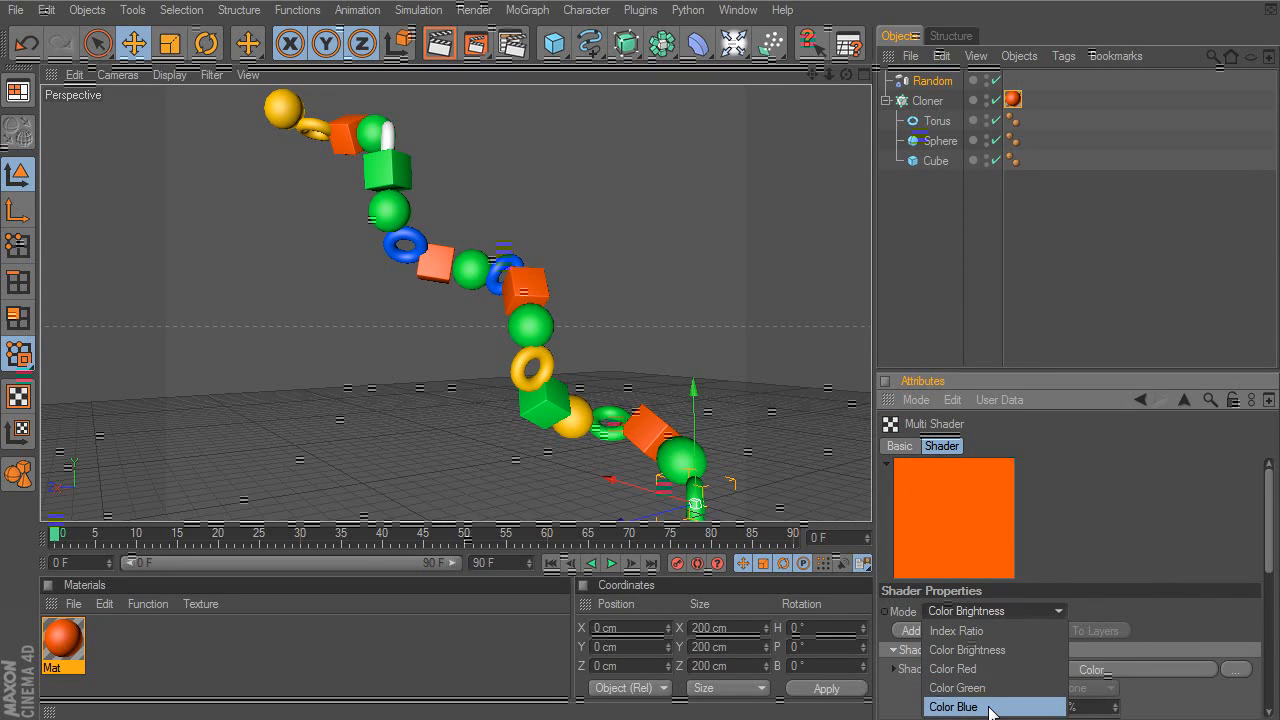
pyautogui.click(977, 631)
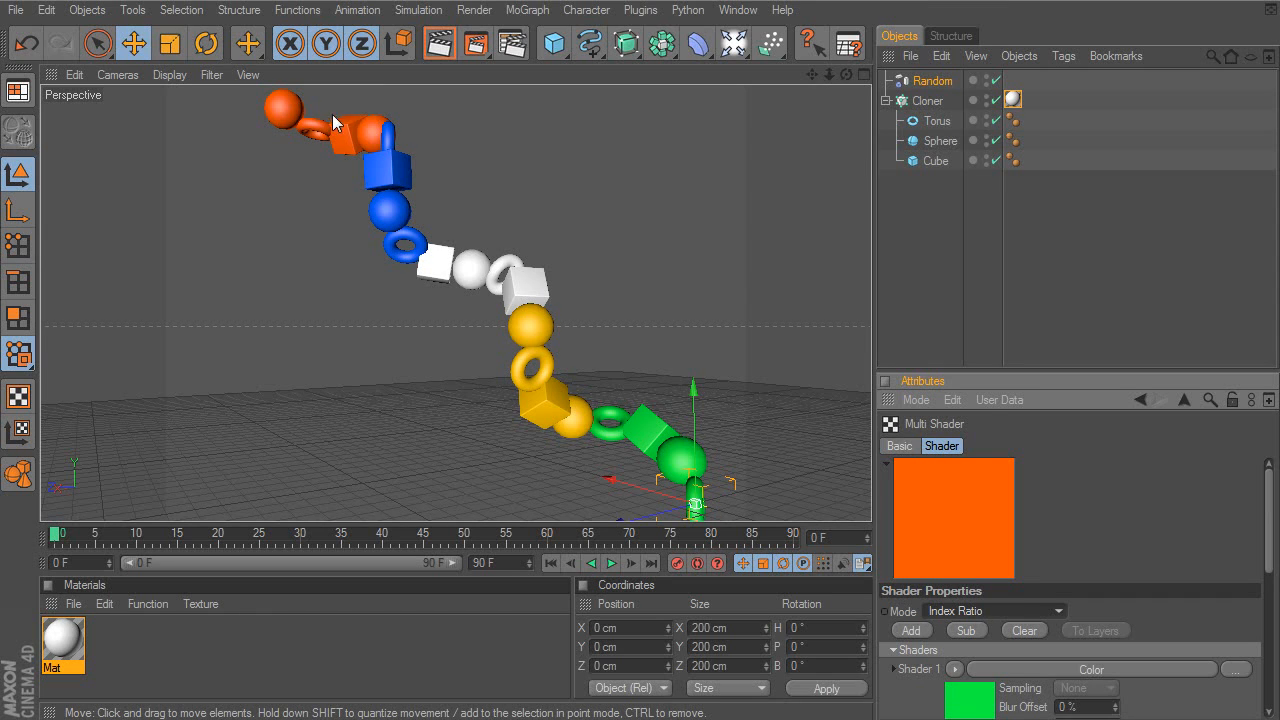
pyautogui.click(975, 611)
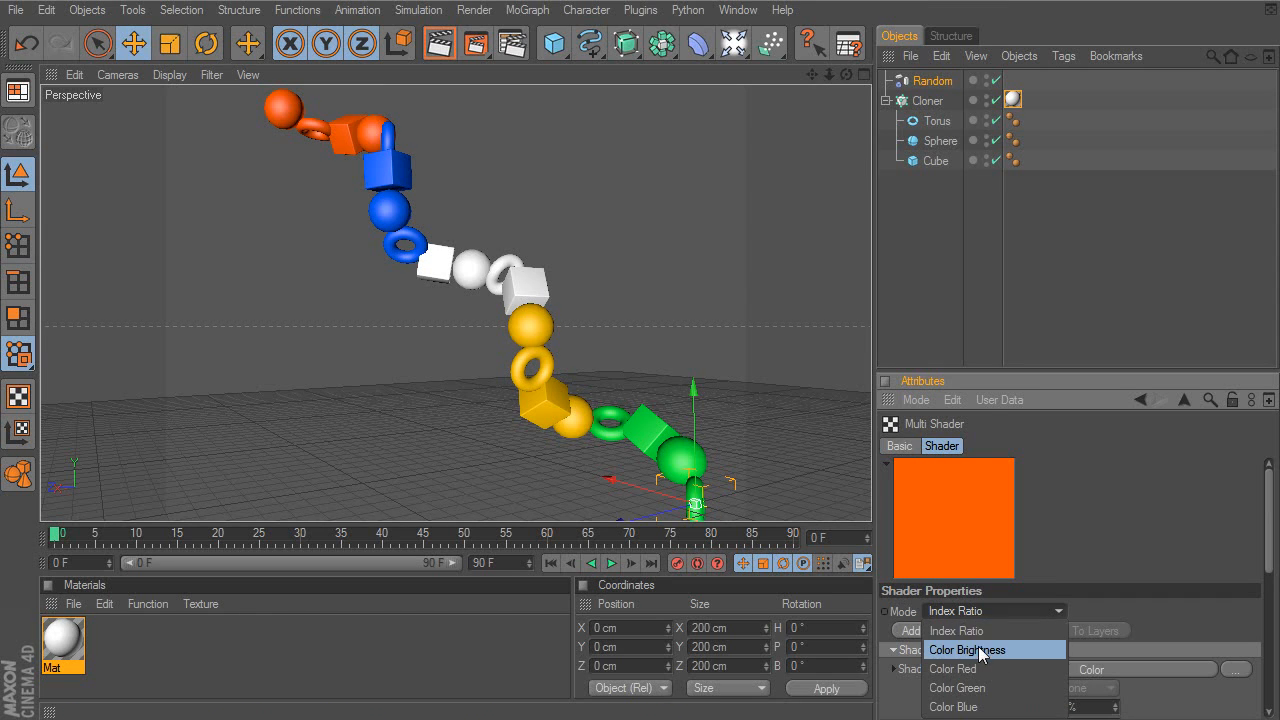
pyautogui.click(970, 650)
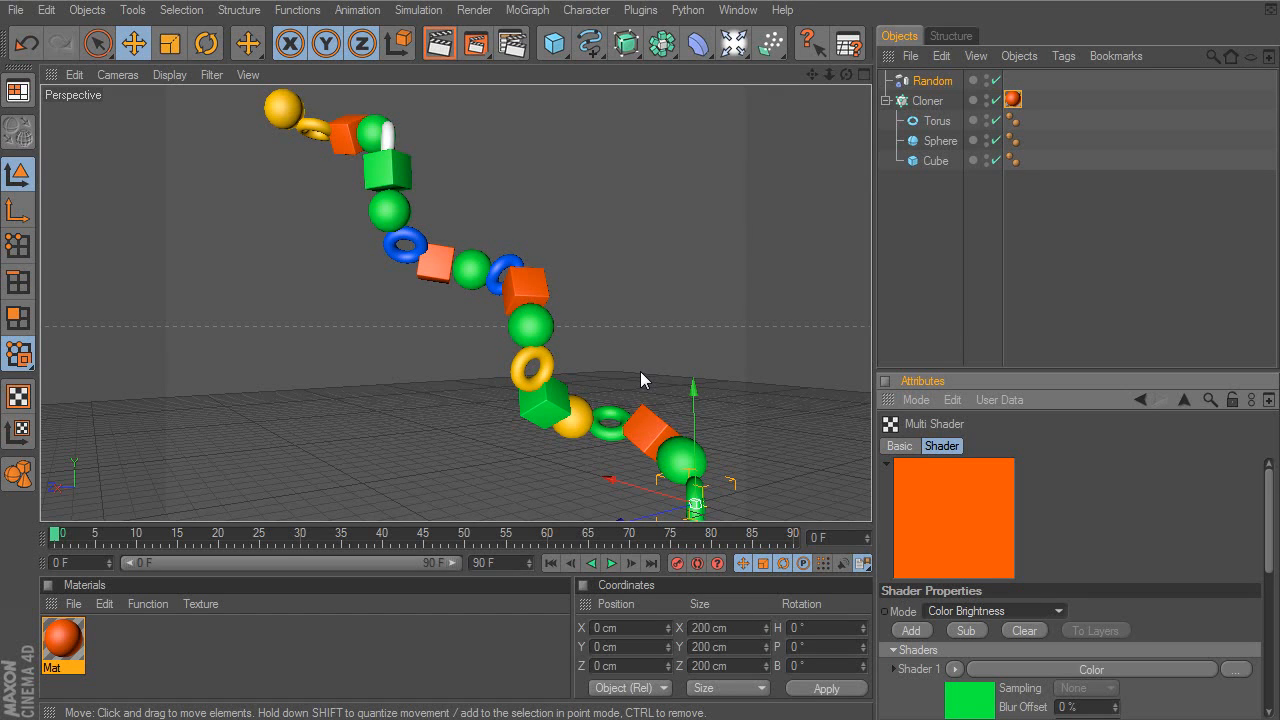
# - Keep the Random effector's Random Mode on Random and set its Seed to 12339
pyautogui.doubleClick(950, 82)
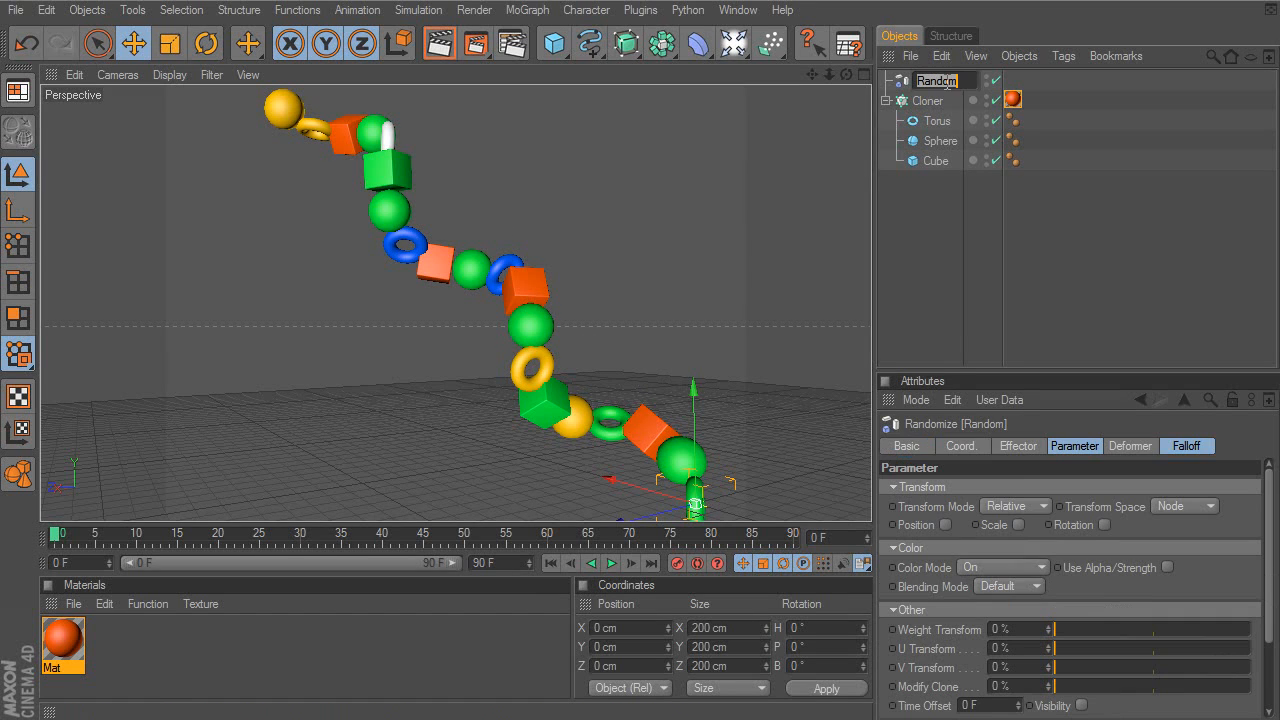
pyautogui.press('Return')
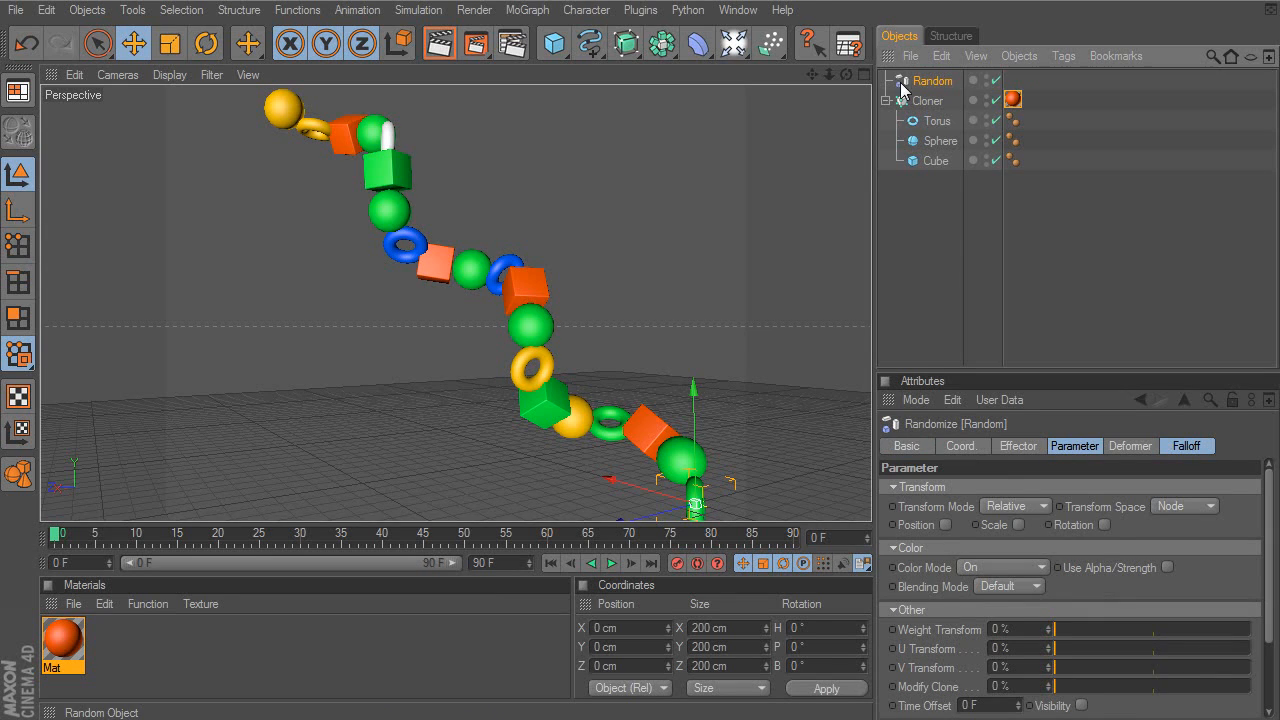
pyautogui.click(1017, 446)
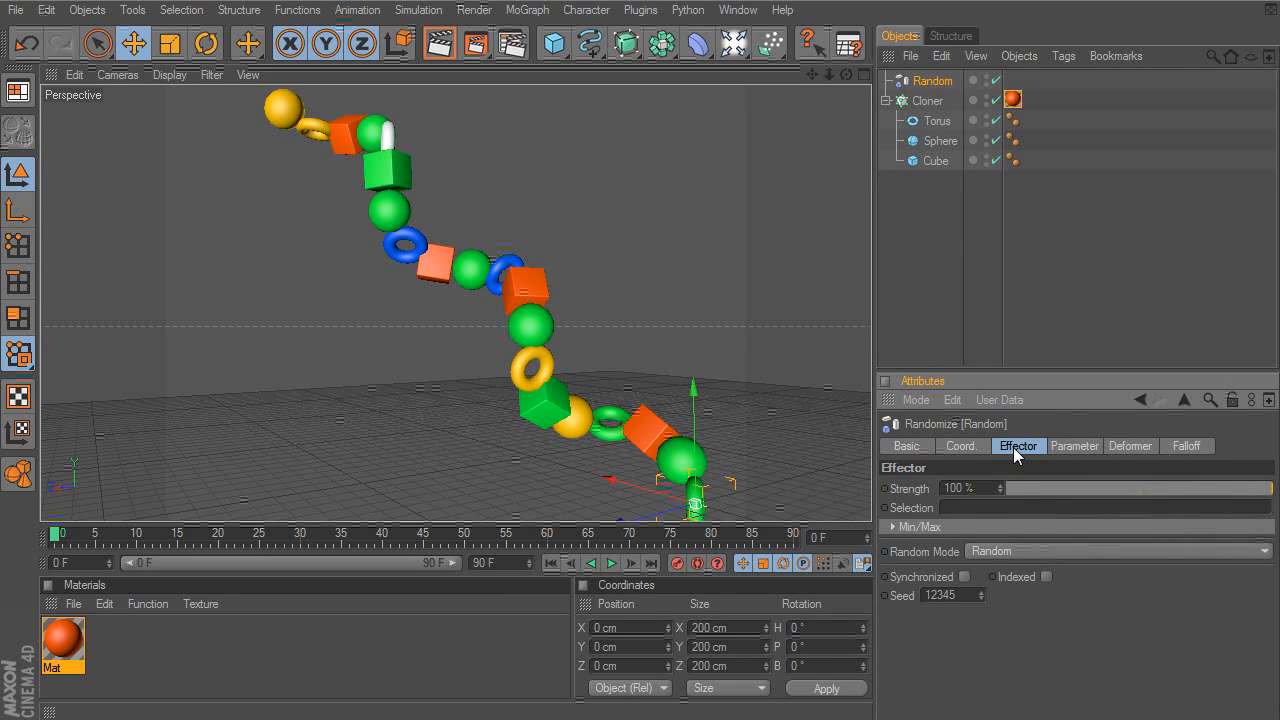
pyautogui.click(1004, 551)
pyautogui.click(1012, 562)
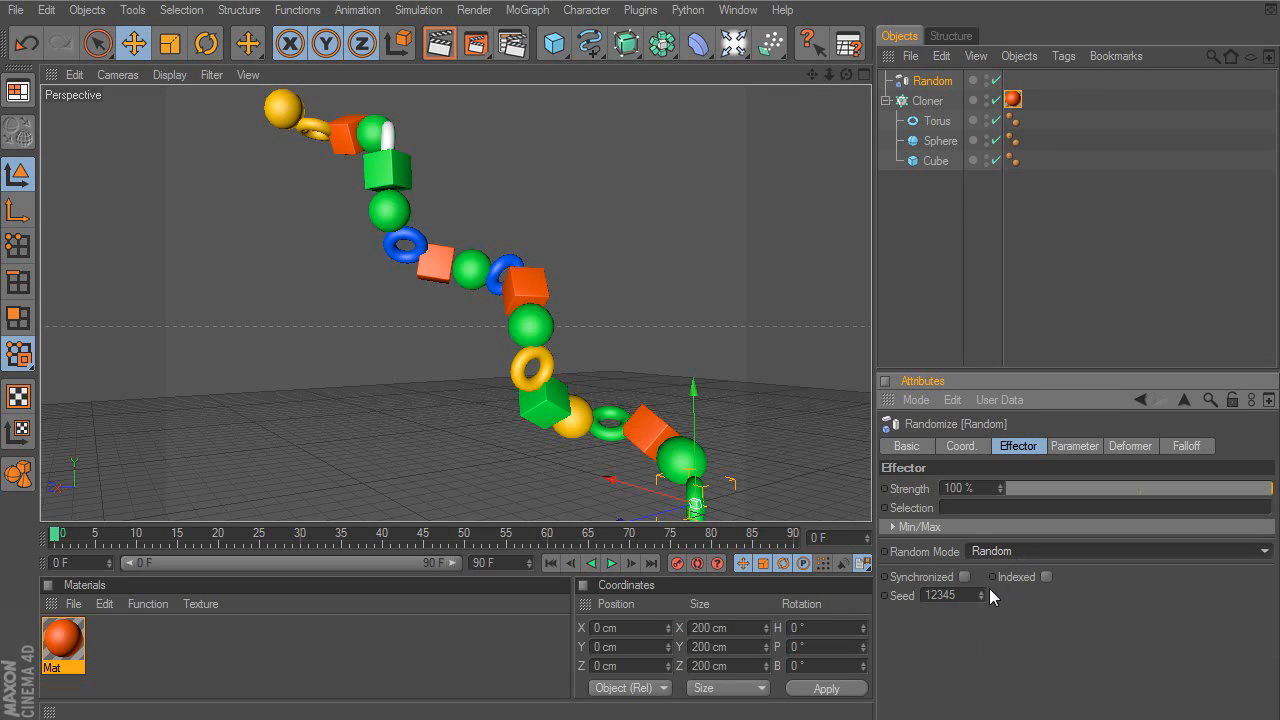
pyautogui.moveTo(980, 594); pyautogui.dragTo(980, 602)
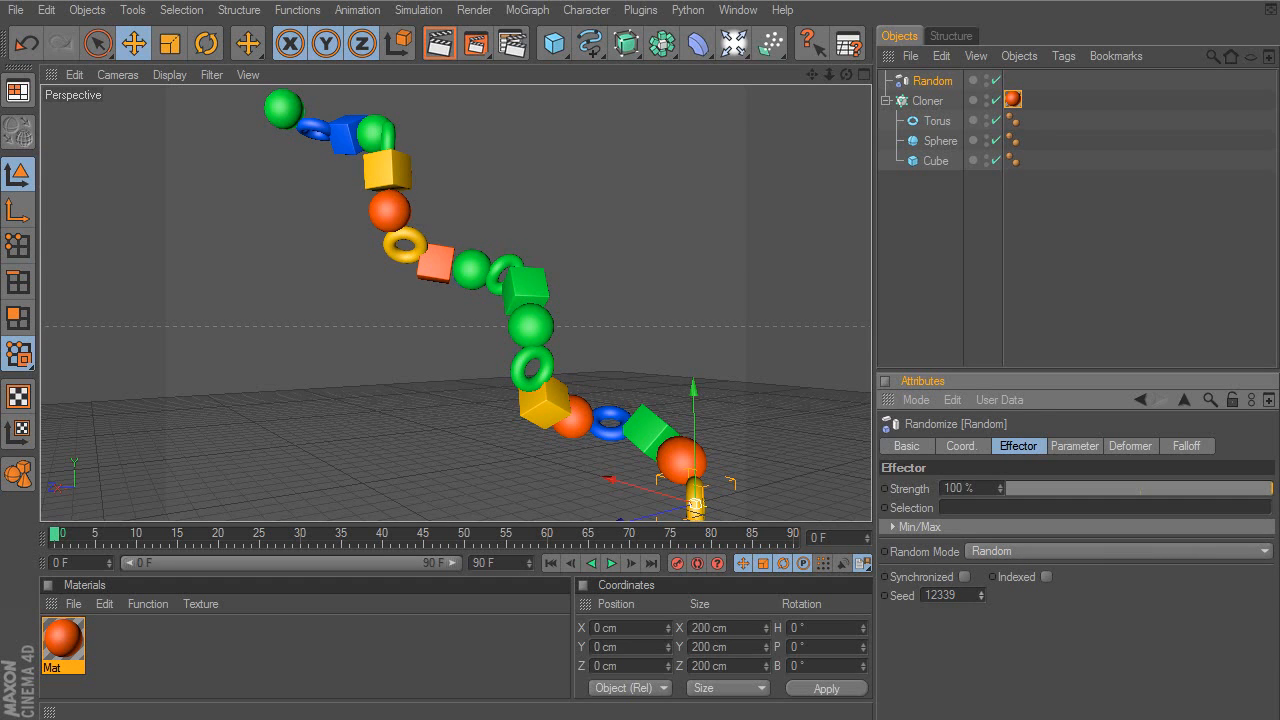
# - Try the Random effector's Gaussian, Noise and Sorted random modes and return it to Random
pyautogui.click(1023, 548)
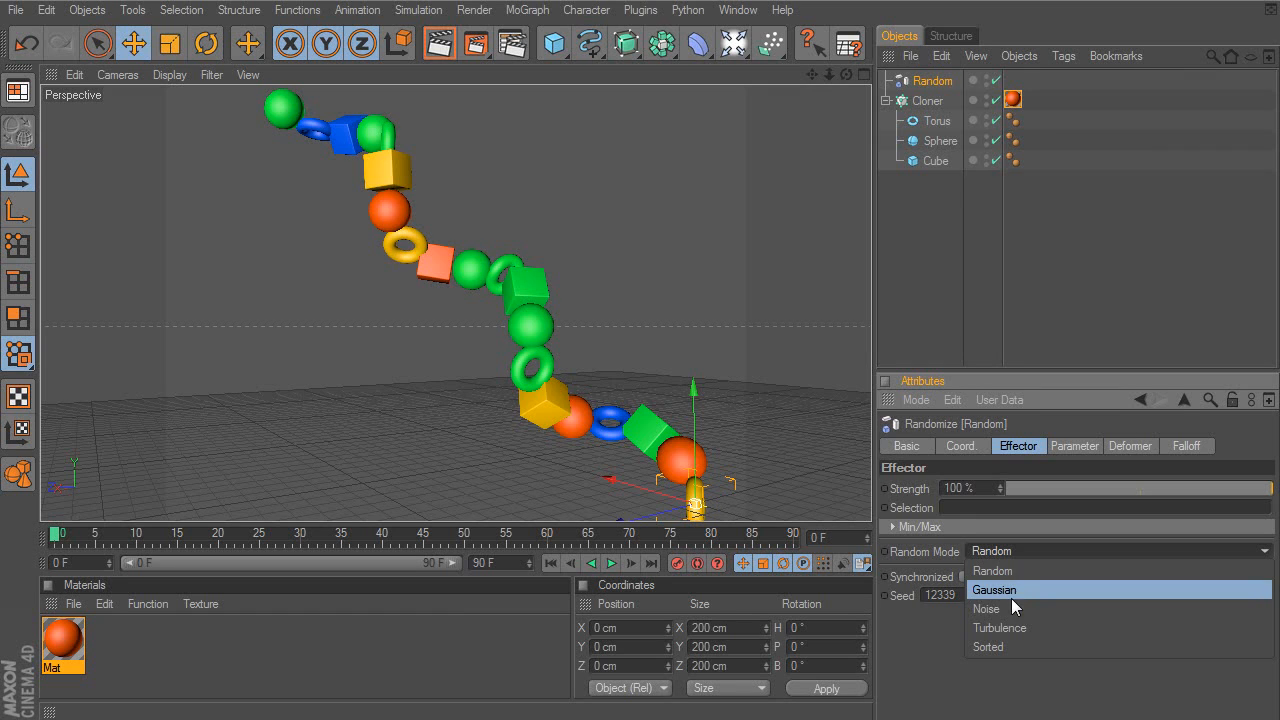
pyautogui.click(1011, 589)
pyautogui.click(1022, 551)
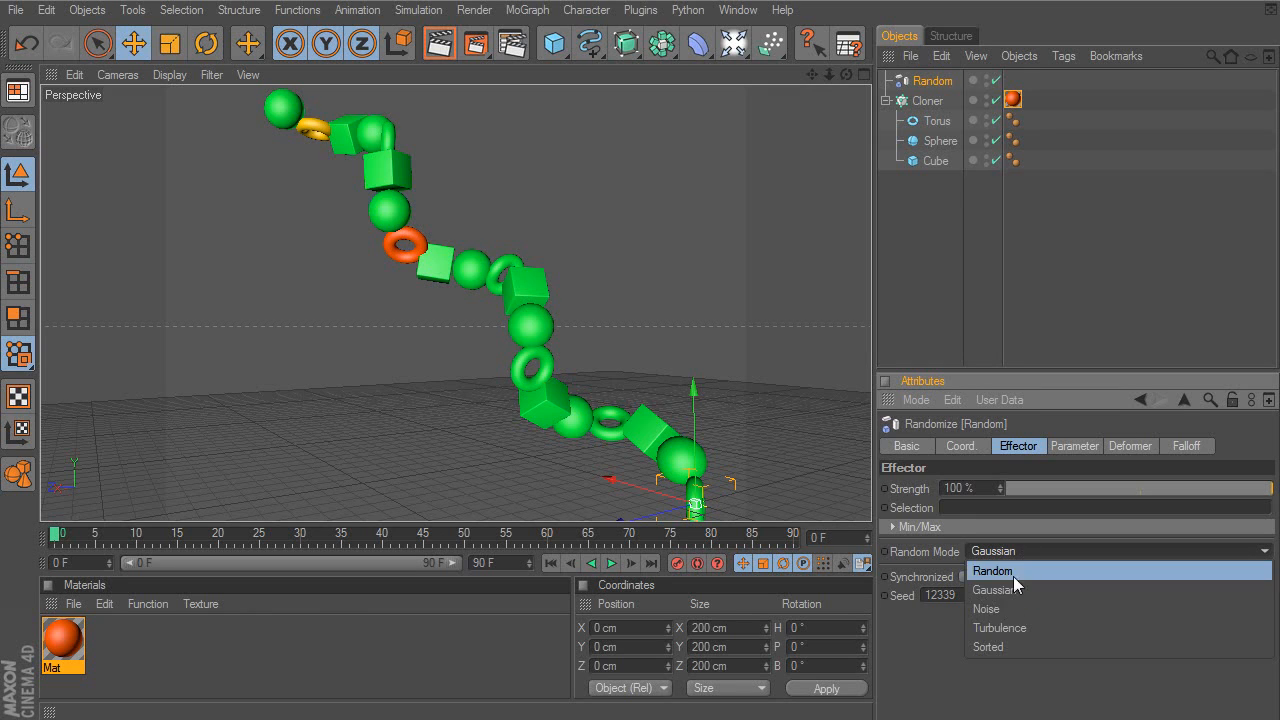
pyautogui.click(1004, 603)
pyautogui.click(1020, 550)
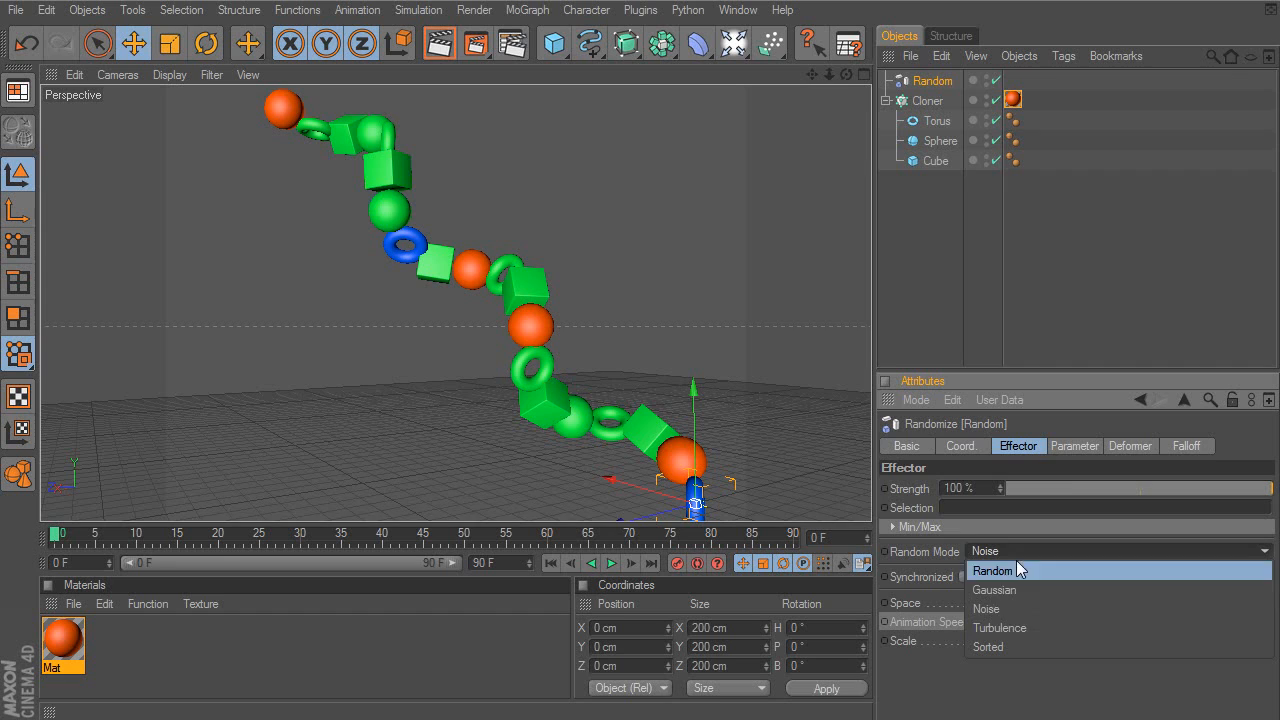
pyautogui.click(998, 645)
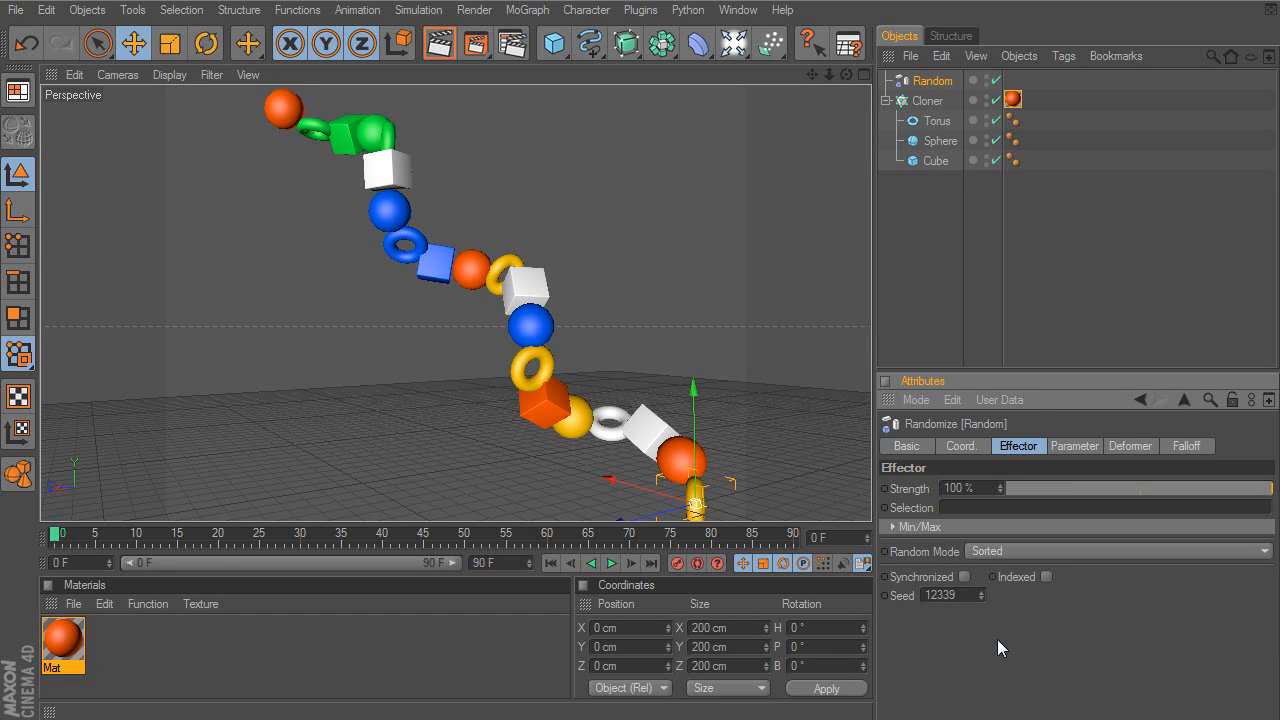
pyautogui.click(1011, 553)
pyautogui.click(1006, 569)
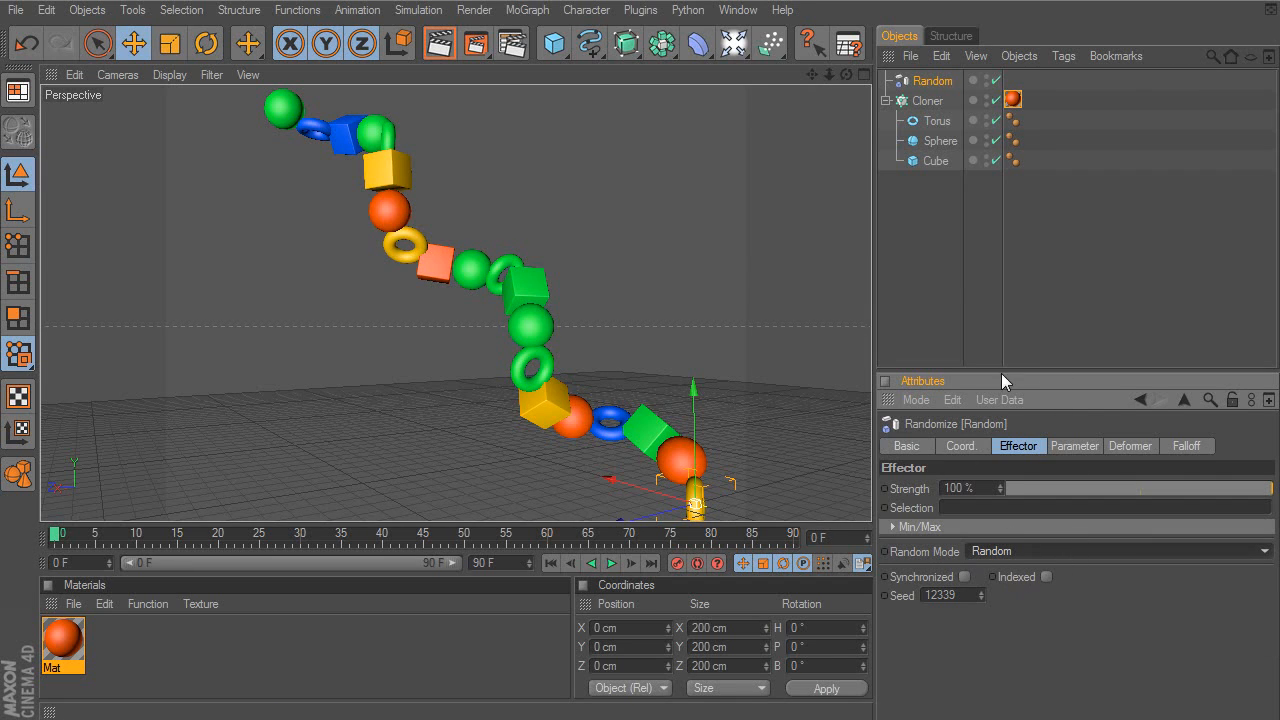
# - Set the Cloner's Count to 5 and frame the shortened chain of clones
pyautogui.click(927, 100)
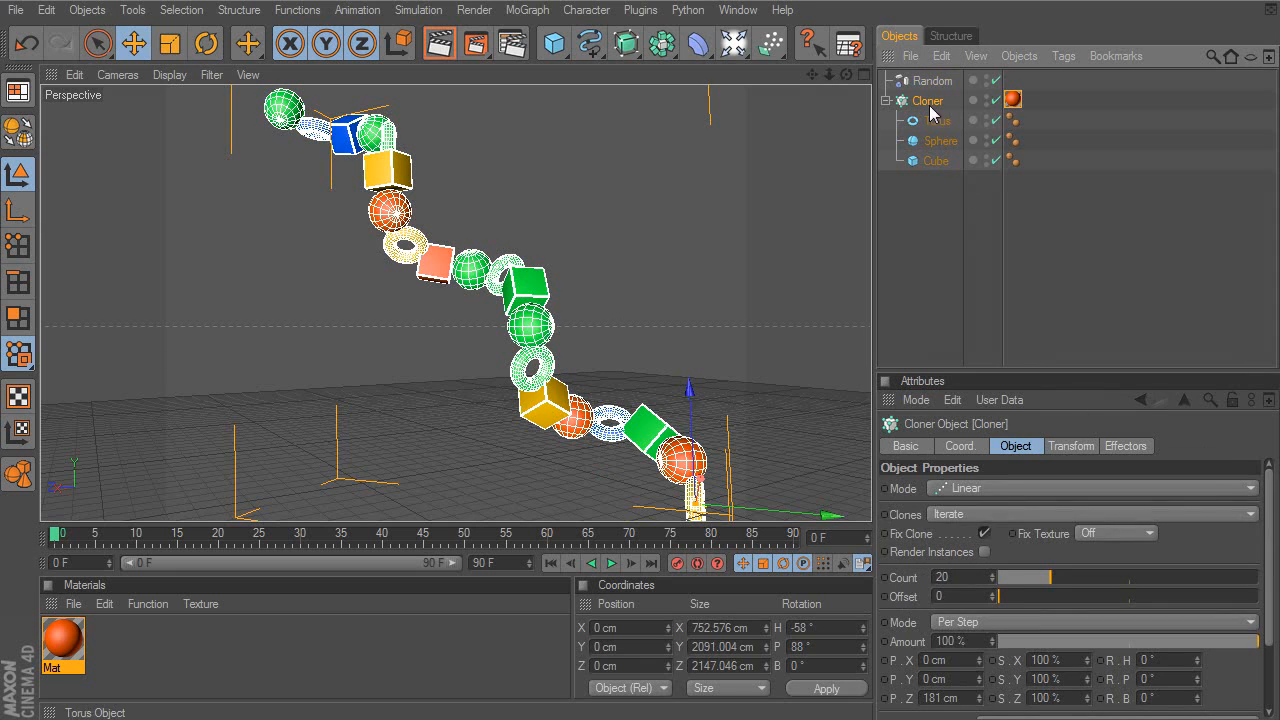
pyautogui.click(980, 578)
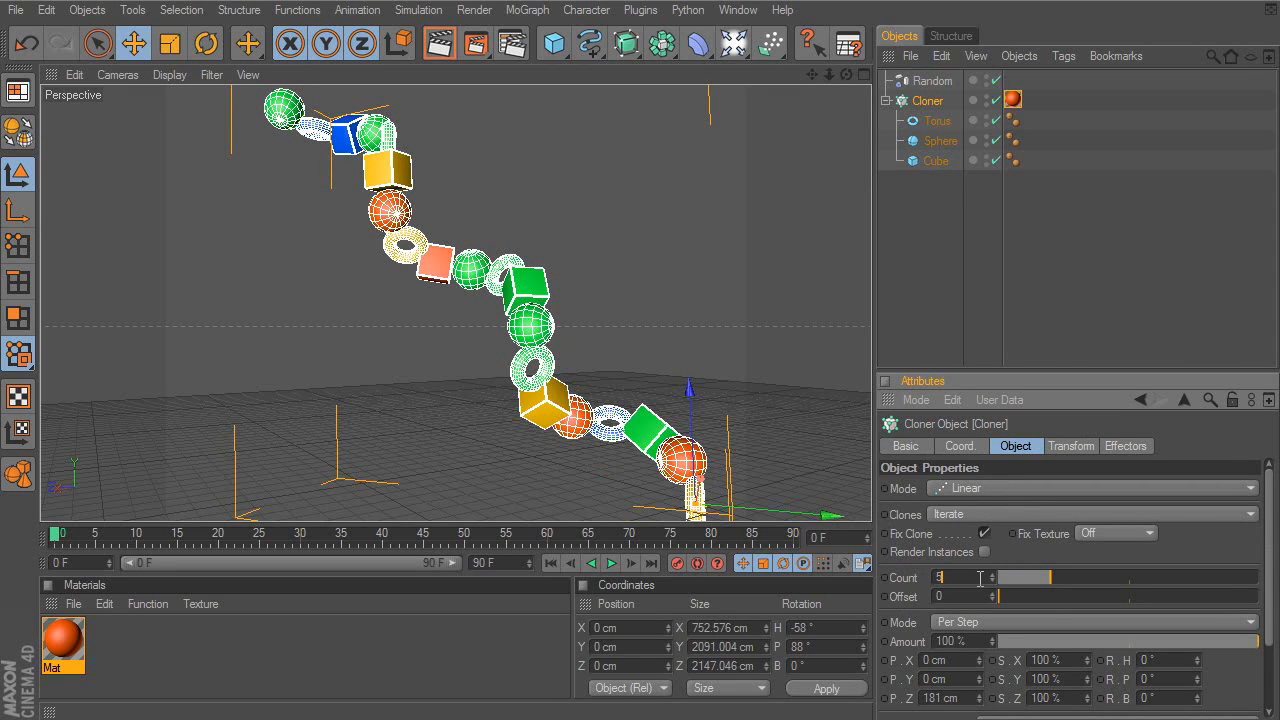
pyautogui.write('5')
pyautogui.press('Return')
pyautogui.keyDown('alt'); pyautogui.moveTo(679, 389); pyautogui.dragTo(639, 350, button='middle'); pyautogui.keyUp('alt')
pyautogui.press('o')
pyautogui.keyDown('alt'); pyautogui.moveTo(618, 364); pyautogui.dragTo(612, 374); pyautogui.keyUp('alt')
pyautogui.keyDown('alt'); pyautogui.moveTo(497, 313); pyautogui.dragTo(553, 345); pyautogui.keyUp('alt')
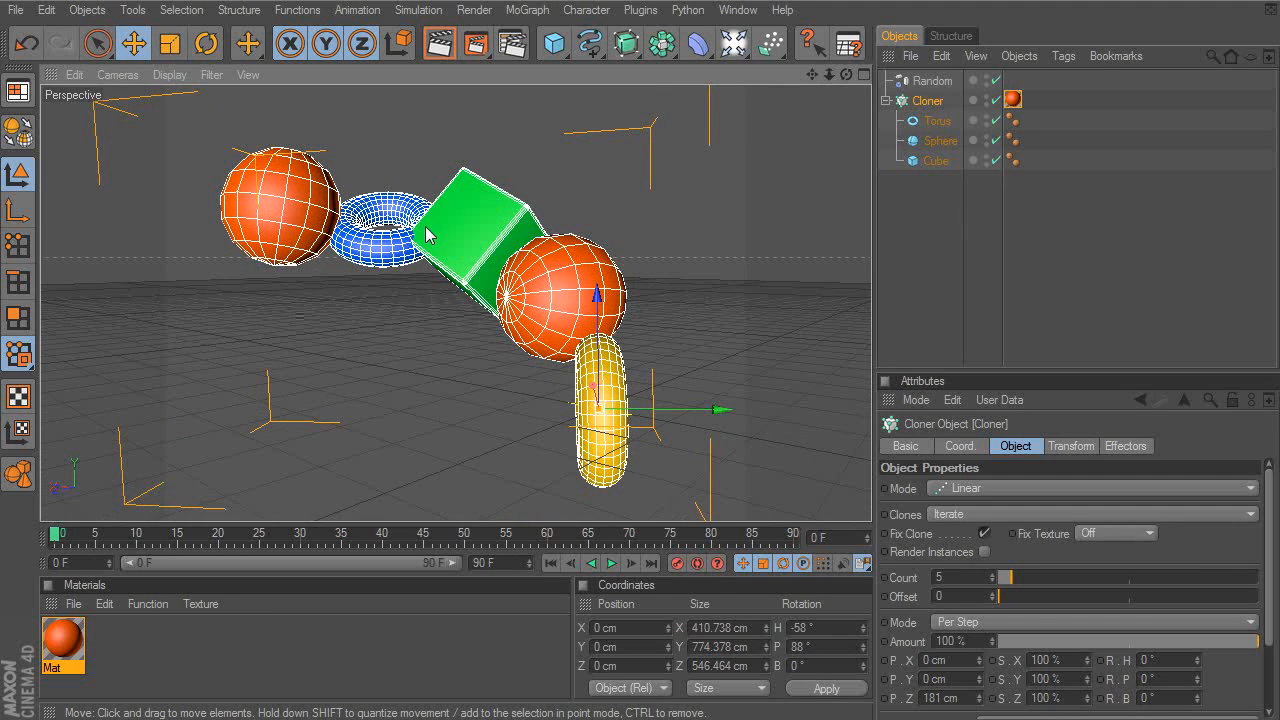
# - Examine the list of shader colors in the Mat material's Multi Shader
pyautogui.click(72, 643)
pyautogui.doubleClick(72, 643)
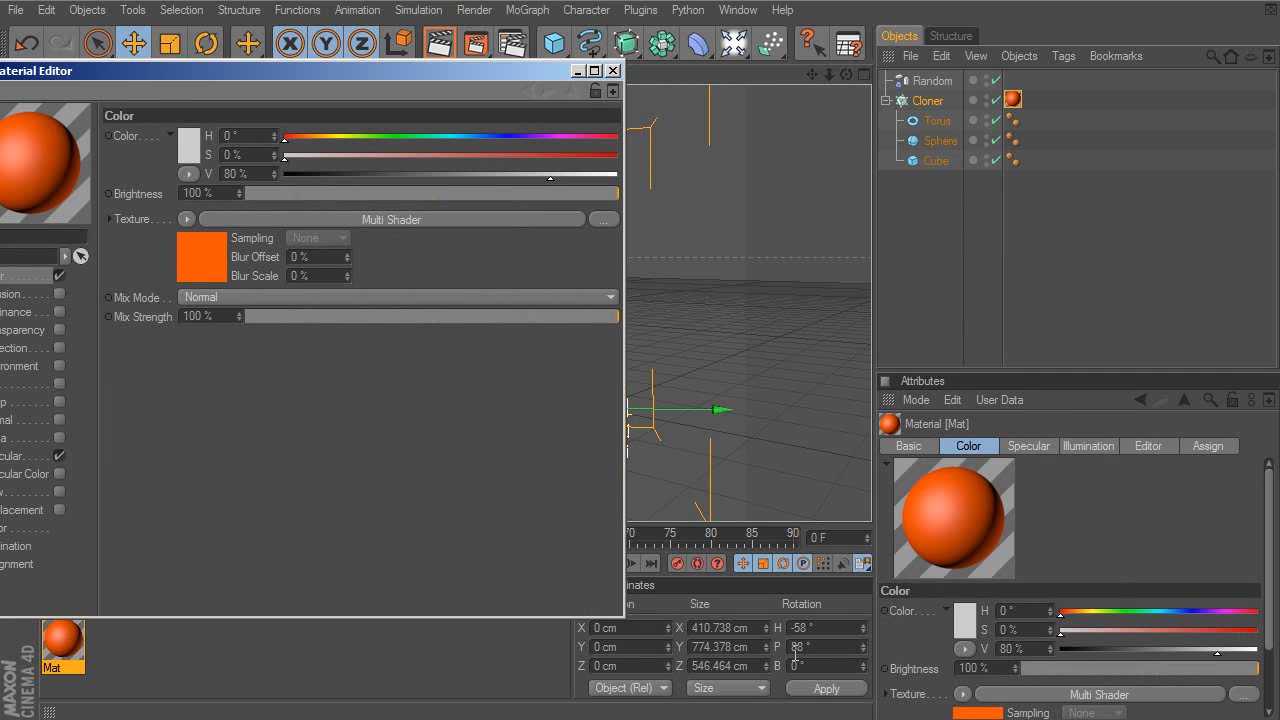
pyautogui.click(617, 80)
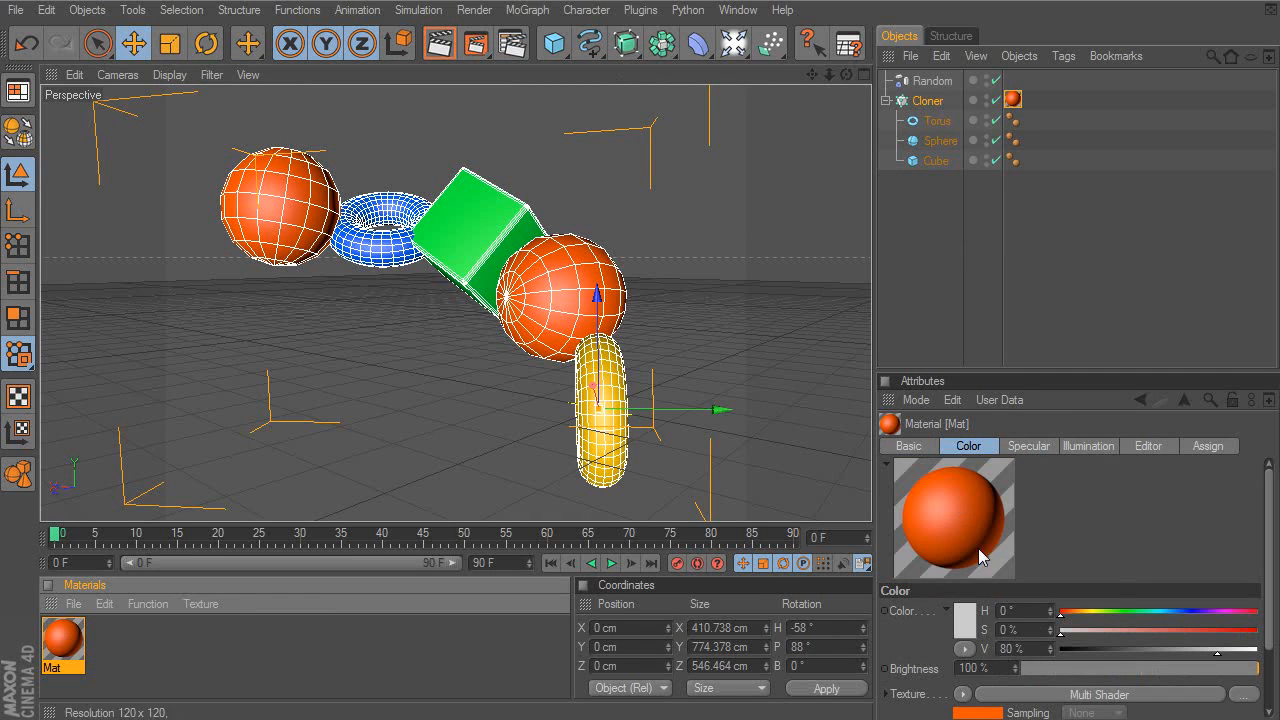
pyautogui.click(1004, 695)
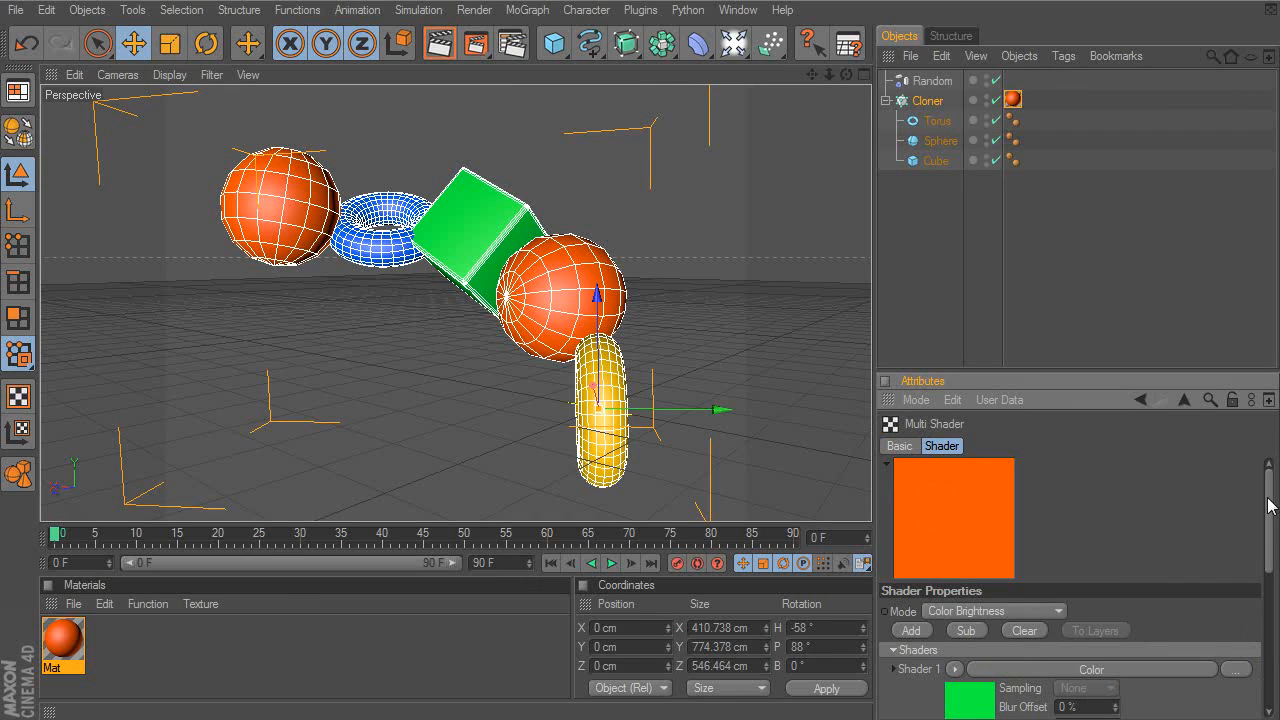
pyautogui.moveTo(1270, 505); pyautogui.dragTo(1270, 611)
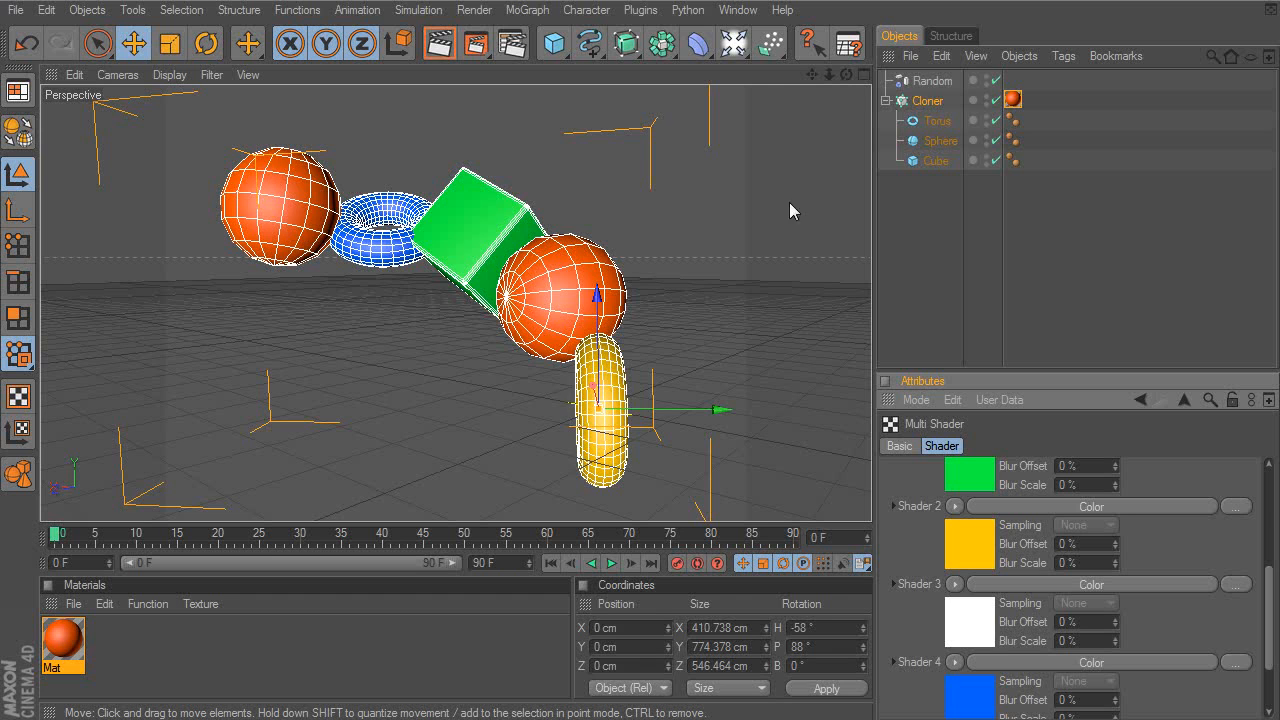
# - Set the Random effector's Random Mode to Sorted and its Seed to 12337
pyautogui.click(929, 82)
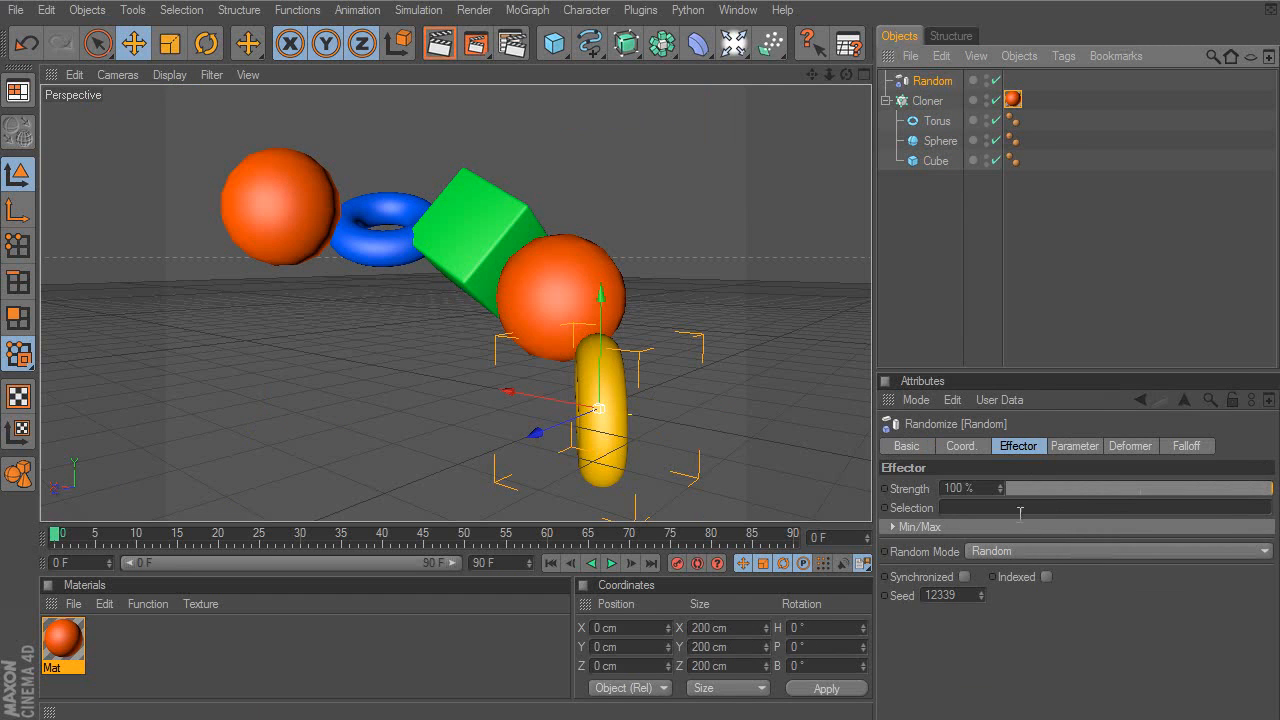
pyautogui.click(1015, 550)
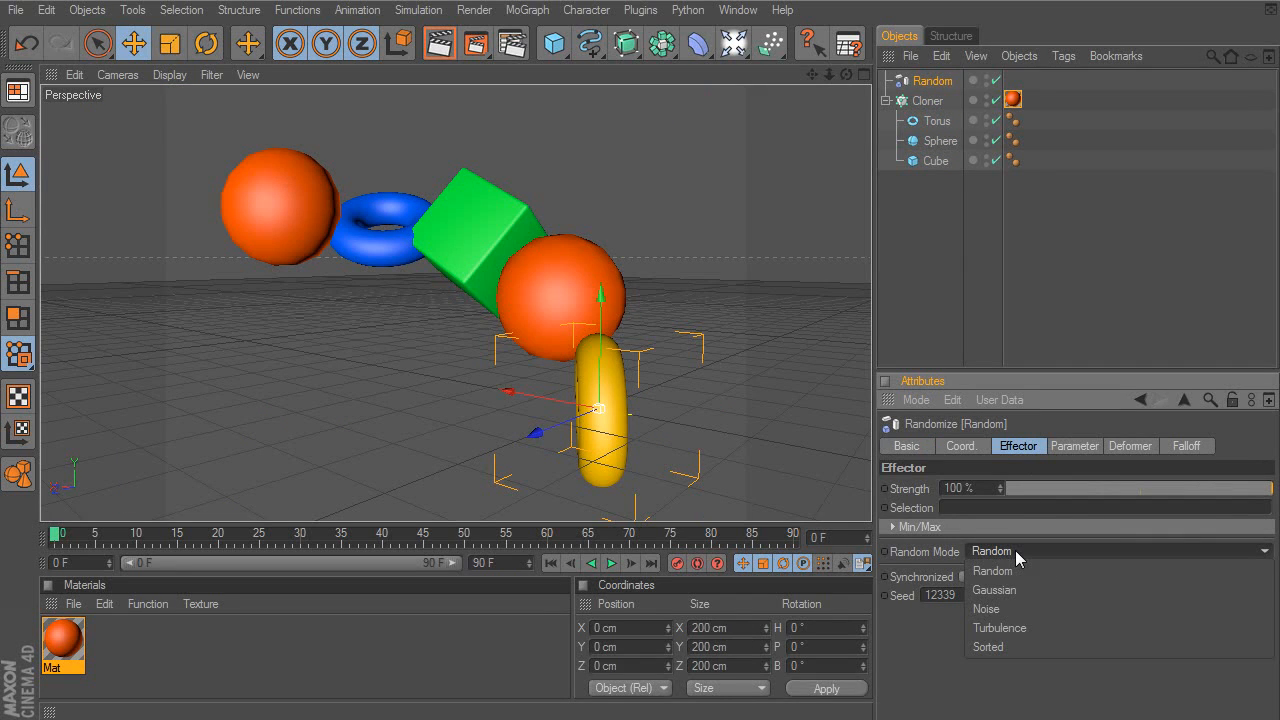
pyautogui.click(1017, 646)
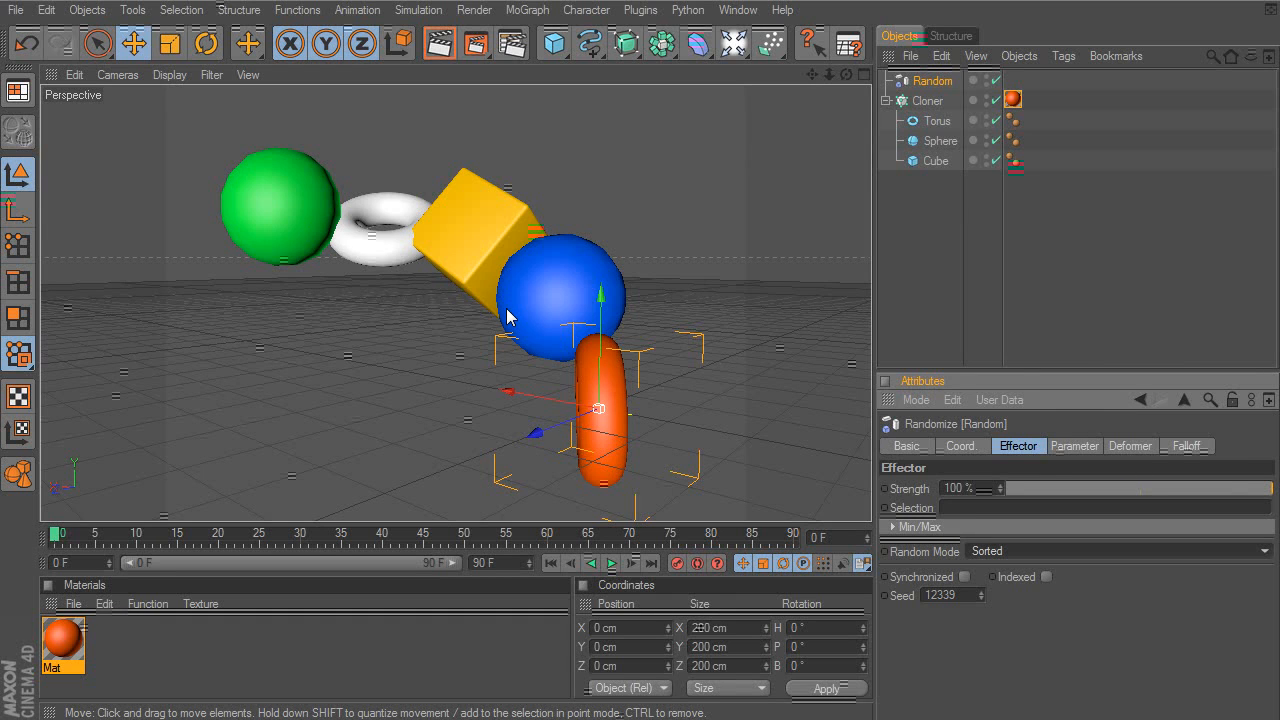
pyautogui.click(981, 591)
pyautogui.moveTo(980, 593)
pyautogui.mouseDown()
pyautogui.moveTo(980, 605)
pyautogui.moveTo(980, 589)
pyautogui.mouseUp()
pyautogui.click(980, 593)
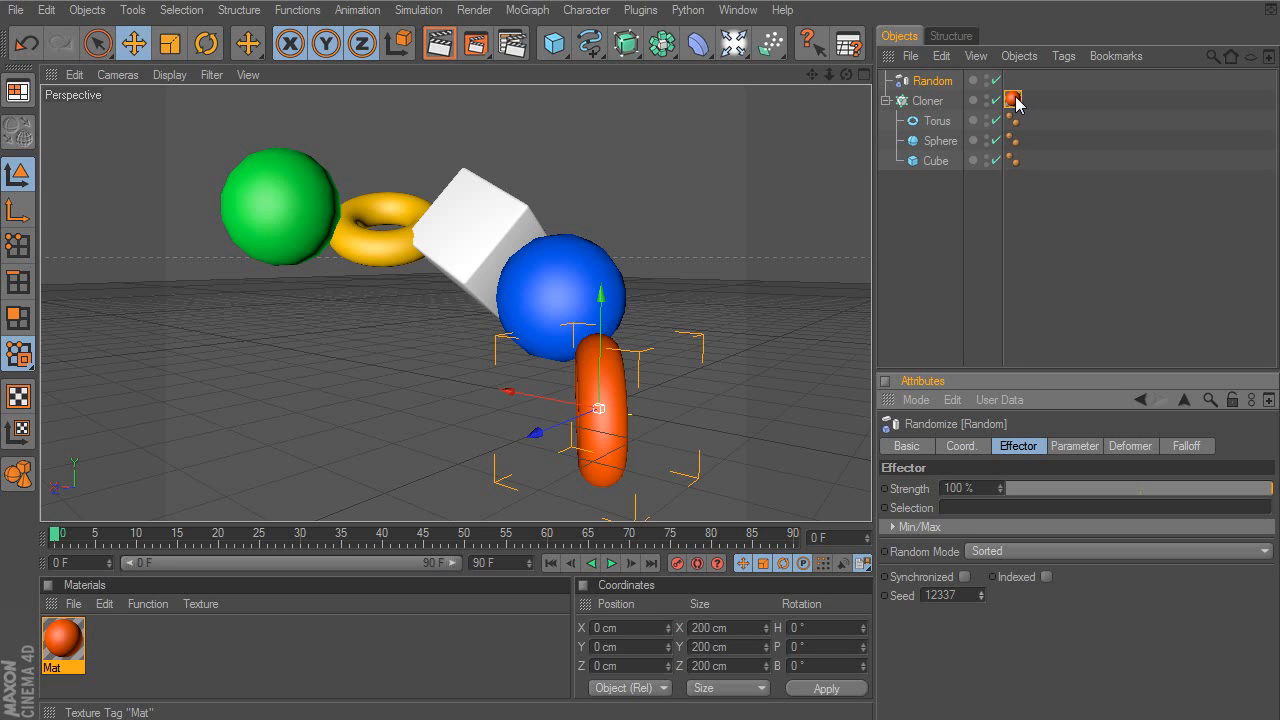
# - Increase the Cloner's Count beyond 8, deselect it and frame the longer chain
pyautogui.click(930, 102)
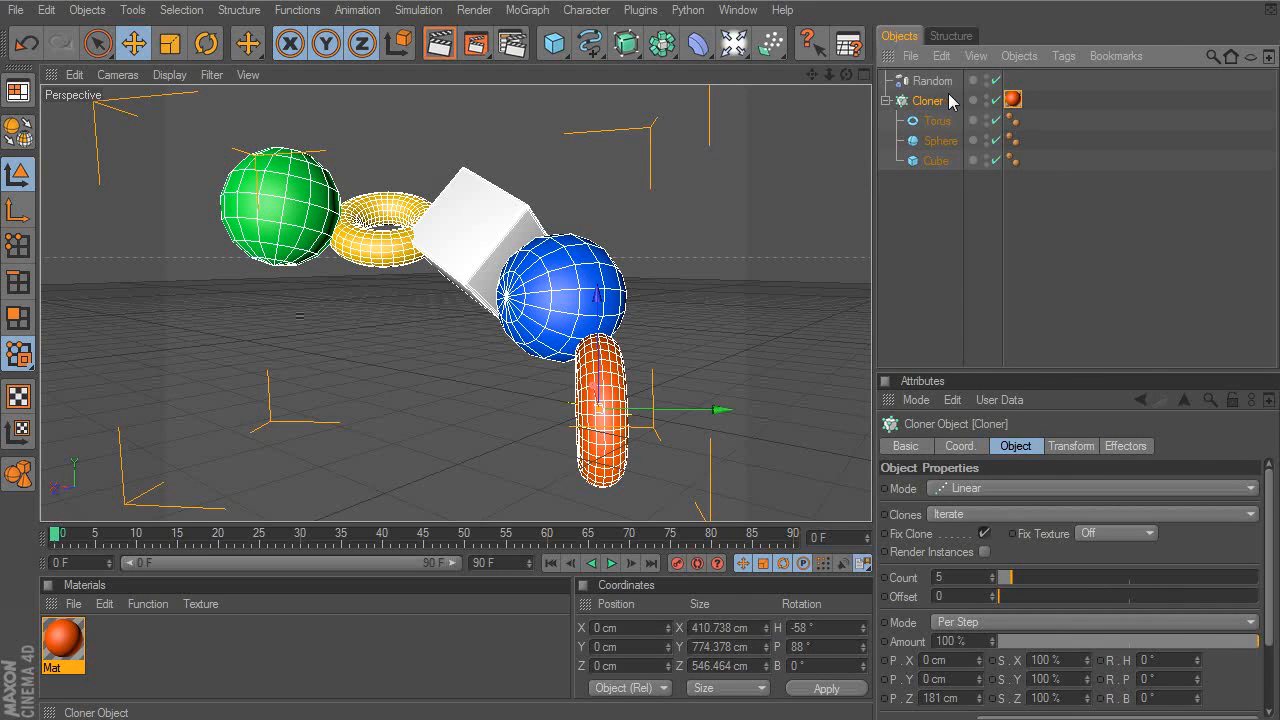
pyautogui.click(1019, 577)
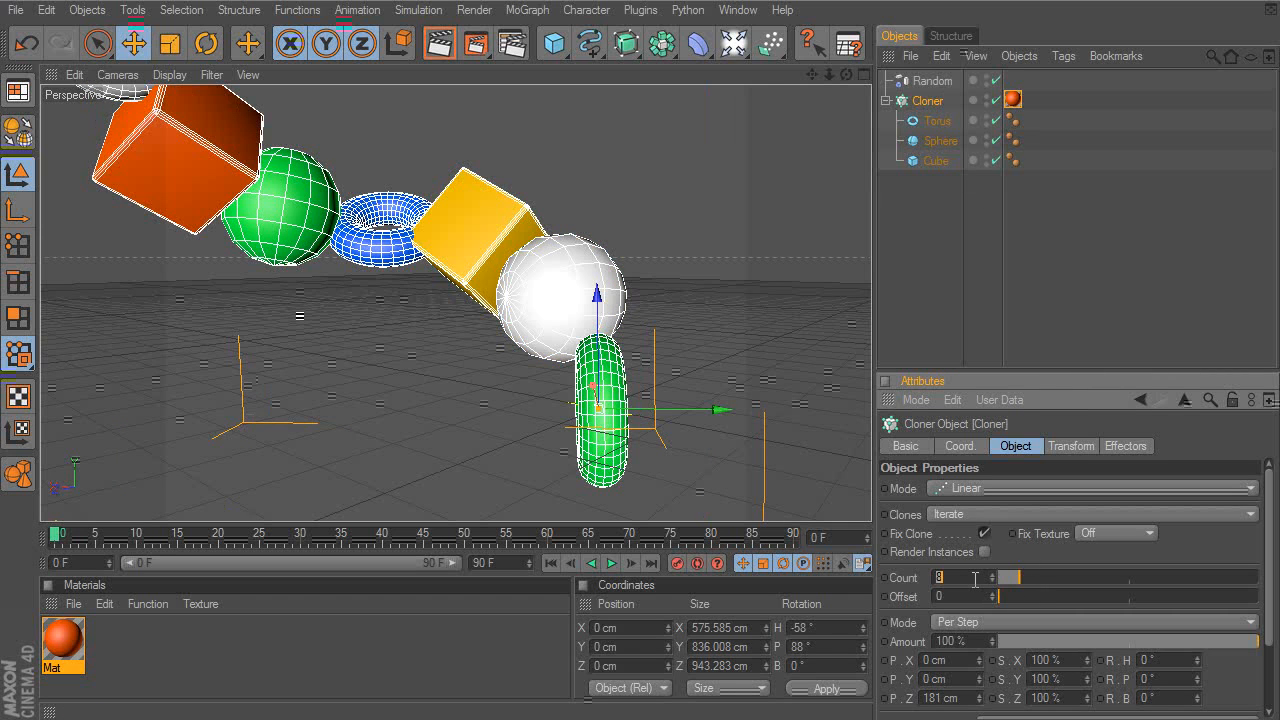
pyautogui.press('Return')
pyautogui.click(741, 313)
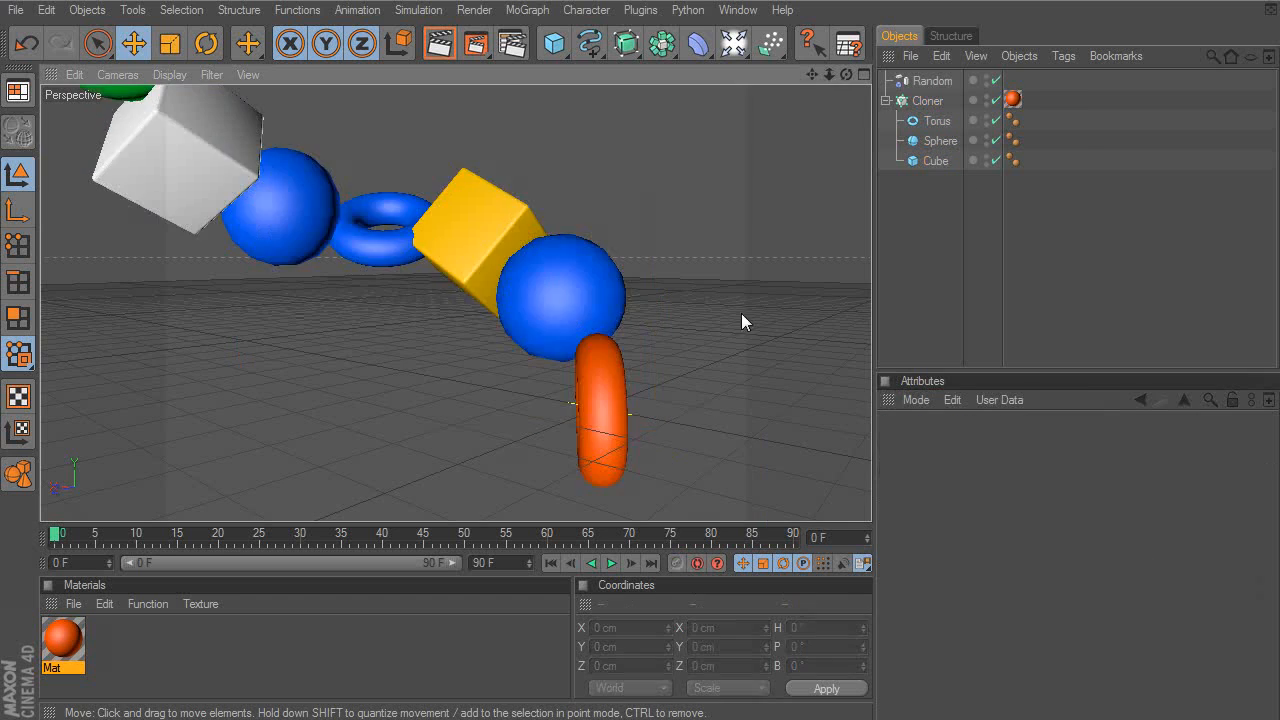
pyautogui.keyDown('alt'); pyautogui.moveTo(408, 226); pyautogui.dragTo(537, 296, button='middle'); pyautogui.keyUp('alt')
pyautogui.keyDown('alt'); pyautogui.moveTo(536, 295); pyautogui.dragTo(525, 294); pyautogui.keyUp('alt')
pyautogui.keyDown('alt'); pyautogui.moveTo(525, 294); pyautogui.dragTo(508, 290, button='middle'); pyautogui.keyUp('alt')
pyautogui.keyDown('alt'); pyautogui.moveTo(508, 290); pyautogui.dragTo(430, 290, button='right'); pyautogui.keyUp('alt')
pyautogui.keyDown('alt'); pyautogui.moveTo(430, 290); pyautogui.dragTo(560, 391, button='middle'); pyautogui.keyUp('alt')
pyautogui.keyDown('alt'); pyautogui.moveTo(560, 391); pyautogui.dragTo(564, 387); pyautogui.keyUp('alt')
# - Create a new material with its color value (V) at 6% and assign it to the Torus
pyautogui.doubleClick(232, 653)
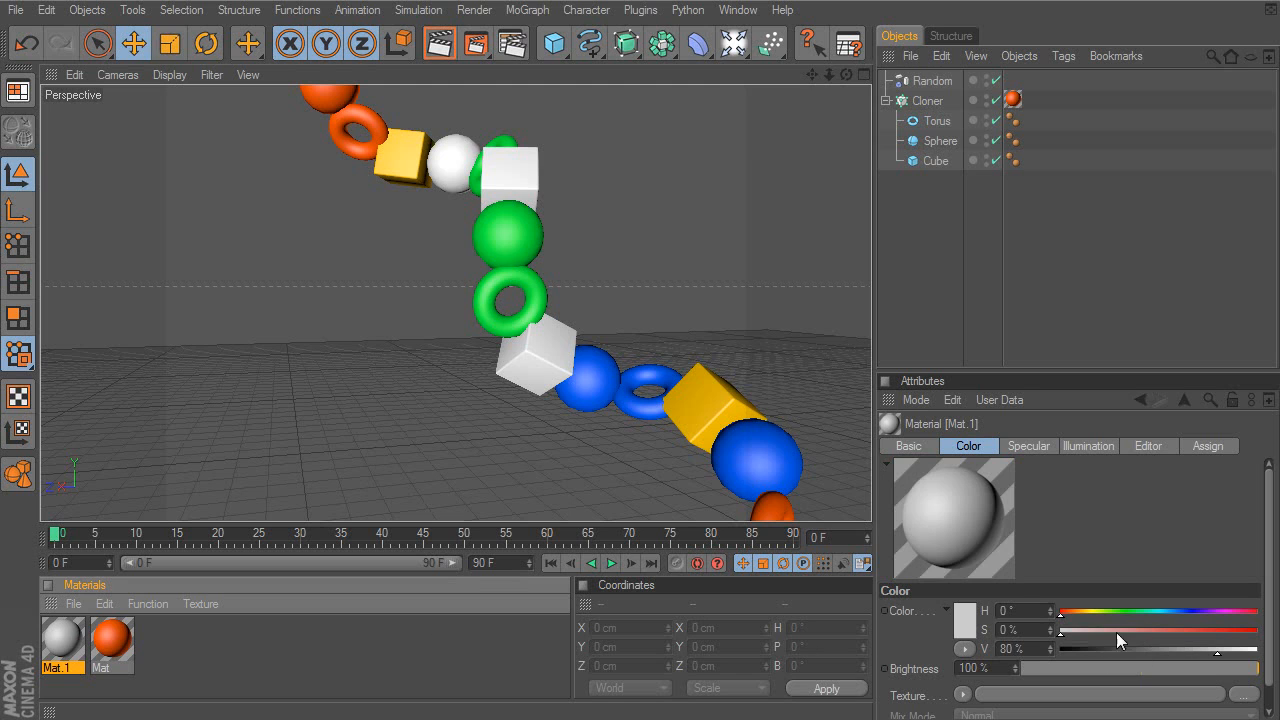
pyautogui.moveTo(1097, 648); pyautogui.dragTo(1074, 650)
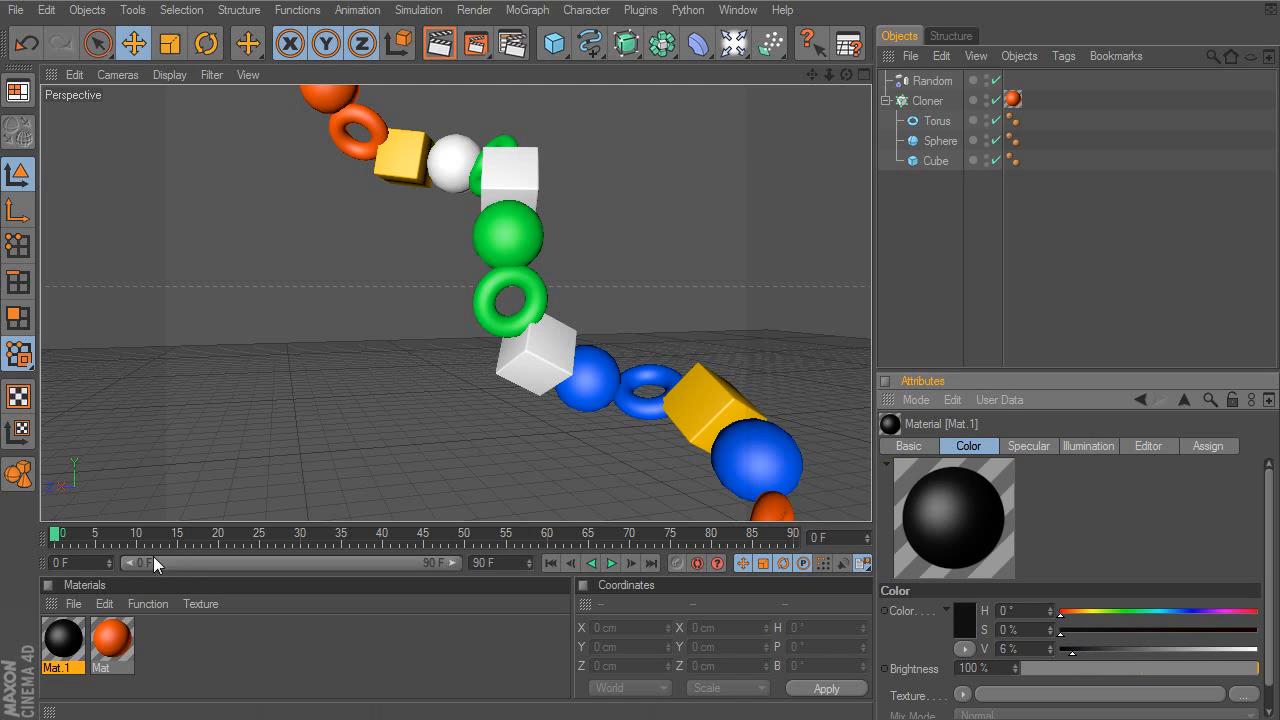
pyautogui.moveTo(60, 647); pyautogui.dragTo(935, 121)
pyautogui.keyDown('alt'); pyautogui.moveTo(690, 395); pyautogui.dragTo(700, 402); pyautogui.keyUp('alt')
pyautogui.keyDown('alt'); pyautogui.moveTo(700, 402); pyautogui.dragTo(657, 408, button='right'); pyautogui.keyUp('alt')
pyautogui.keyDown('alt'); pyautogui.moveTo(680, 376); pyautogui.dragTo(706, 434, button='middle'); pyautogui.keyUp('alt')
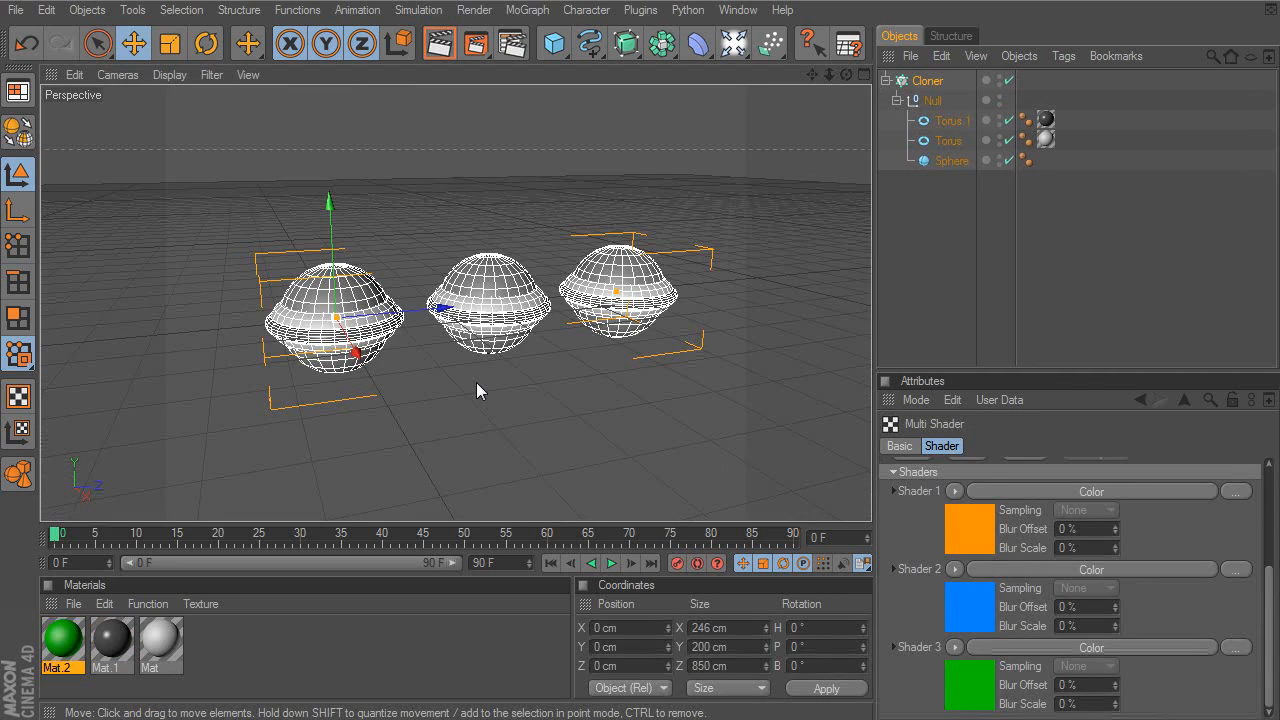
# - Inspect the Sphere, Torus and Torus.1 grouped in the Null of the three-clone Cloner, and the Cloner's settings
pyautogui.keyDown('alt'); pyautogui.moveTo(427, 387); pyautogui.dragTo(407, 421); pyautogui.keyUp('alt')
pyautogui.click(408, 422)
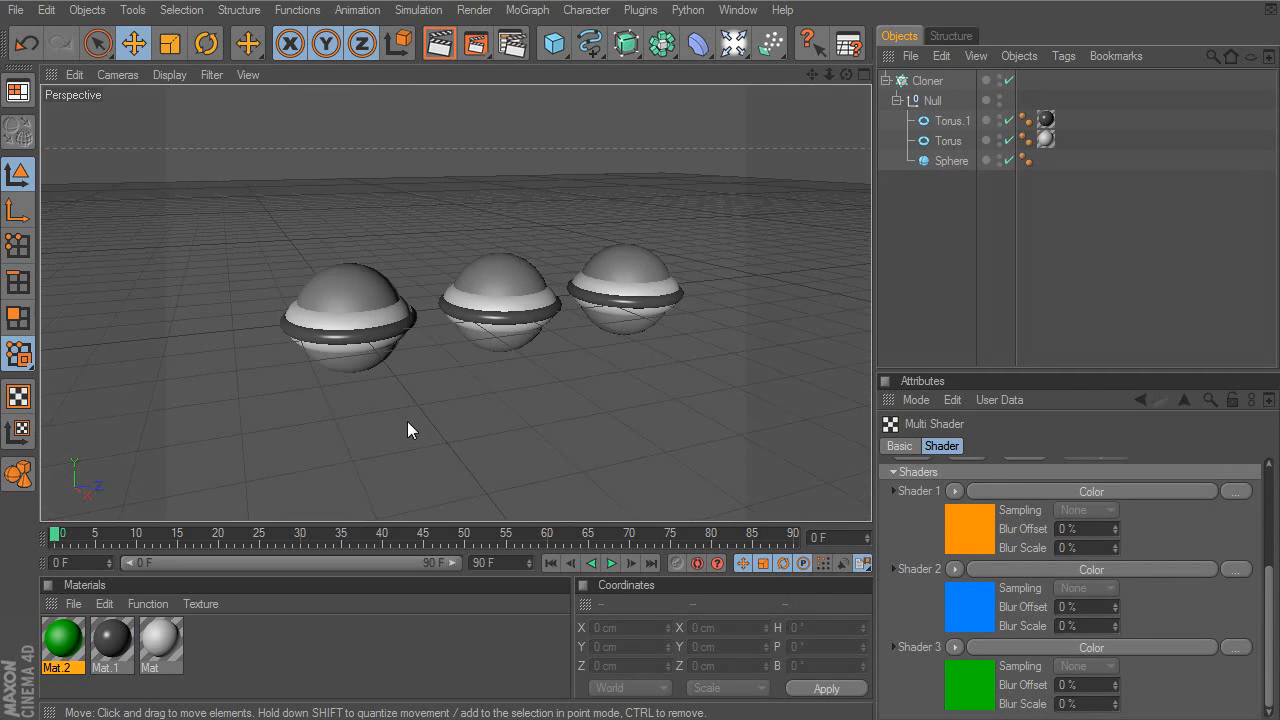
pyautogui.keyDown('alt'); pyautogui.moveTo(407, 421); pyautogui.dragTo(408, 421, button='right'); pyautogui.keyUp('alt')
pyautogui.keyDown('alt'); pyautogui.moveTo(408, 421); pyautogui.dragTo(408, 421); pyautogui.keyUp('alt')
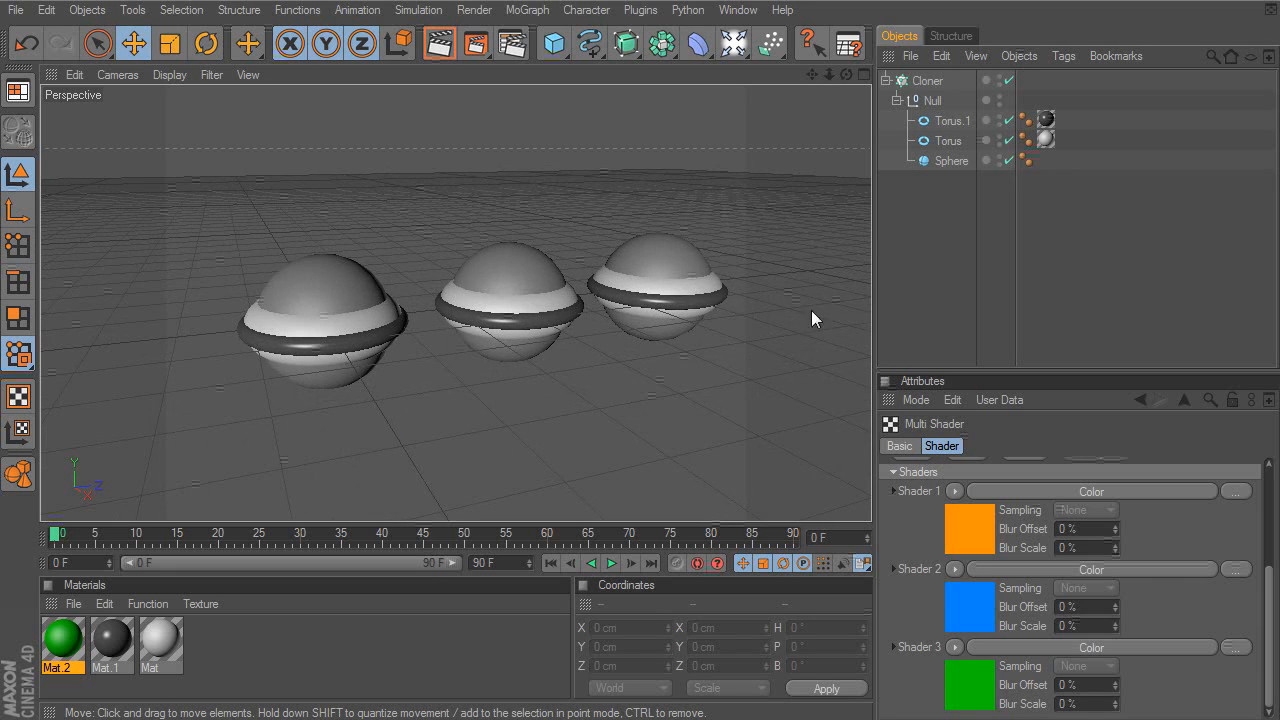
pyautogui.click(952, 161)
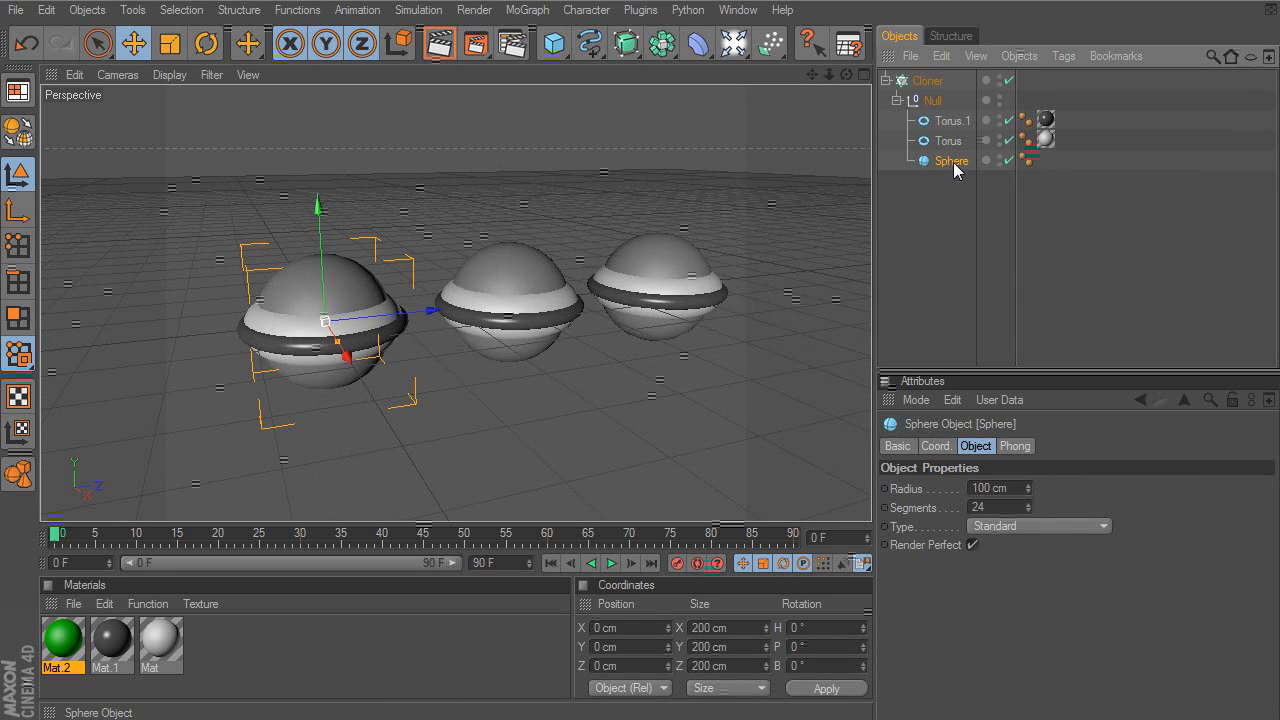
pyautogui.click(949, 141)
pyautogui.click(950, 121)
pyautogui.click(948, 141)
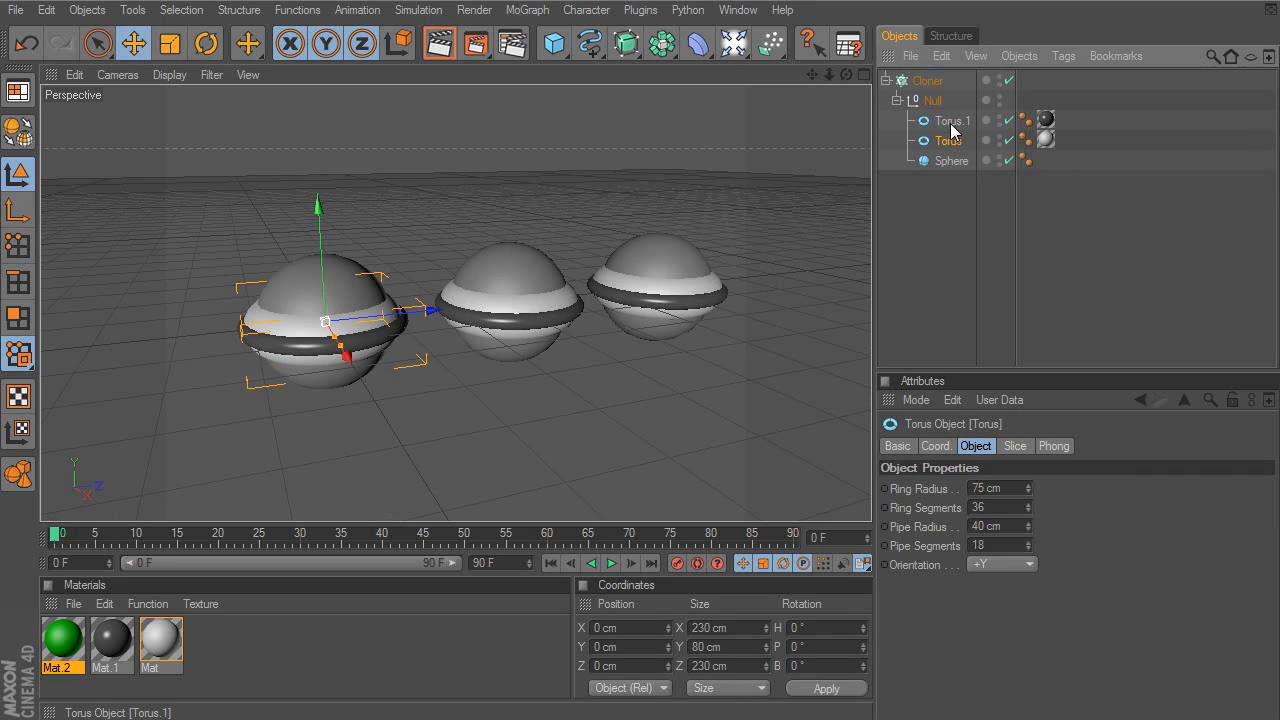
pyautogui.click(928, 100)
pyautogui.click(928, 83)
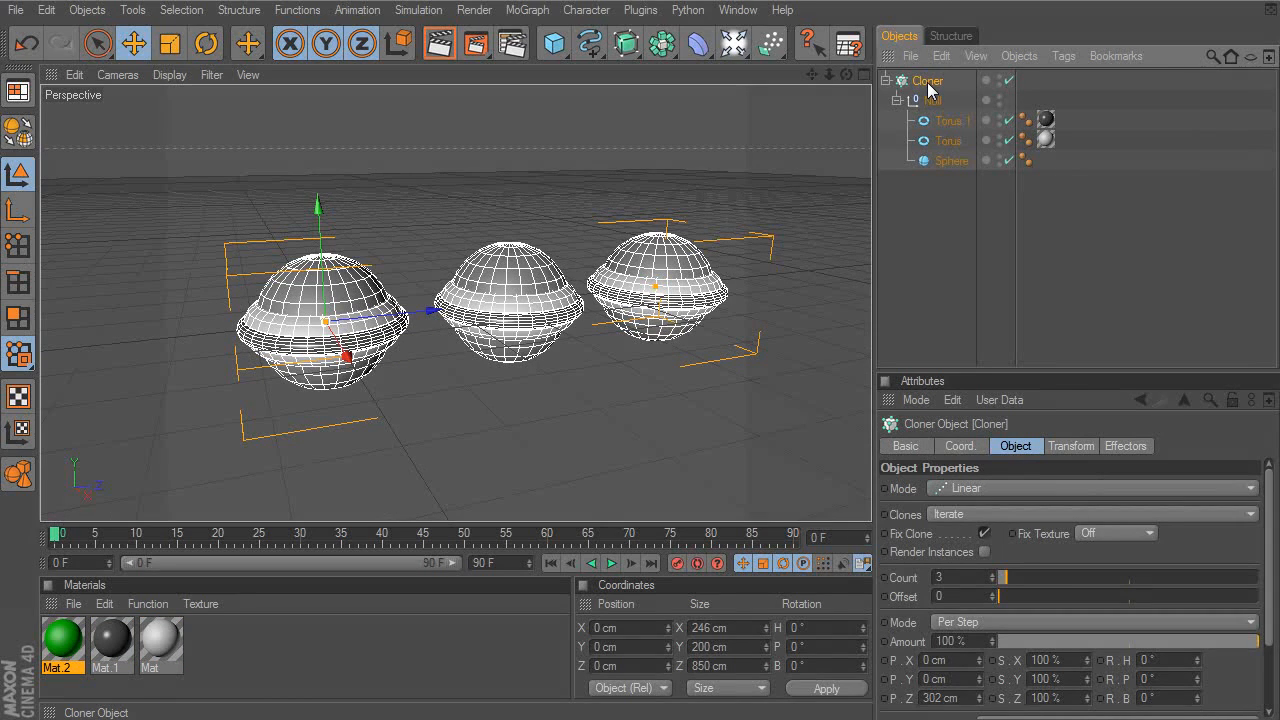
# - Check the material tags on Torus.1 and Torus, and select the Sphere
pyautogui.click(952, 161)
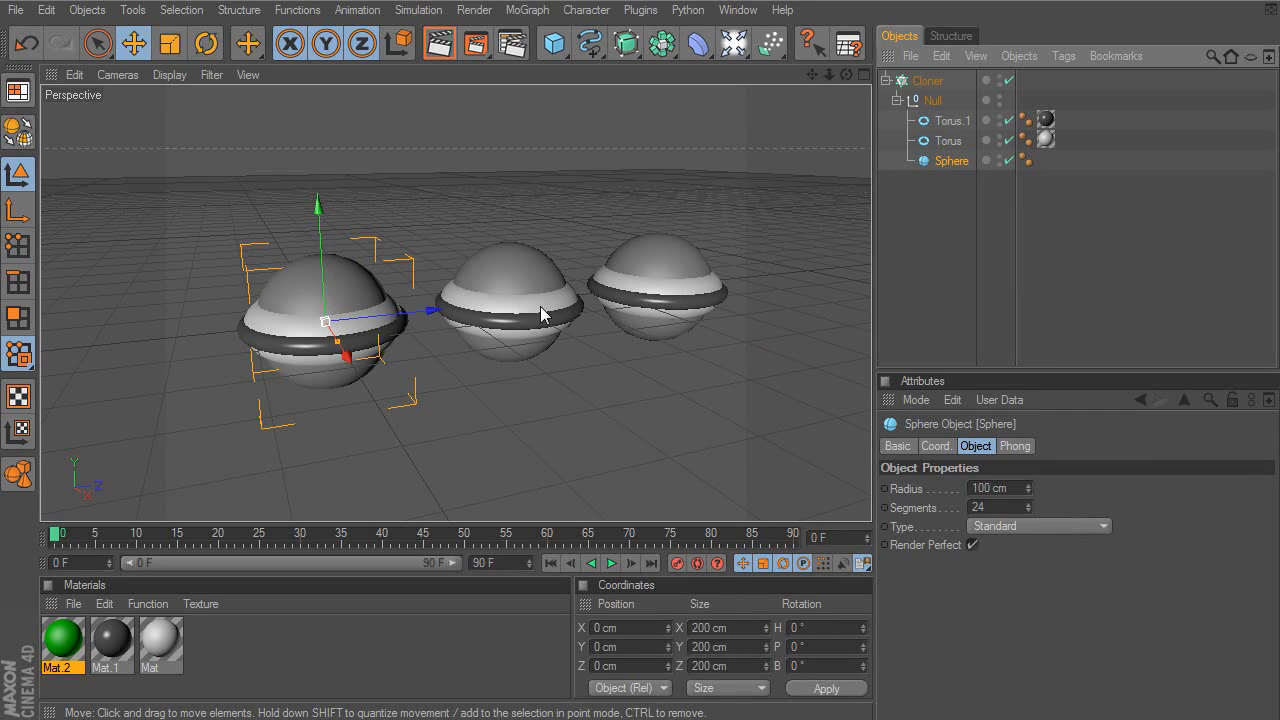
pyautogui.keyDown('alt'); pyautogui.moveTo(538, 309); pyautogui.dragTo(540, 317); pyautogui.keyUp('alt')
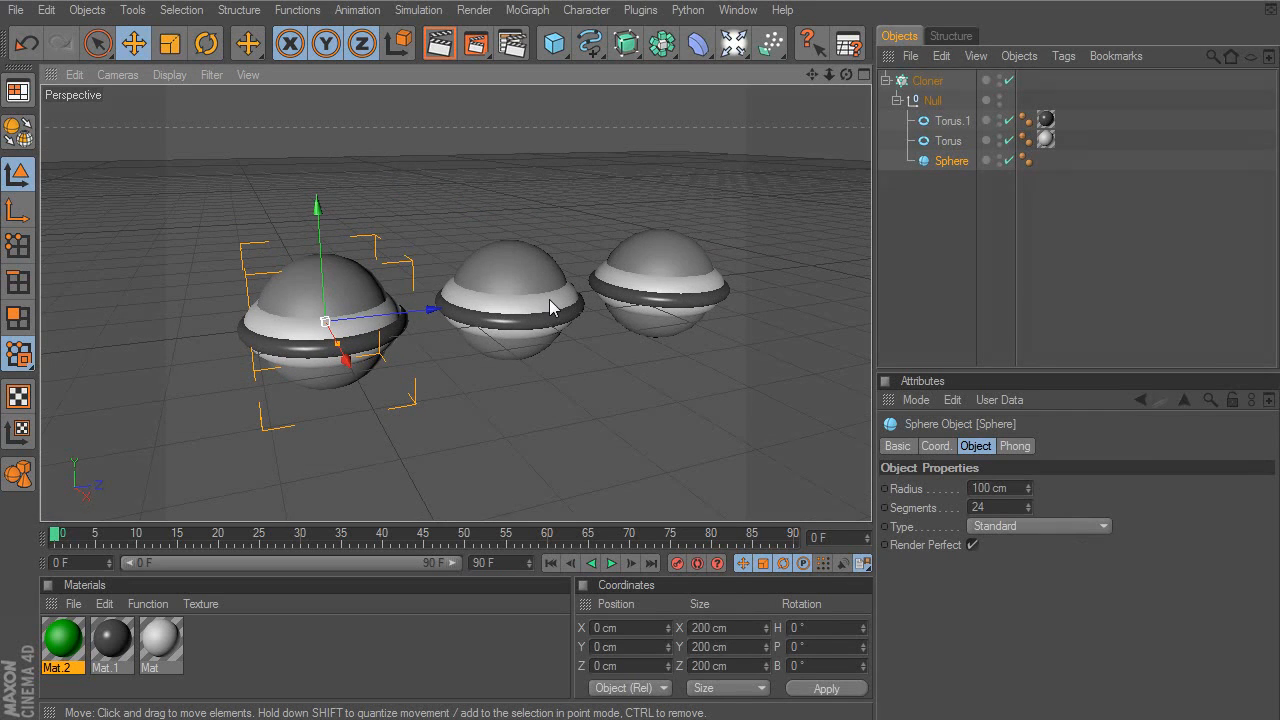
pyautogui.click(955, 121)
pyautogui.click(1046, 120)
pyautogui.click(1046, 139)
pyautogui.click(1046, 139)
pyautogui.click(952, 162)
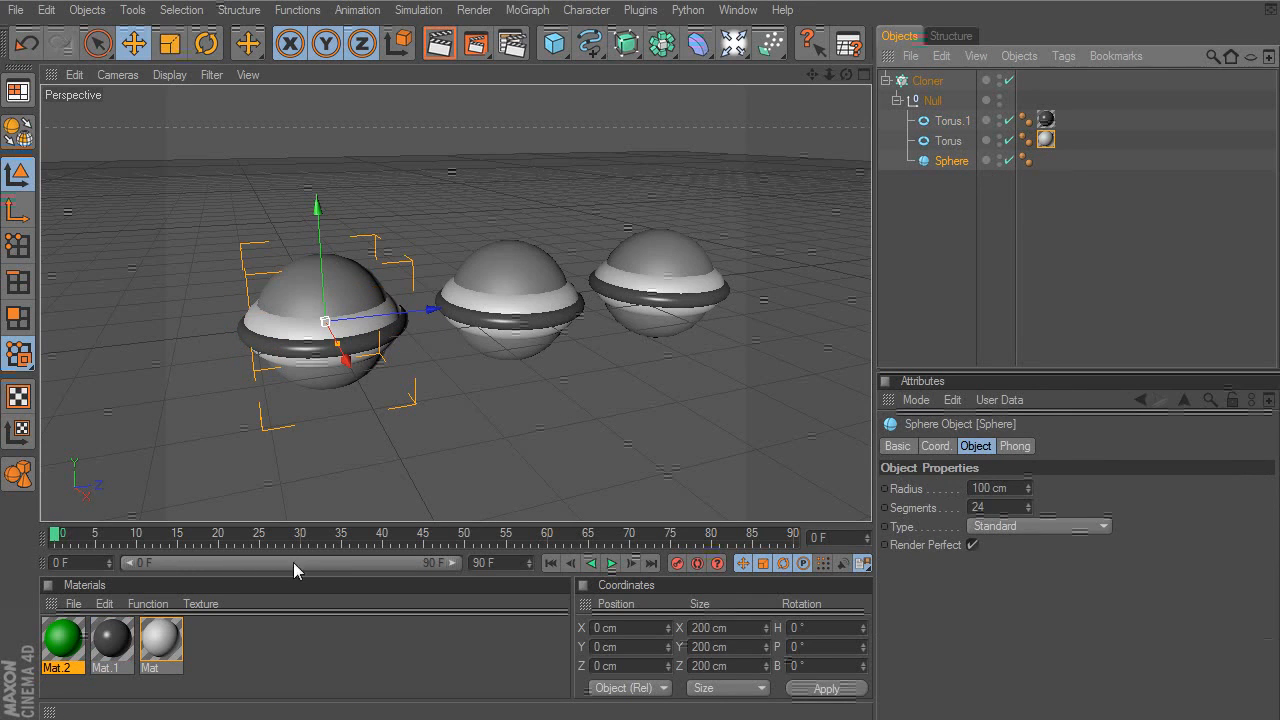
# - Review the color shaders inside Mat.2's Multi Shader, assign Mat.2 to the Cloner and select the Cloner
pyautogui.click(63, 638)
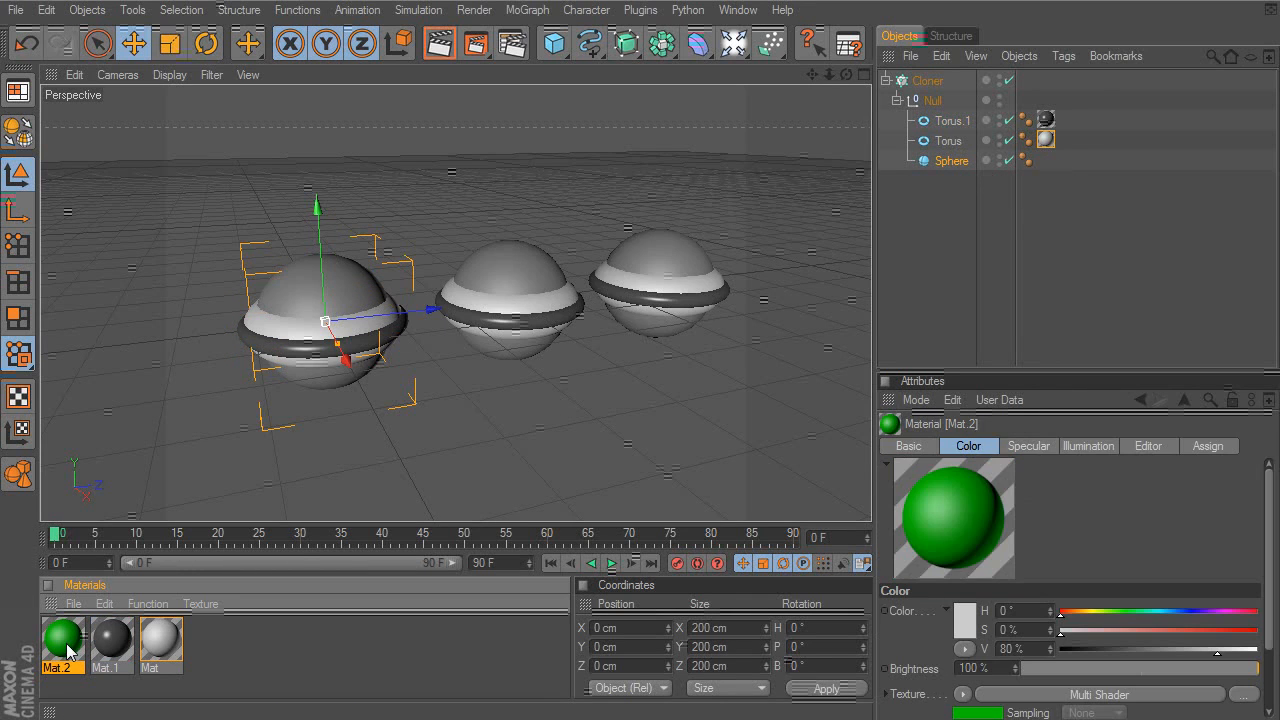
pyautogui.click(1038, 703)
pyautogui.moveTo(1271, 528); pyautogui.dragTo(1258, 618)
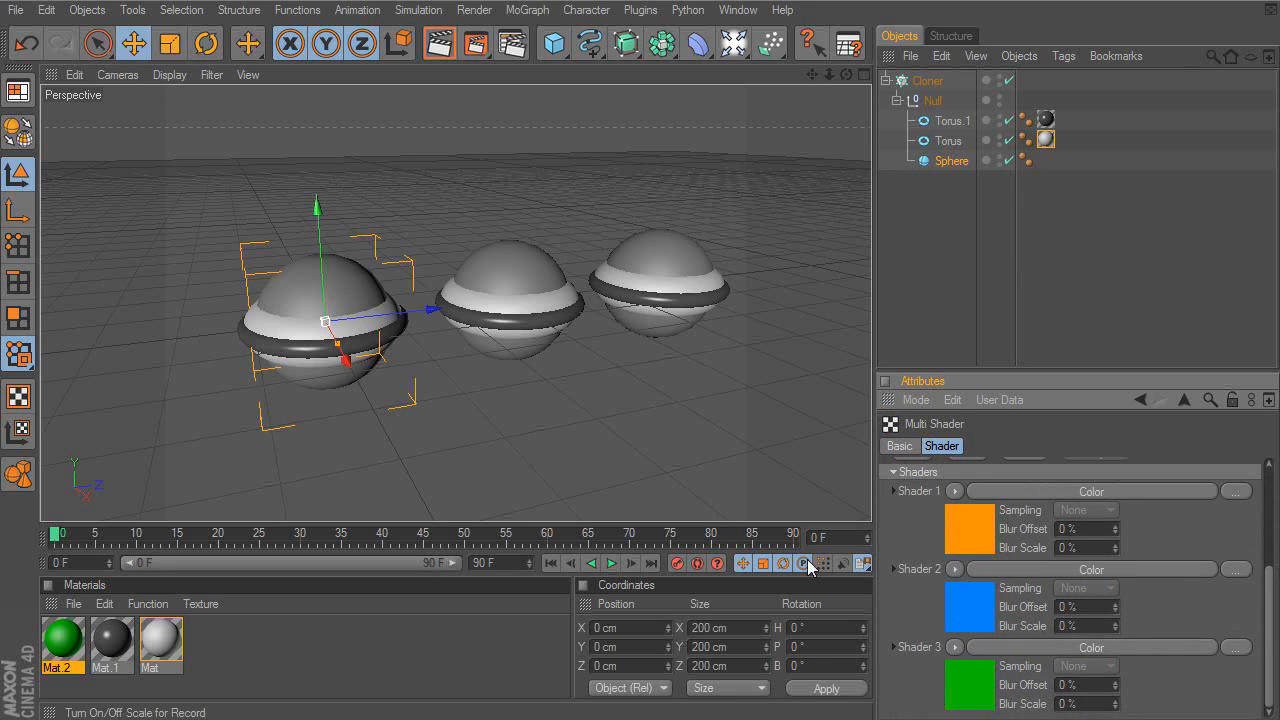
pyautogui.moveTo(63, 648); pyautogui.dragTo(935, 88)
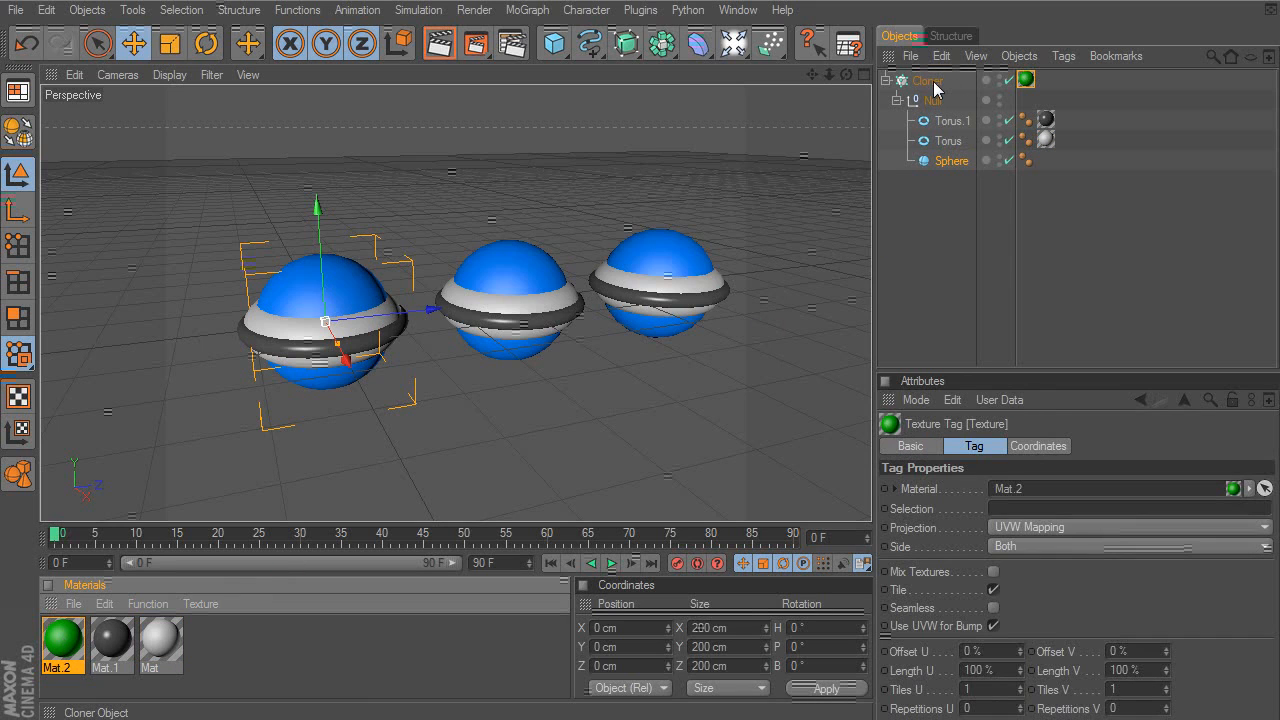
pyautogui.click(932, 82)
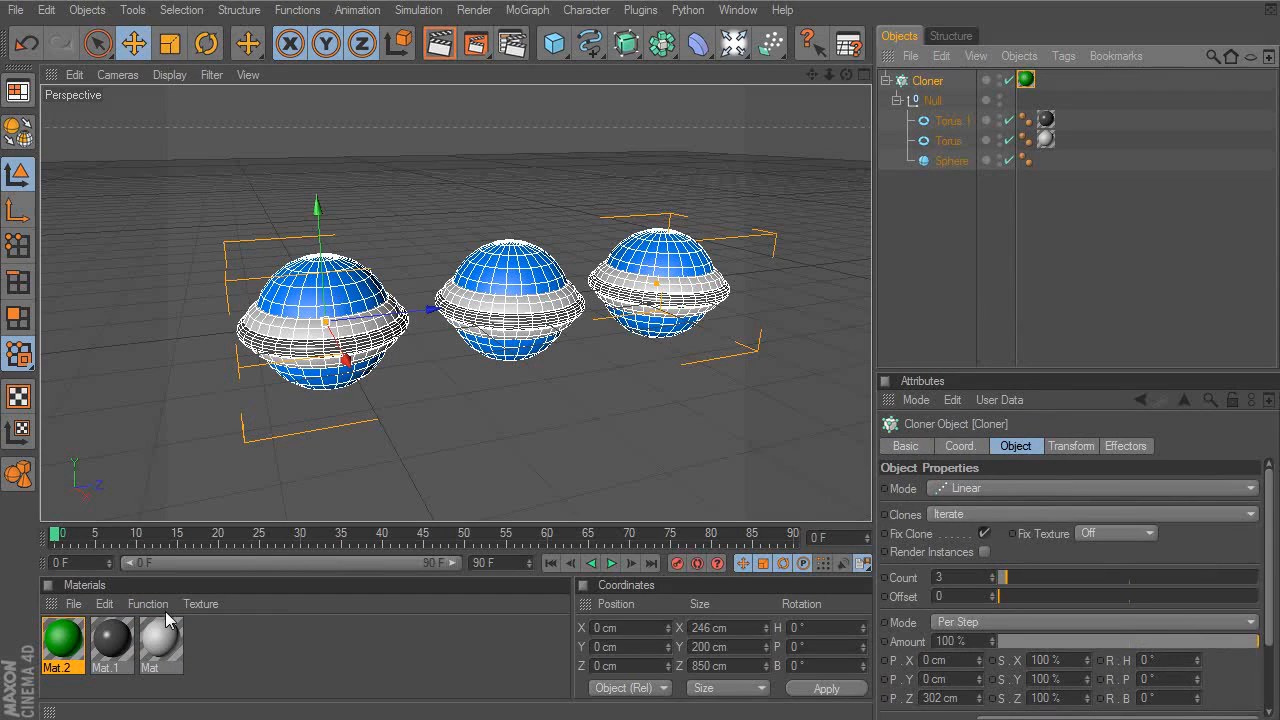
pyautogui.keyDown('alt'); pyautogui.moveTo(534, 443); pyautogui.dragTo(519, 446, button='middle'); pyautogui.keyUp('alt')
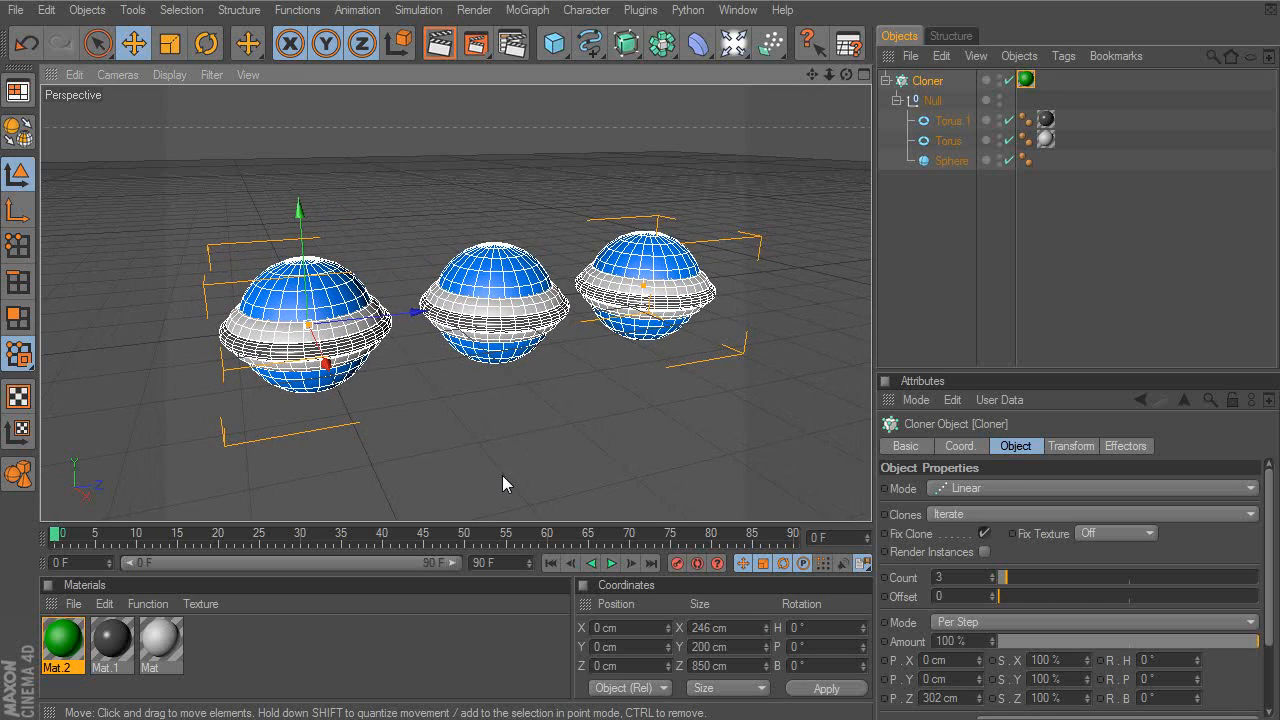
# - Set the mode of Mat.2's Multi Shader to Index Ratio and deselect the Cloner
pyautogui.click(70, 640)
pyautogui.doubleClick(70, 640)
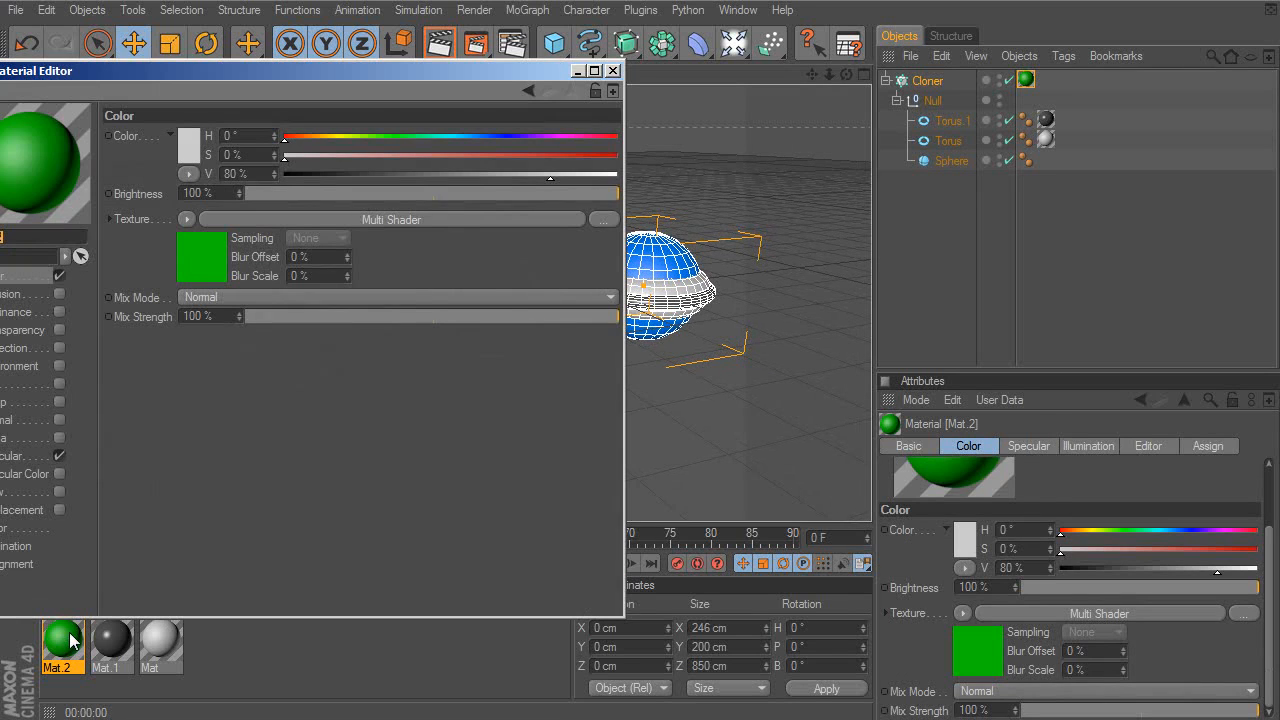
pyautogui.click(620, 66)
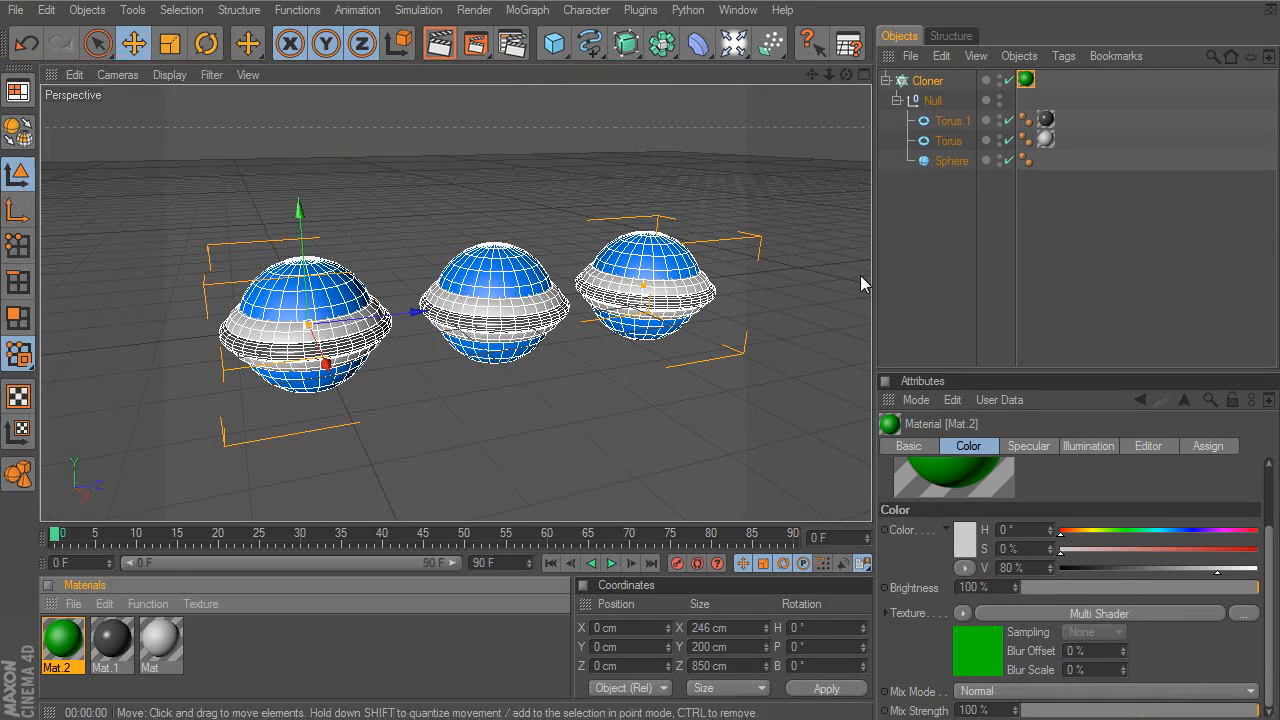
pyautogui.click(1046, 614)
pyautogui.click(996, 531)
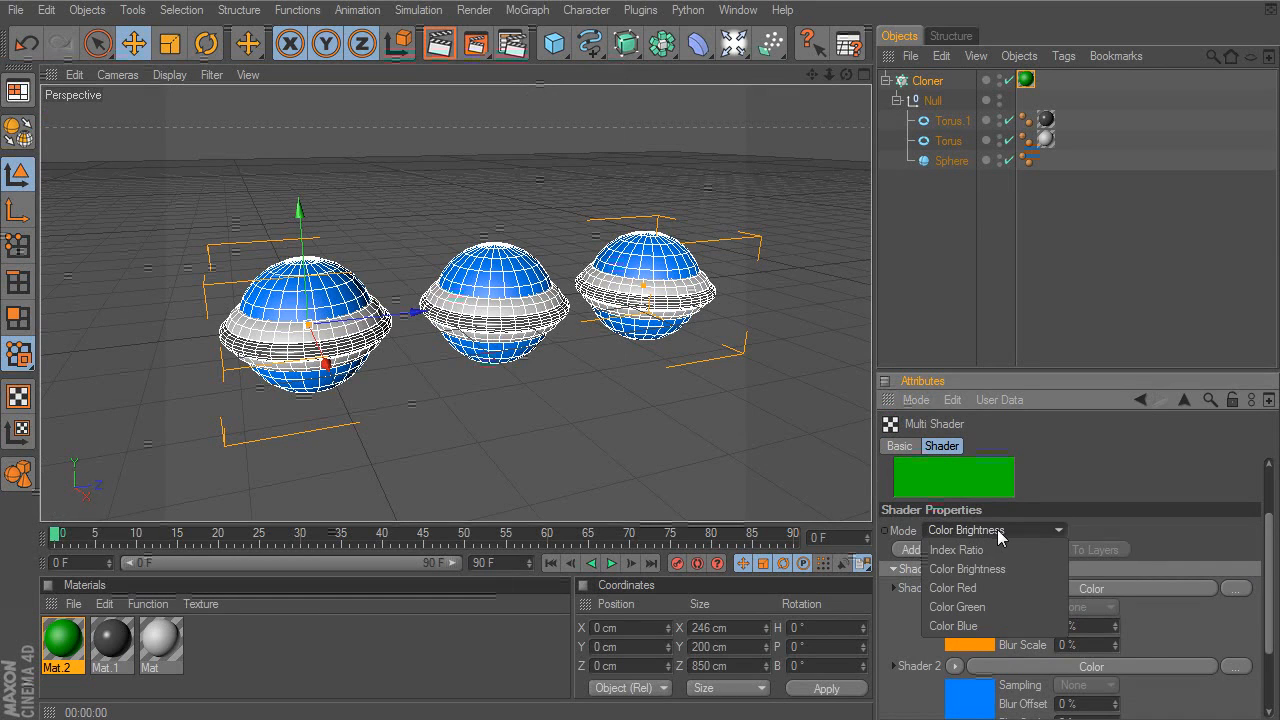
pyautogui.click(997, 546)
pyautogui.click(441, 312)
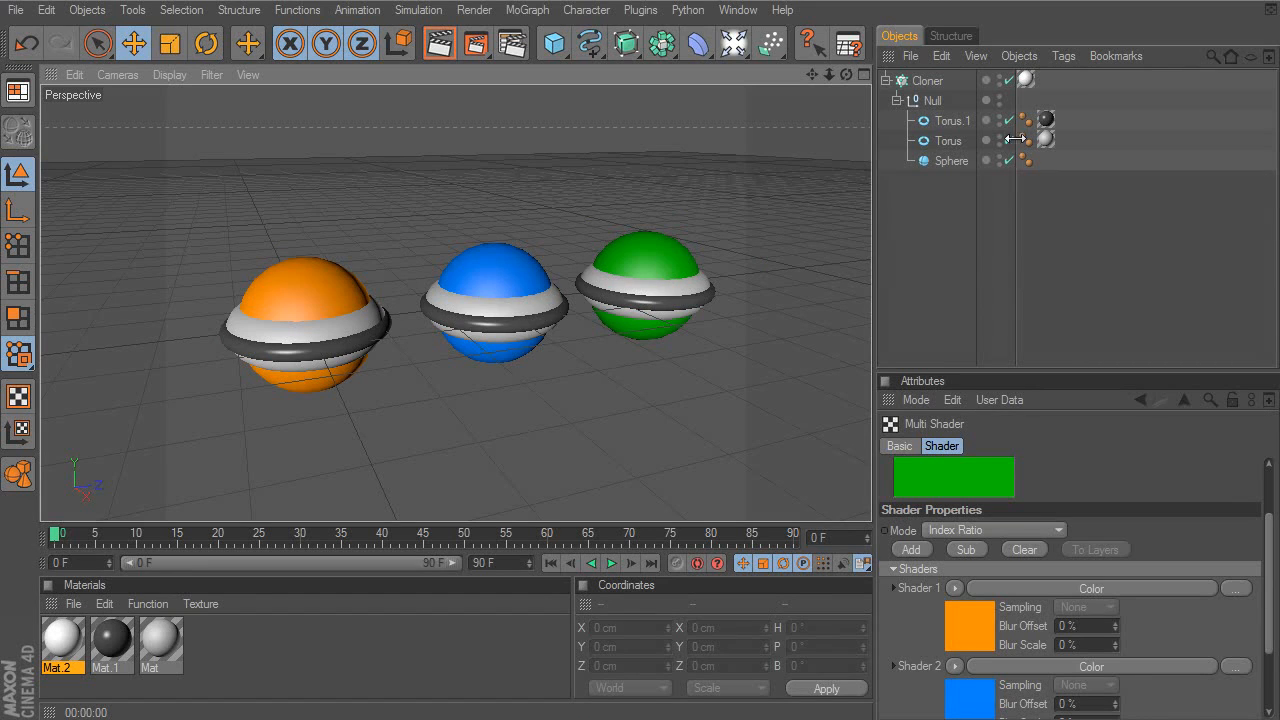
# - Compare the texture tag on the Cloner with the material tags on Torus.1 and Torus
pyautogui.click(1025, 80)
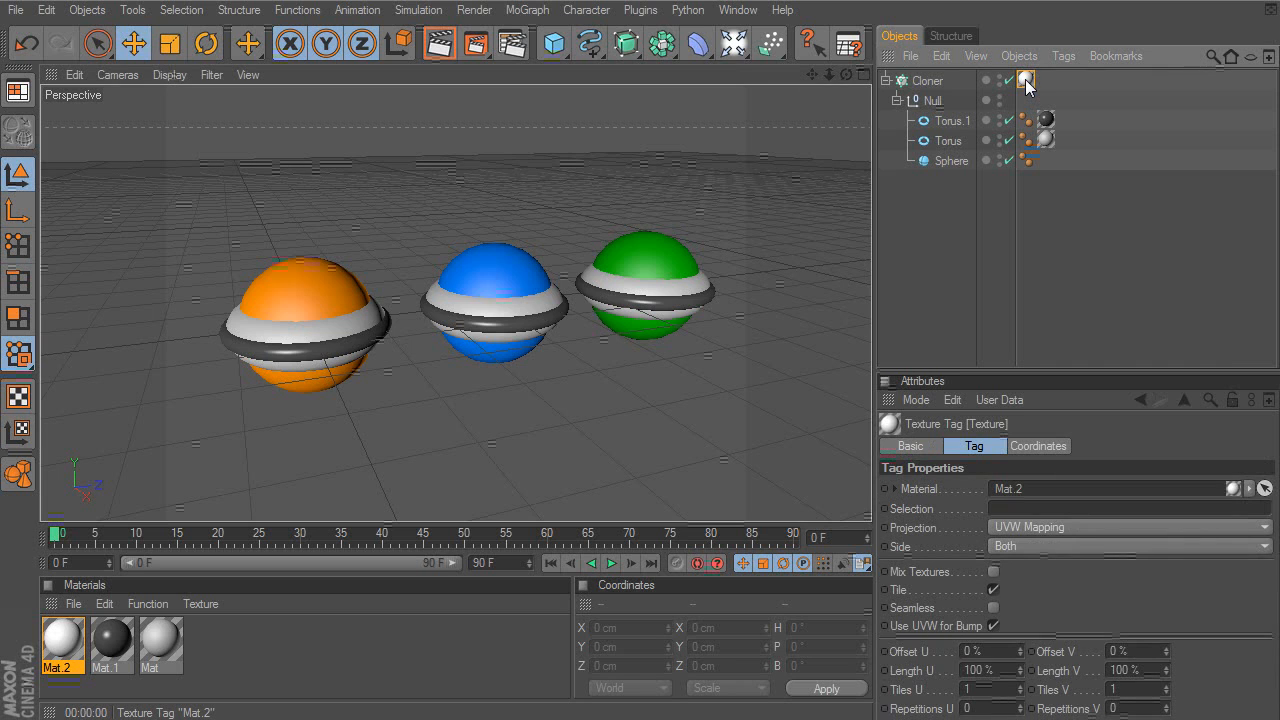
pyautogui.click(1045, 119)
pyautogui.click(1045, 139)
pyautogui.click(1049, 121)
pyautogui.click(1047, 138)
pyautogui.click(1048, 122)
pyautogui.click(1048, 135)
pyautogui.click(1046, 120)
pyautogui.click(1046, 139)
pyautogui.click(1026, 82)
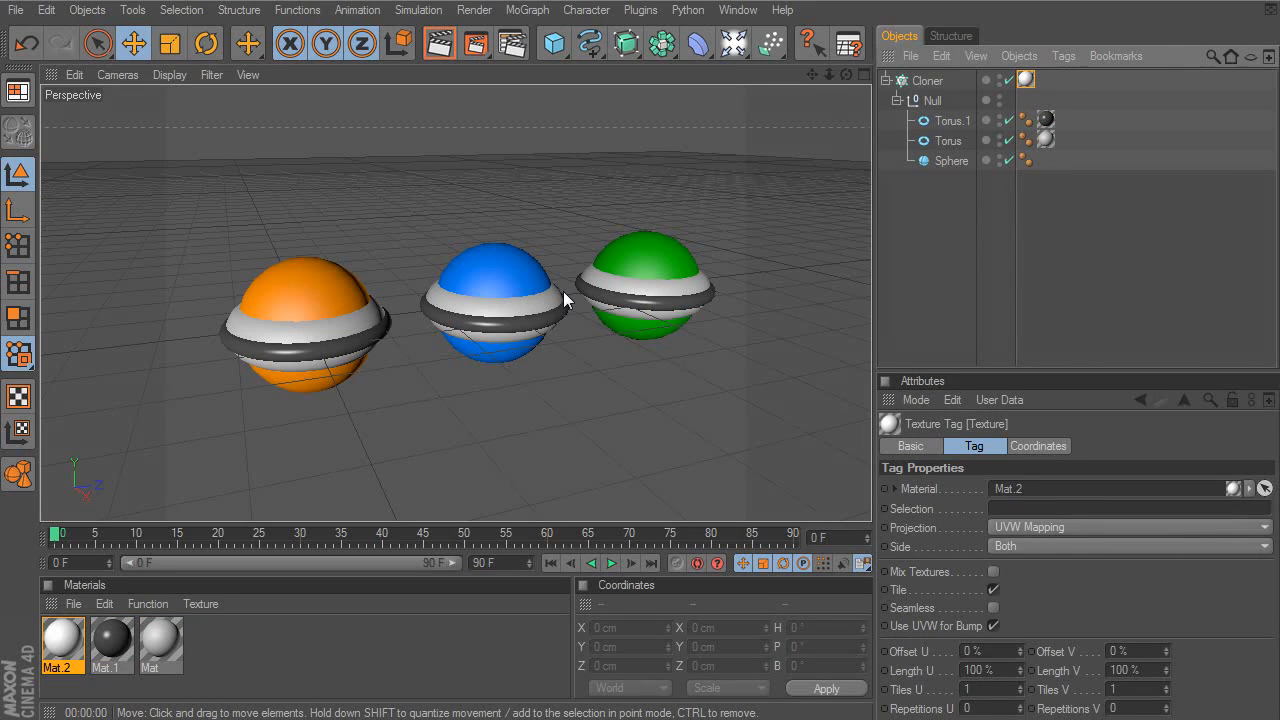